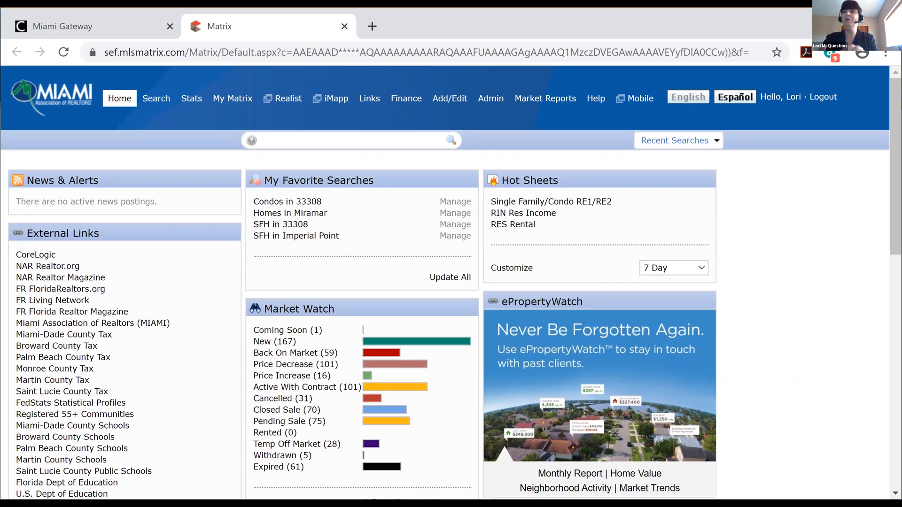
# Drag the My Favorite Searches panel into the right column beneath Hot Sheets
pyautogui.scroll(-1, 451, 282)
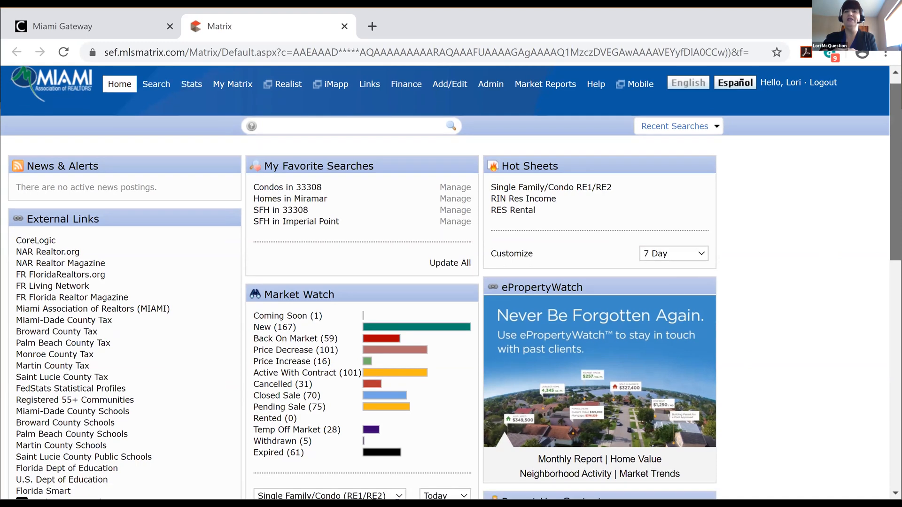
pyautogui.scroll(-3, 451, 282)
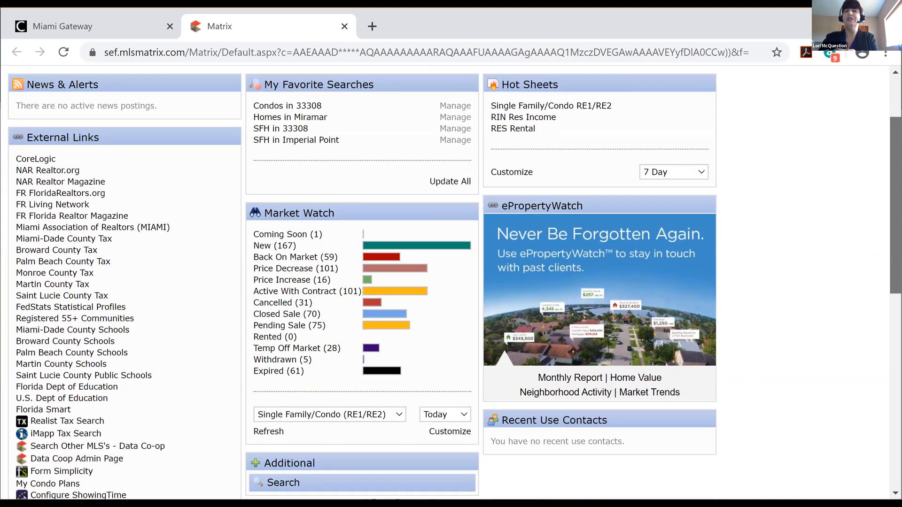
pyautogui.scroll(3, 451, 282)
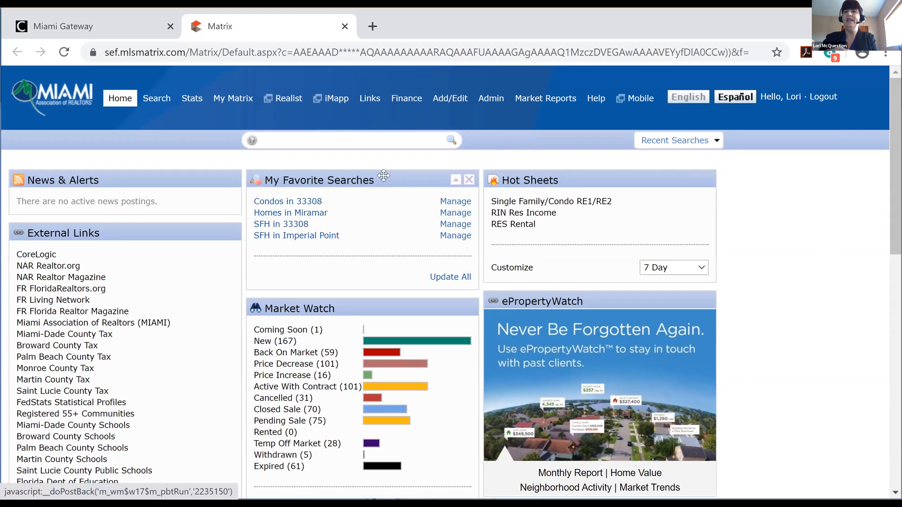
pyautogui.moveTo(381, 180); pyautogui.dragTo(632, 312)
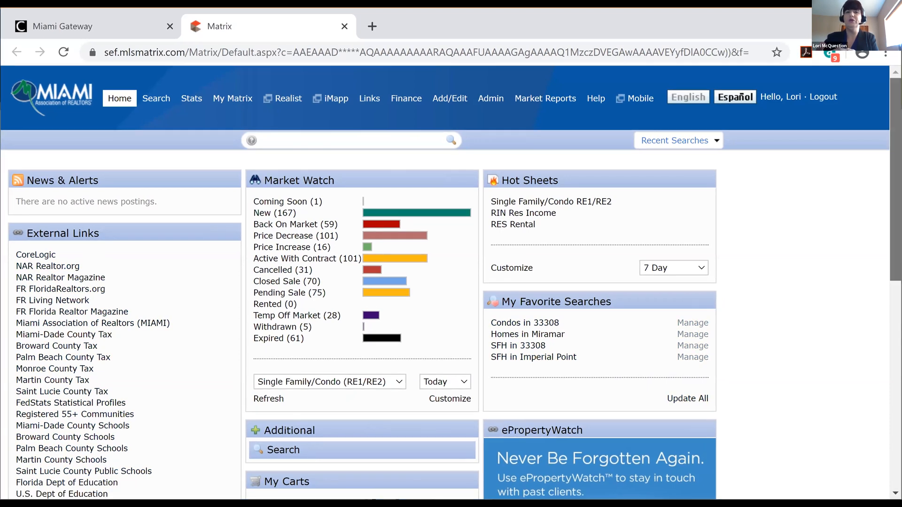
# Scroll the dashboard to review Market Watch, Hot Sheets and the four favorite searches
pyautogui.scroll(-2, 451, 282)
pyautogui.scroll(-5, 451, 281)
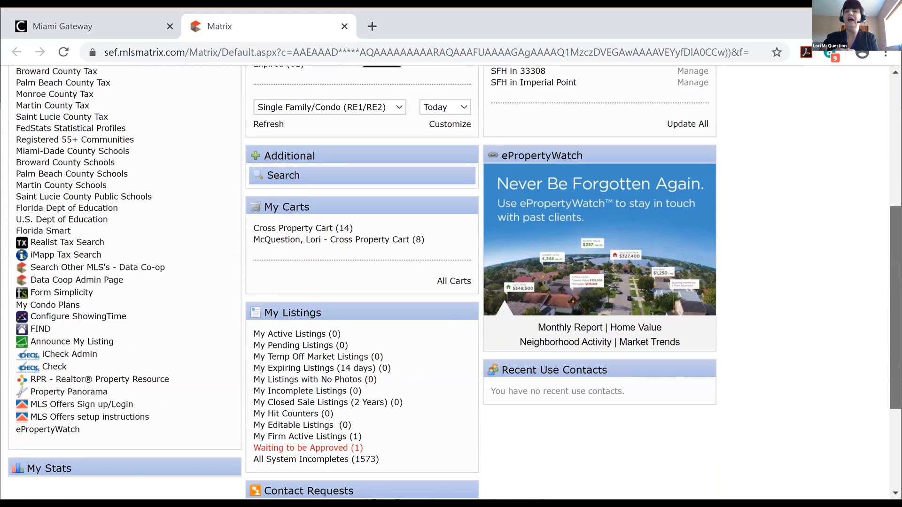
pyautogui.scroll(-3, 451, 282)
pyautogui.scroll(-2, 451, 282)
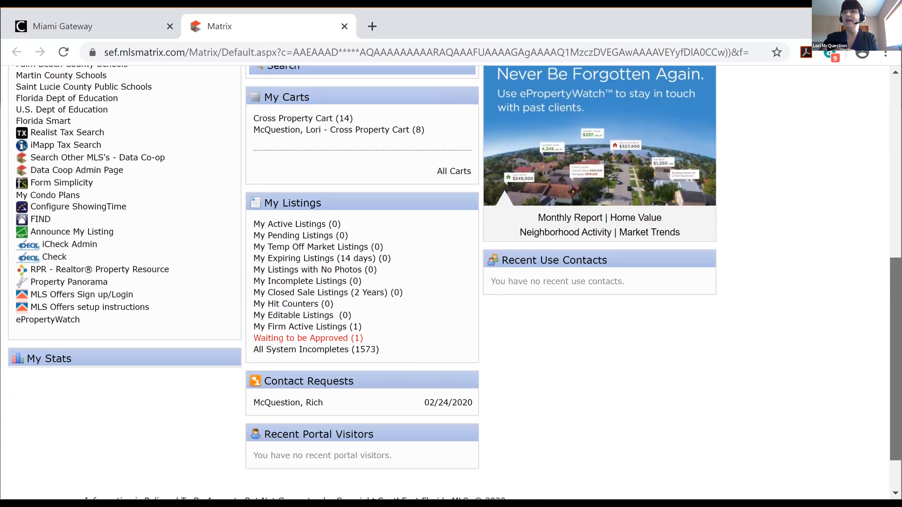
pyautogui.scroll(1, 450, 282)
pyautogui.scroll(1, 451, 282)
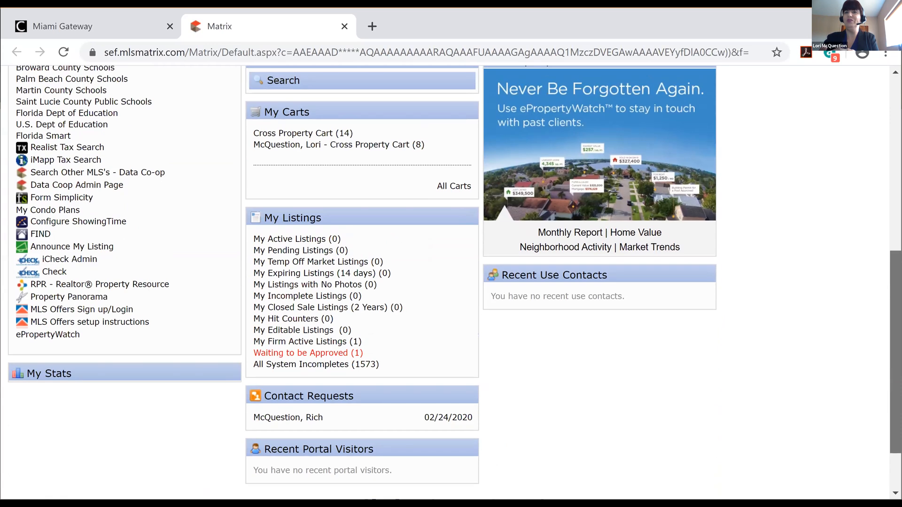
pyautogui.scroll(1, 451, 281)
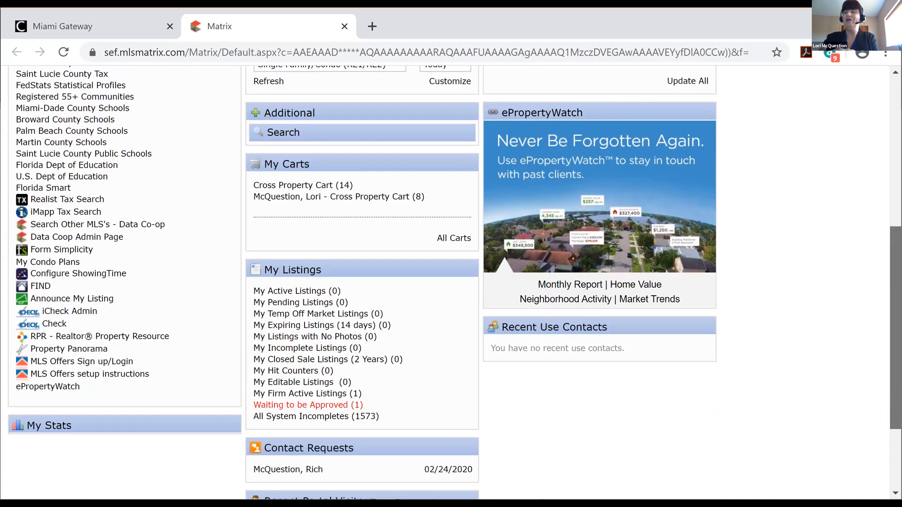
pyautogui.scroll(1, 451, 282)
pyautogui.scroll(-2, 492, 300)
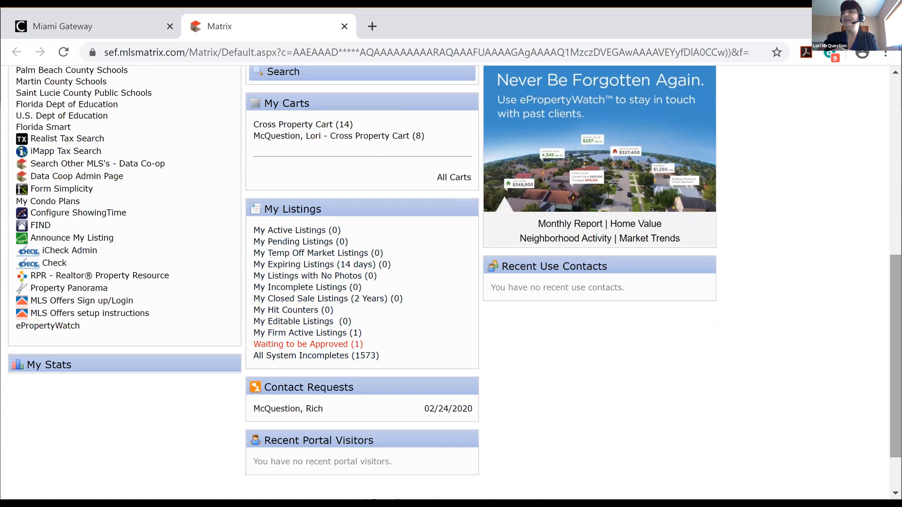
pyautogui.moveTo(895, 357); pyautogui.dragTo(895, 176)
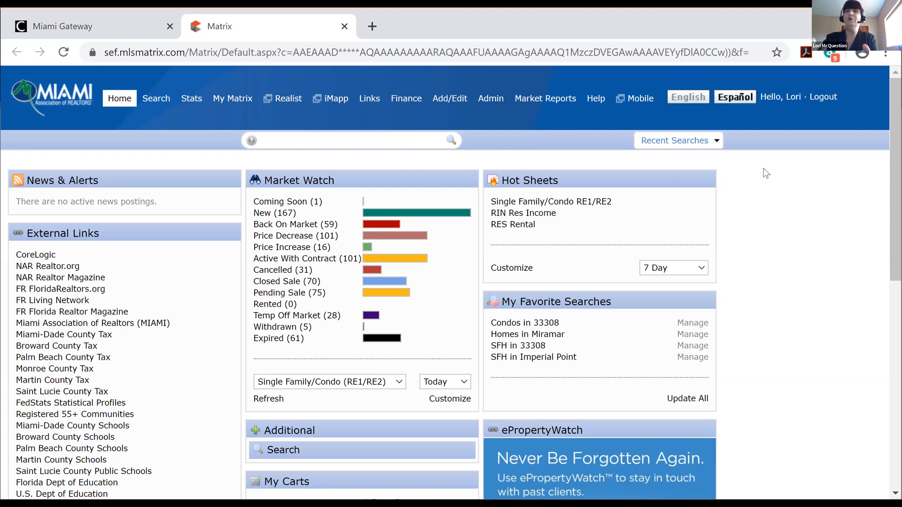
# Open the My Matrix dropdown in the top navigation bar
pyautogui.moveTo(151, 106)
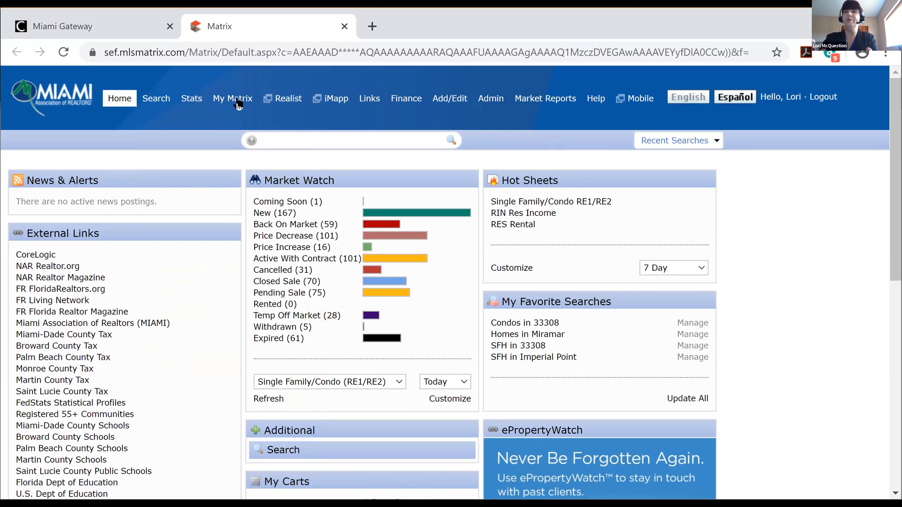
pyautogui.moveTo(239, 102)
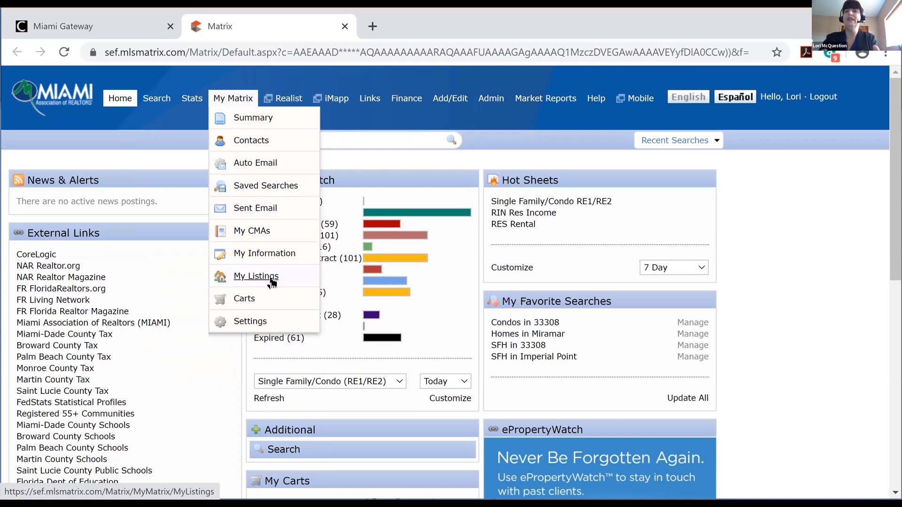
# Open My Matrix > My Information and scroll through the personal and office details form
pyautogui.click(257, 254)
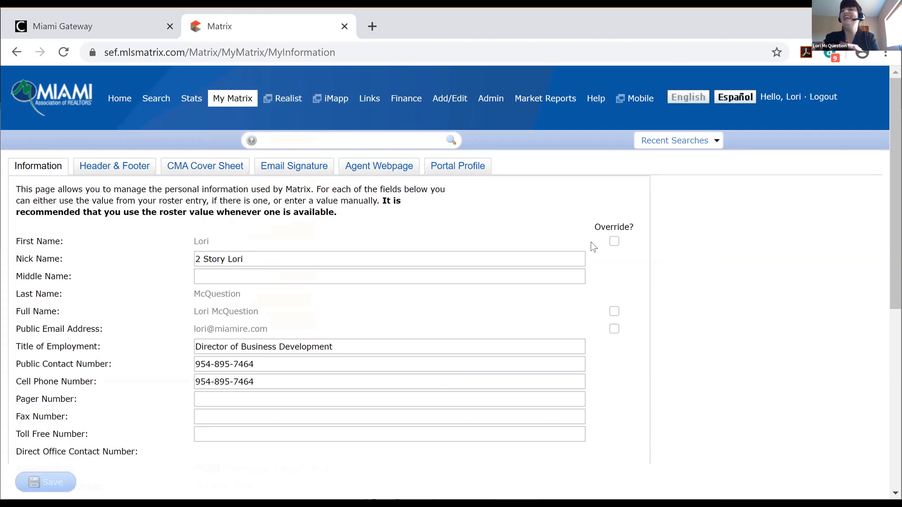
pyautogui.moveTo(895, 193); pyautogui.dragTo(895, 193)
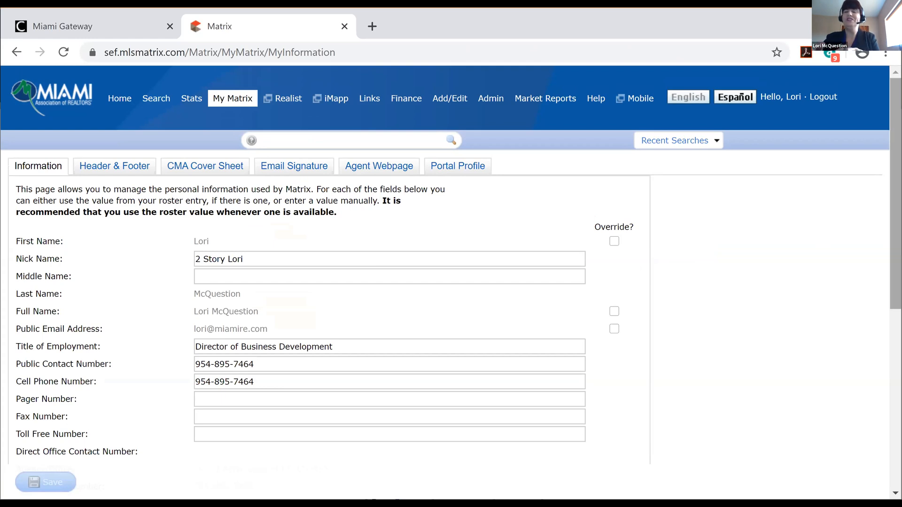
pyautogui.moveTo(895, 188); pyautogui.dragTo(895, 366)
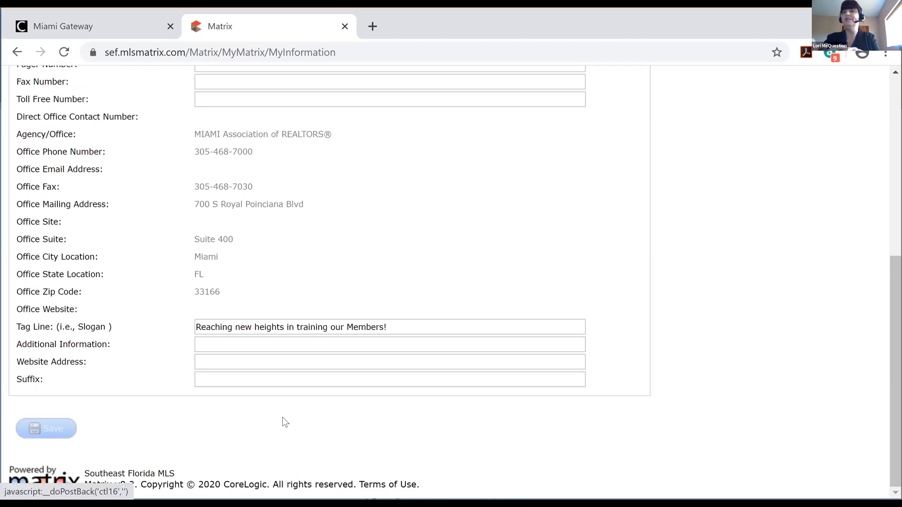
pyautogui.scroll(2, 894, 417)
pyautogui.scroll(6, 895, 417)
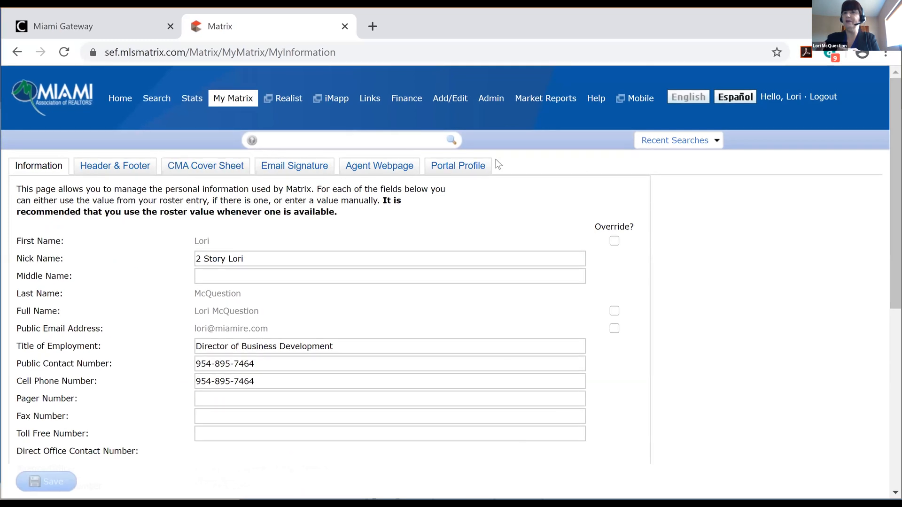
# Open the Header & Footer tab and review its portal header and print options
pyautogui.click(115, 169)
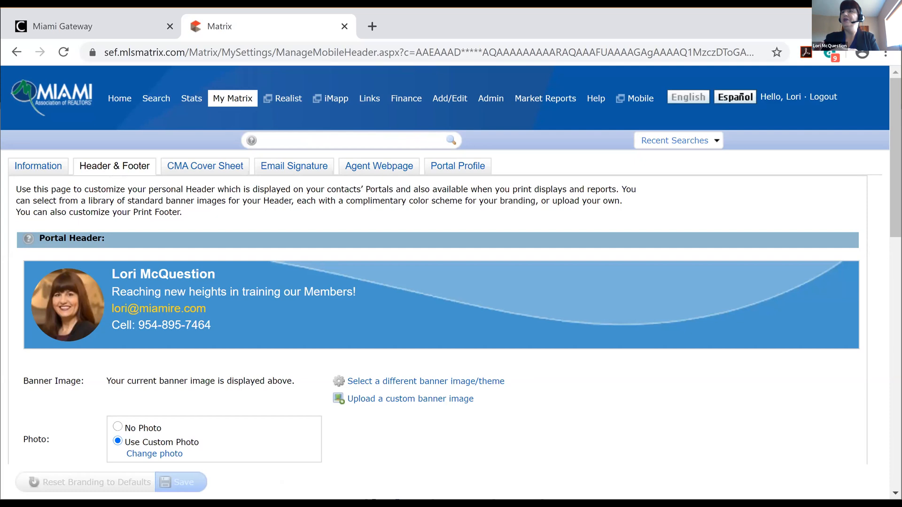
pyautogui.scroll(-2, 451, 268)
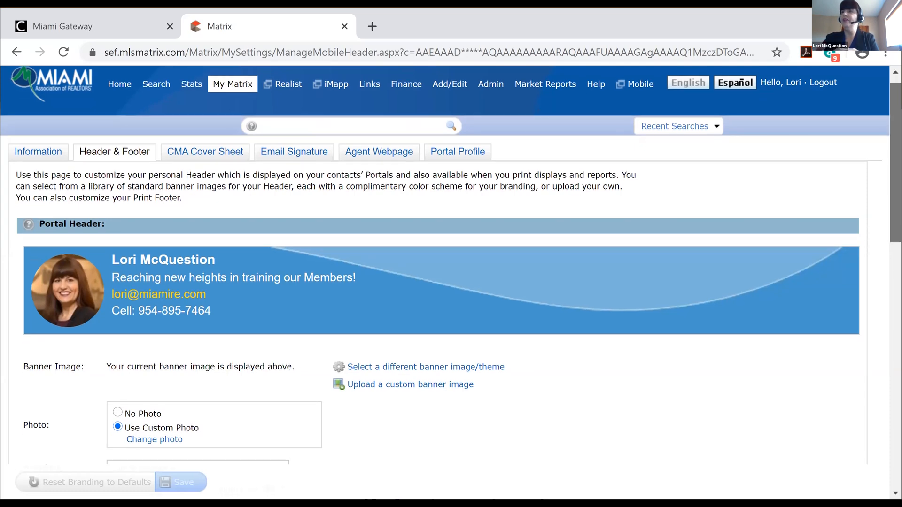
pyautogui.scroll(-1, 451, 268)
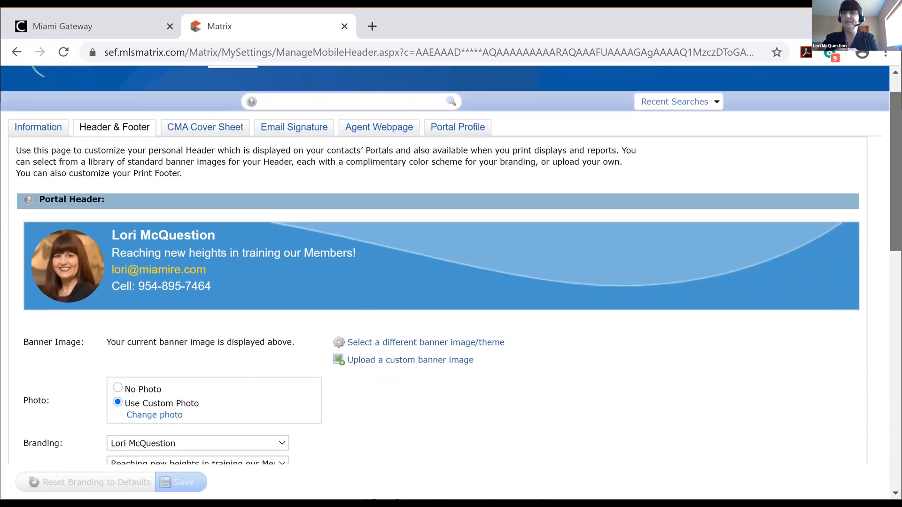
pyautogui.scroll(1, 451, 268)
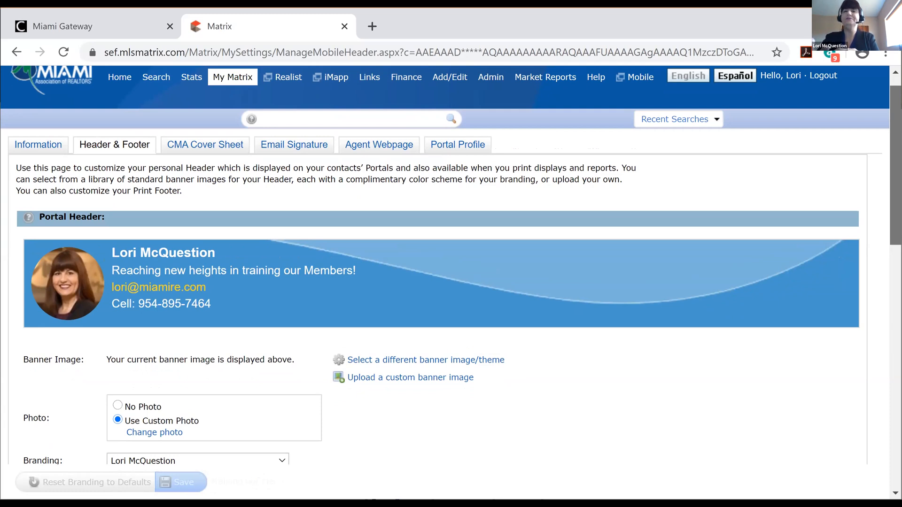
pyautogui.scroll(-3, 451, 268)
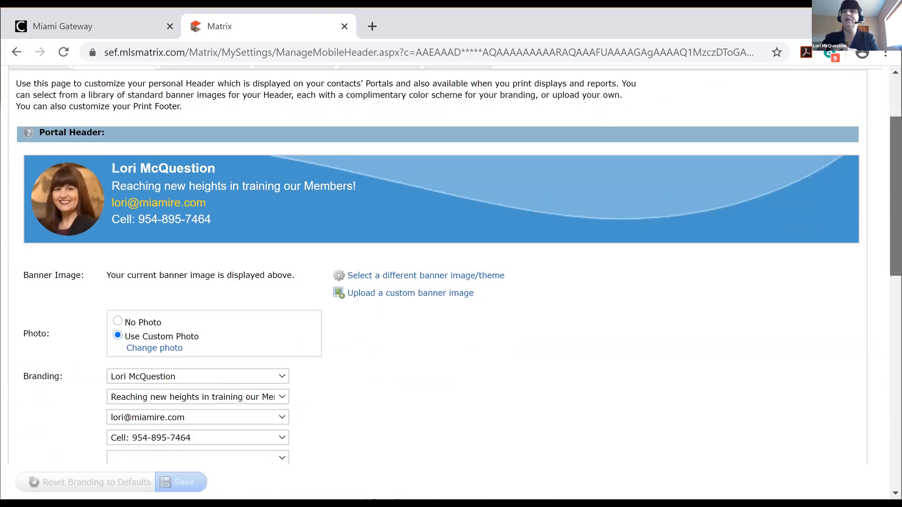
# Browse the banner templates and custom banner option, keeping the print footer with theme defaults
pyautogui.click(441, 278)
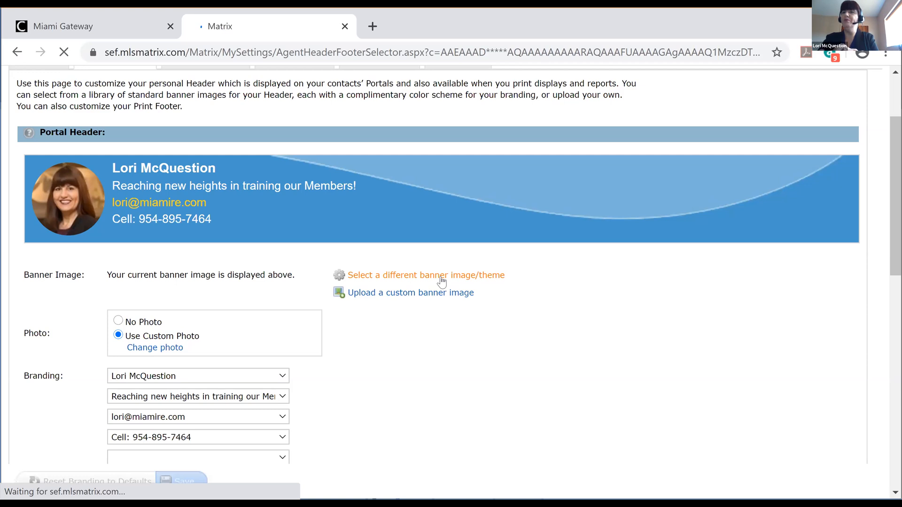
pyautogui.scroll(-2, 850, 469)
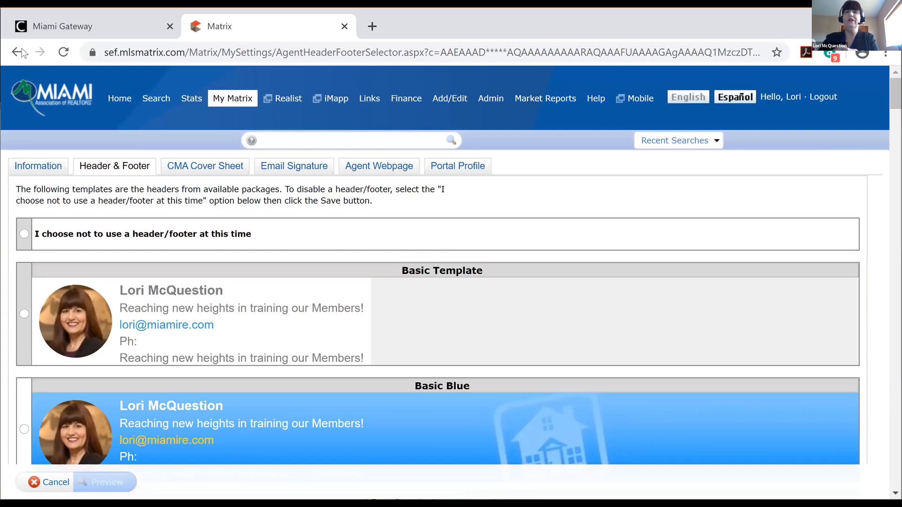
pyautogui.click(59, 482)
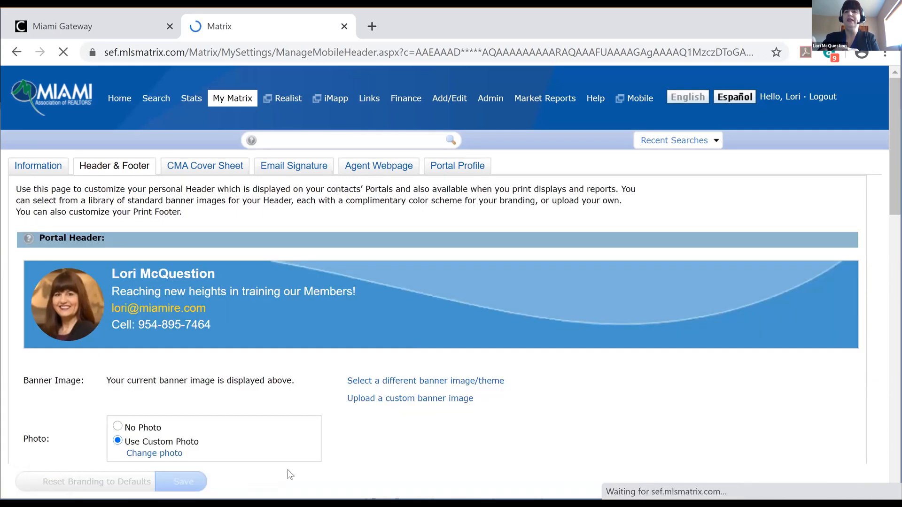
pyautogui.click(410, 399)
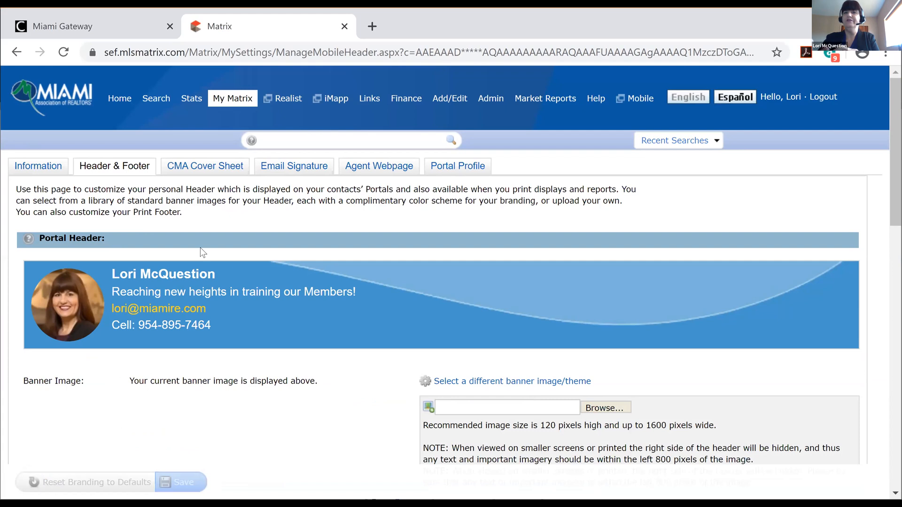
pyautogui.click(18, 53)
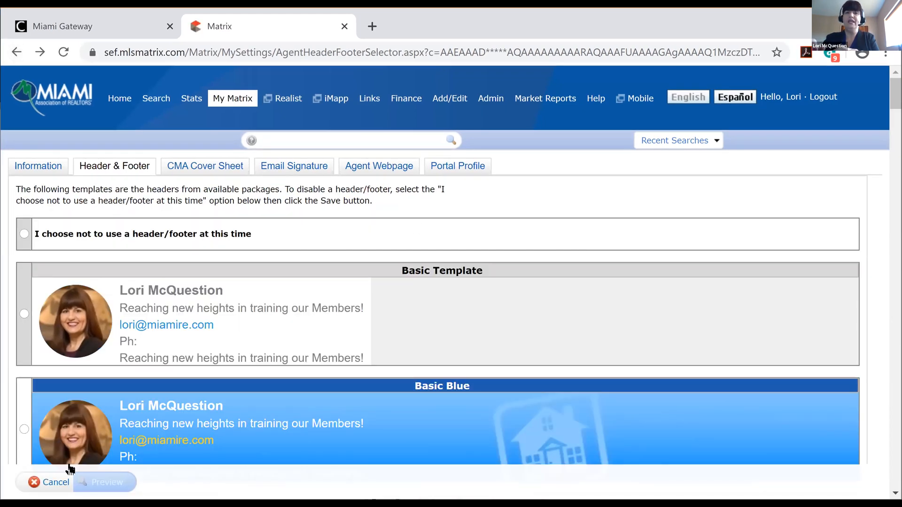
pyautogui.click(56, 480)
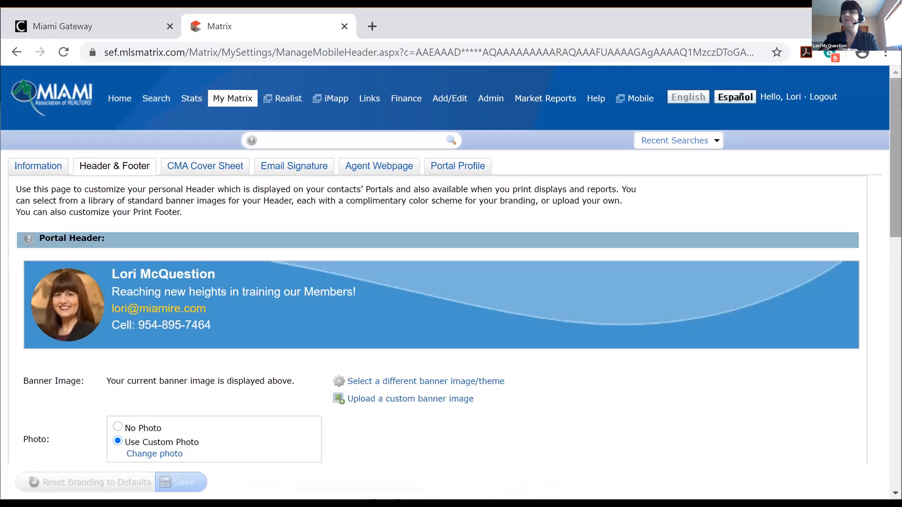
pyautogui.scroll(-2, 450, 263)
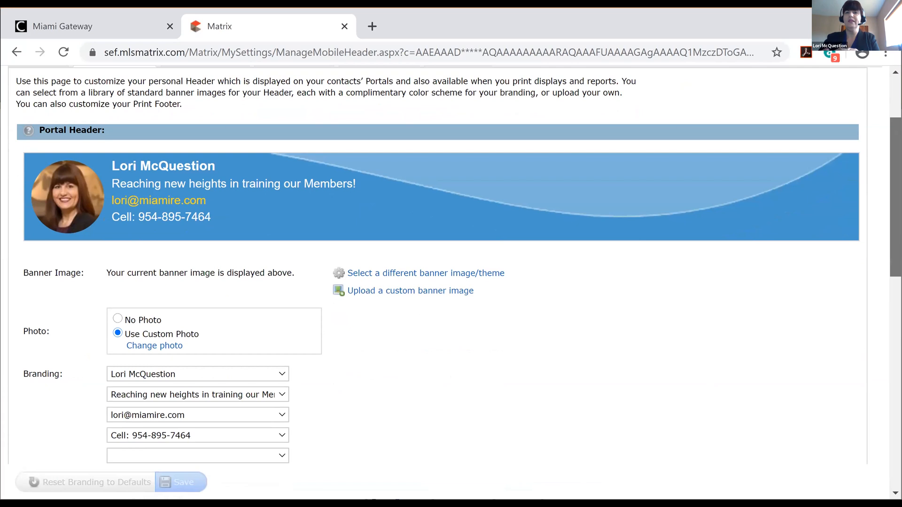
pyautogui.scroll(-5, 451, 263)
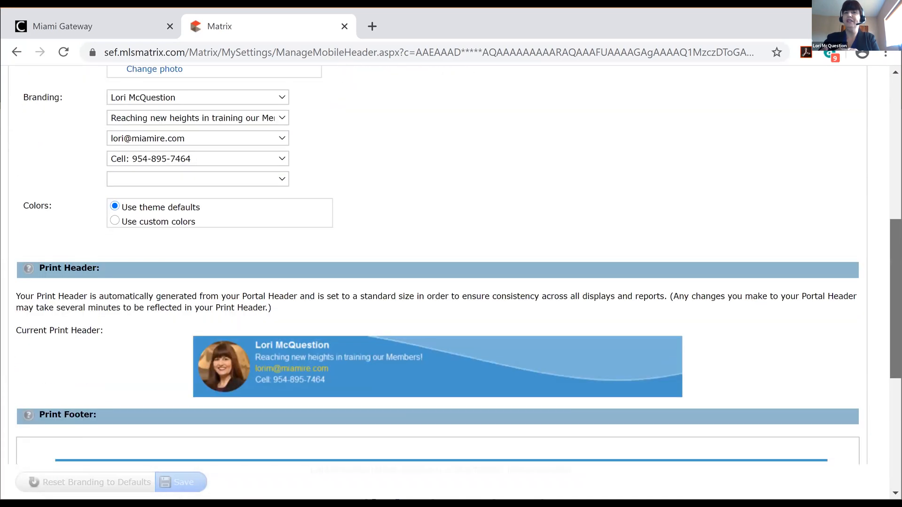
pyautogui.scroll(-5, 451, 263)
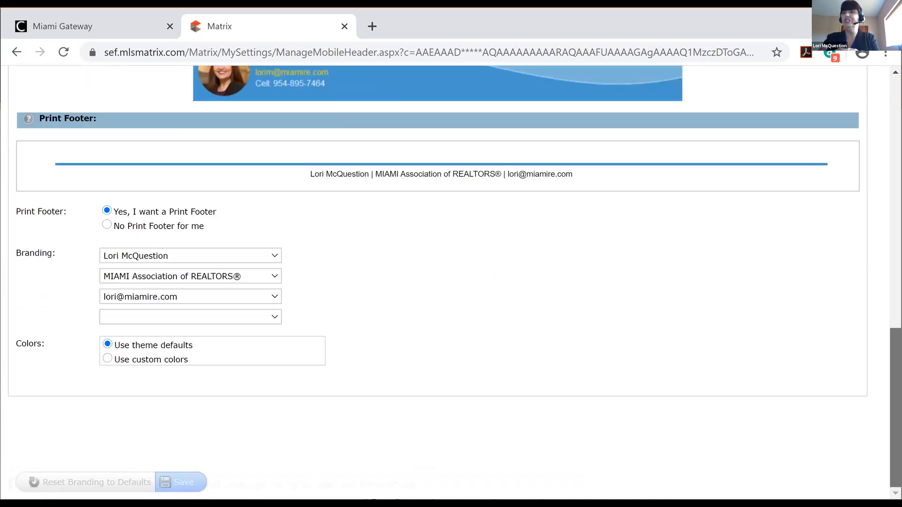
pyautogui.scroll(12, 451, 263)
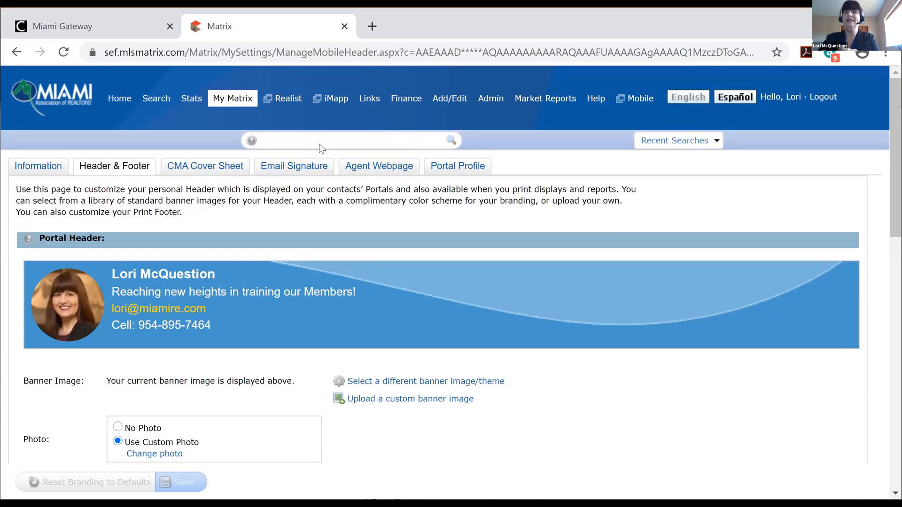
# Open the CMA Cover Sheet tab and choose Change photo under the agent picture
pyautogui.click(202, 168)
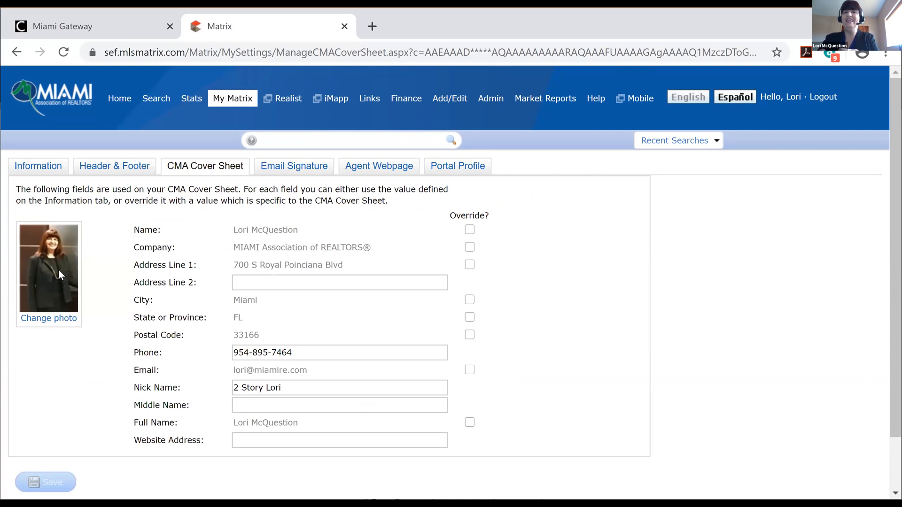
pyautogui.click(46, 319)
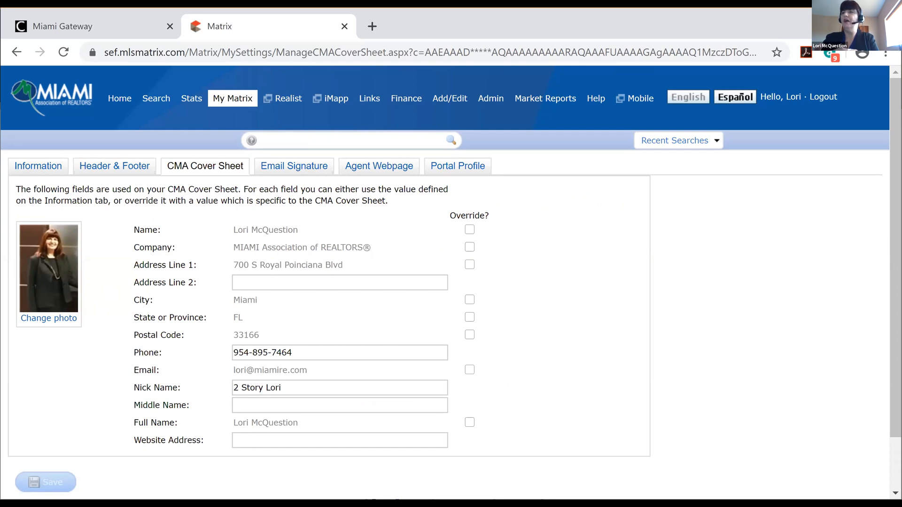
pyautogui.moveTo(895, 258)
pyautogui.mouseDown()
pyautogui.moveTo(895, 281)
pyautogui.moveTo(896, 258)
pyautogui.mouseUp()
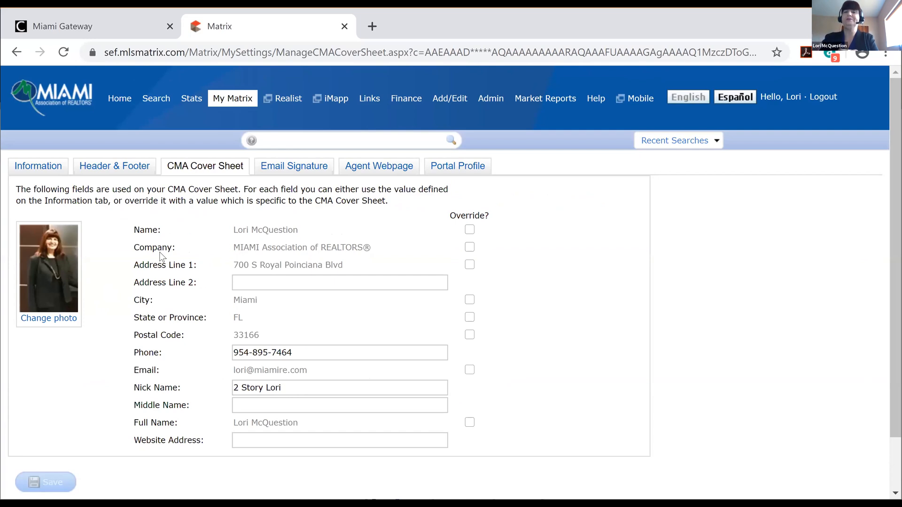
# Select the email signature text, try sizes 10 and 12, then set it back to 24
pyautogui.click(299, 169)
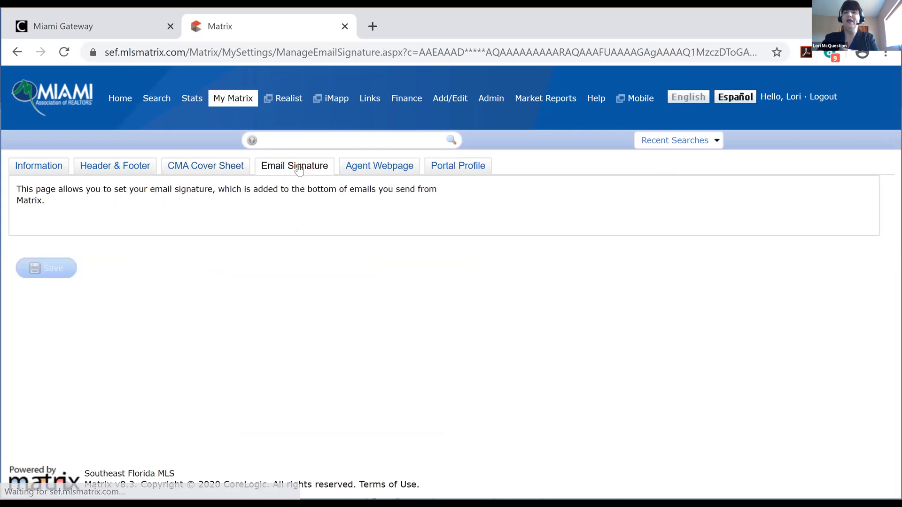
pyautogui.moveTo(31, 303); pyautogui.dragTo(318, 440)
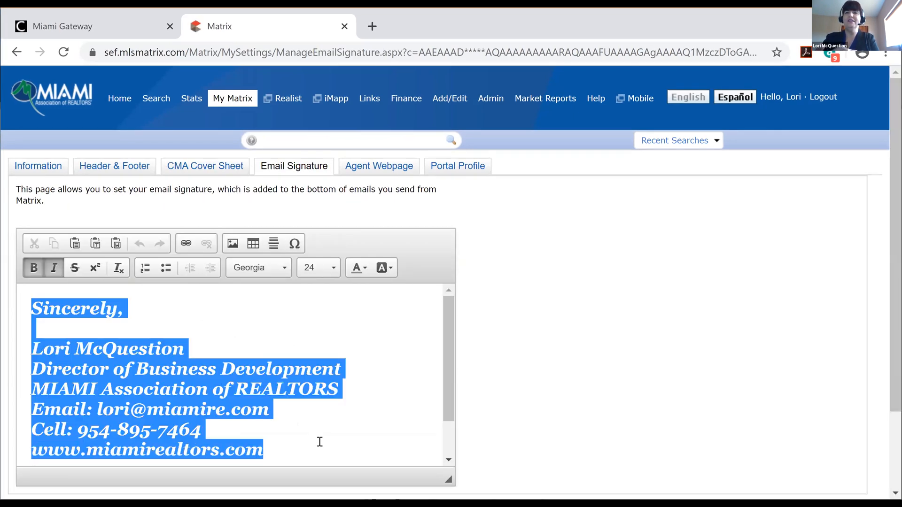
pyautogui.click(333, 269)
pyautogui.moveTo(379, 334); pyautogui.dragTo(378, 290)
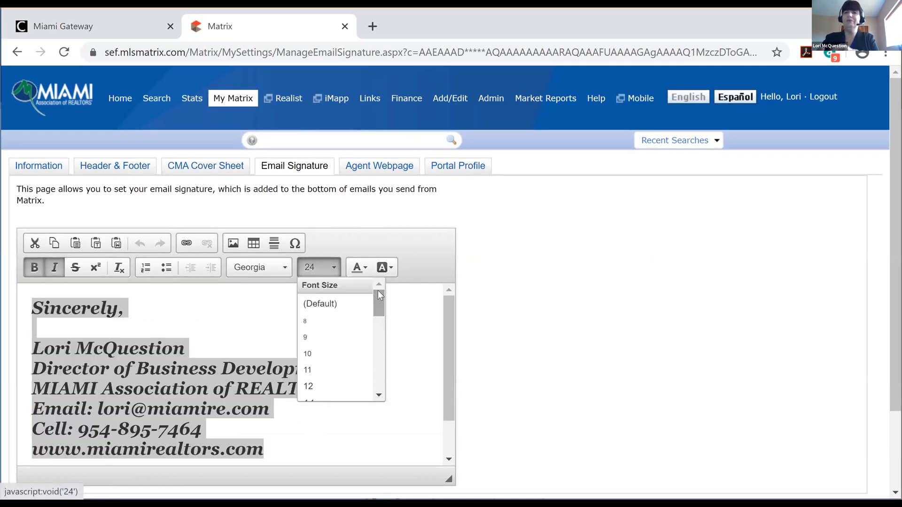
pyautogui.click(311, 355)
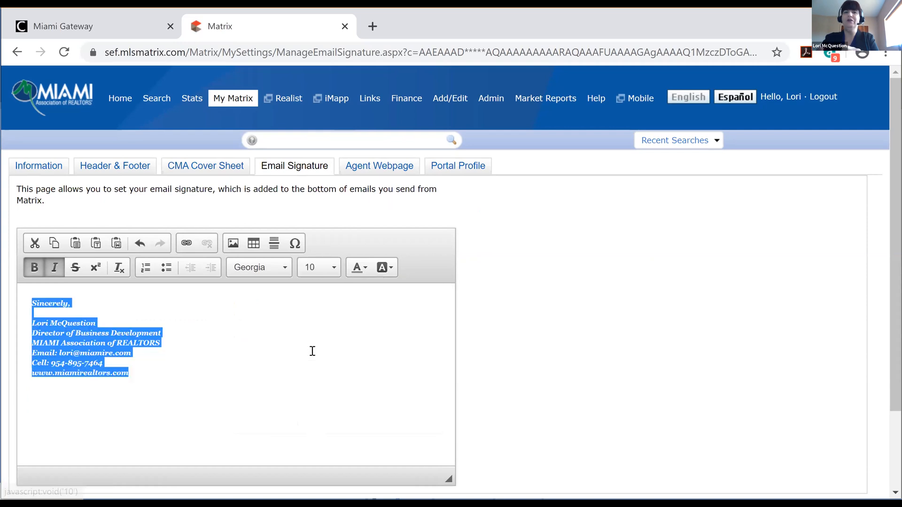
pyautogui.click(332, 269)
pyautogui.click(313, 381)
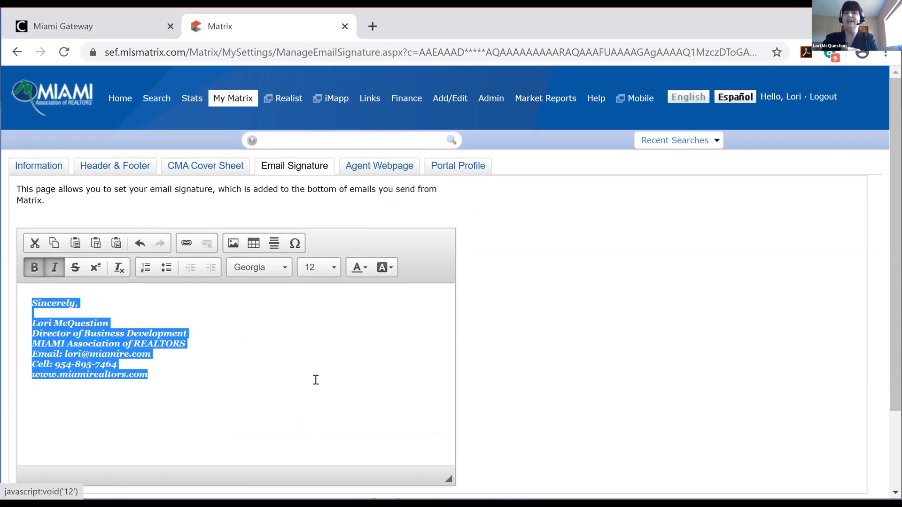
pyautogui.click(334, 268)
pyautogui.scroll(-4, 380, 328)
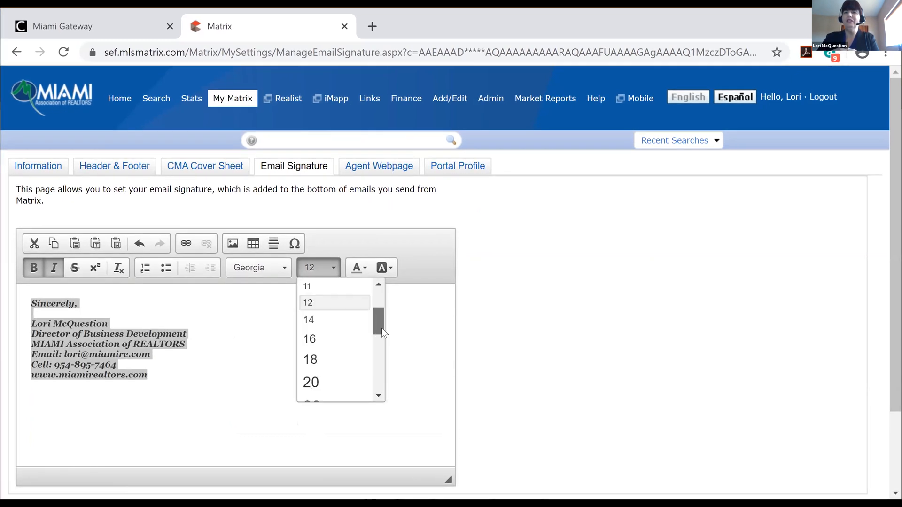
pyautogui.scroll(1, 384, 345)
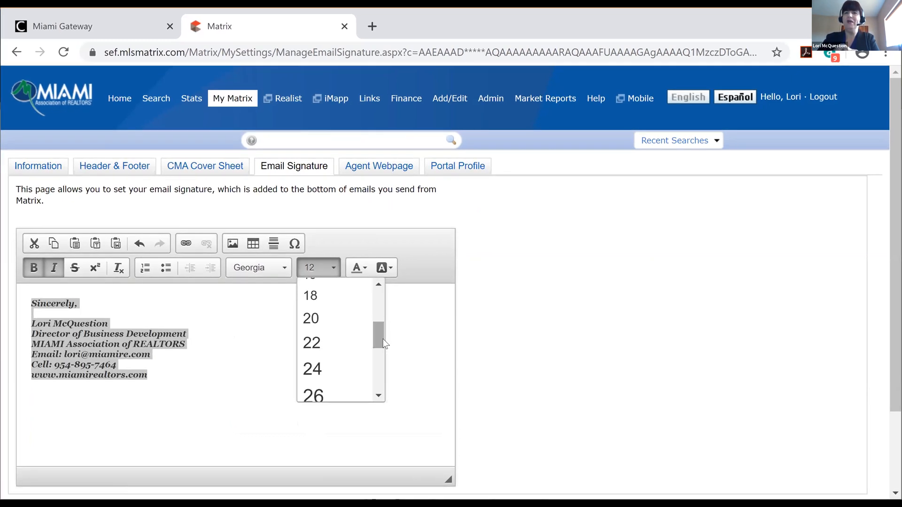
pyautogui.click(331, 369)
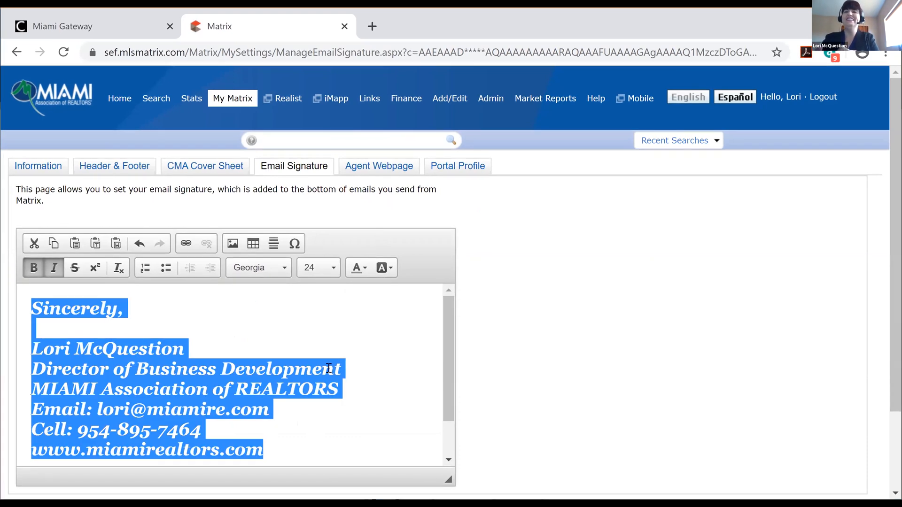
# Deselect the signature and stay on the Email Signature page when prompted about leaving
pyautogui.click(354, 327)
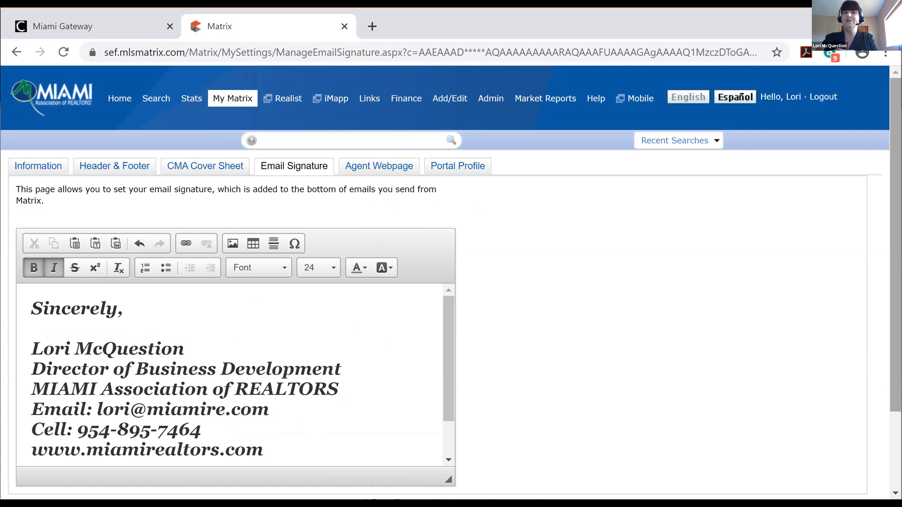
pyautogui.scroll(-1, 451, 282)
pyautogui.scroll(-2, 603, 299)
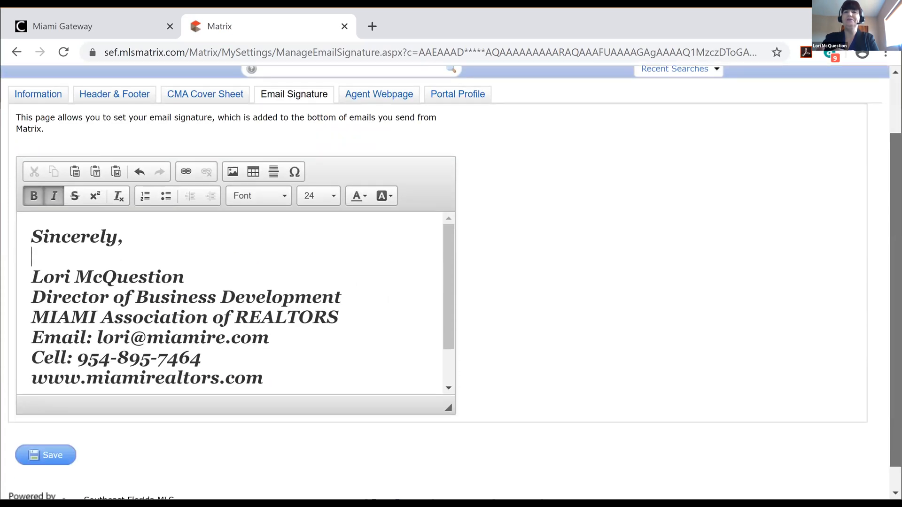
pyautogui.scroll(2, 602, 299)
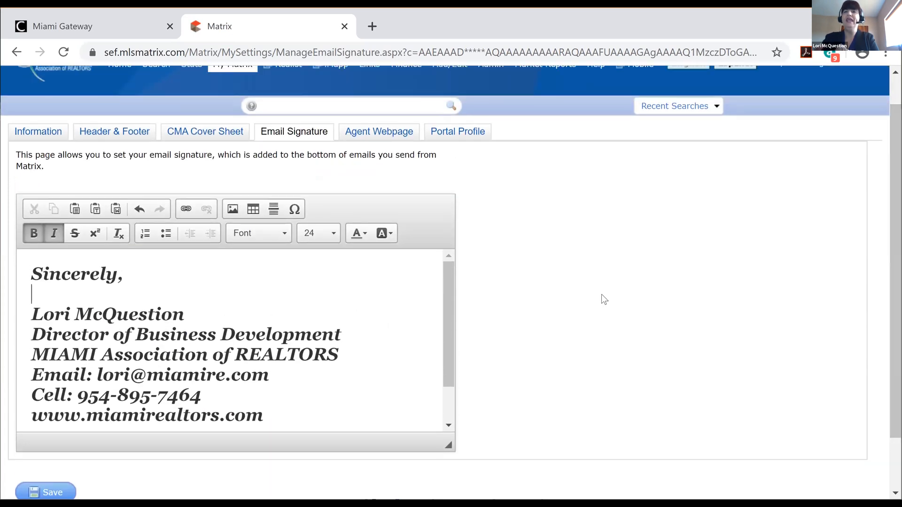
pyautogui.click(378, 131)
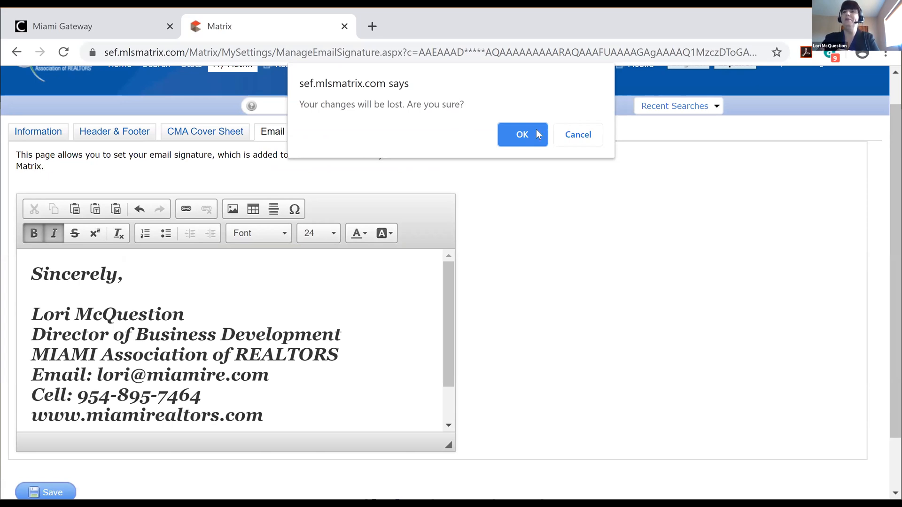
pyautogui.click(576, 136)
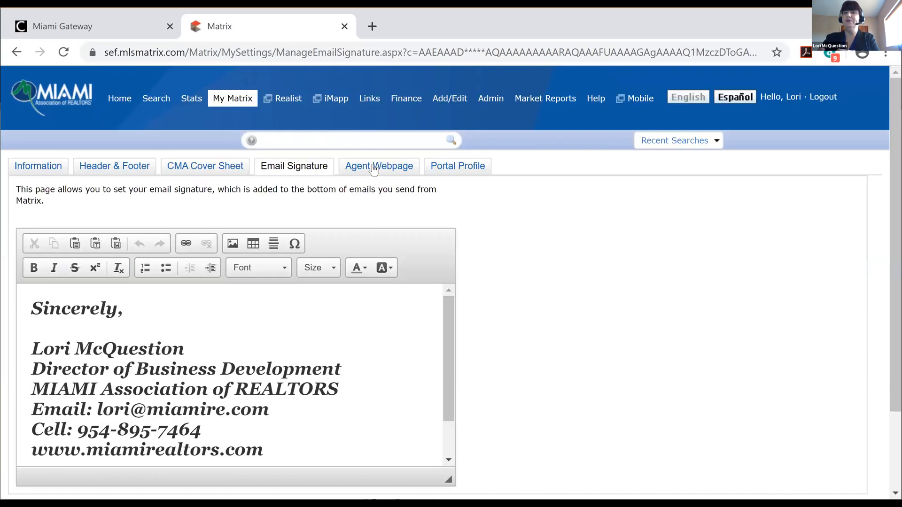
# Open the Agent Webpage tab and scroll through Homepage Content, Map Area, Other Options and Additional Domains
pyautogui.click(374, 167)
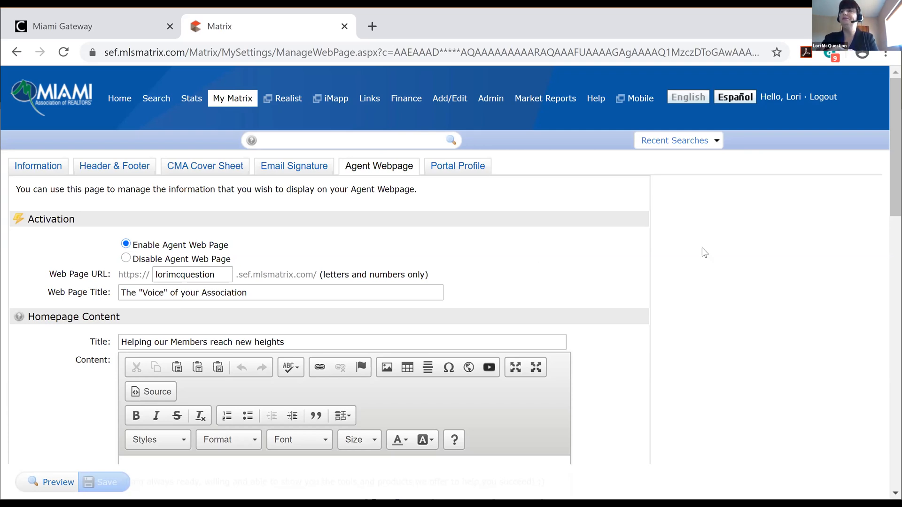
pyautogui.scroll(-1, 451, 263)
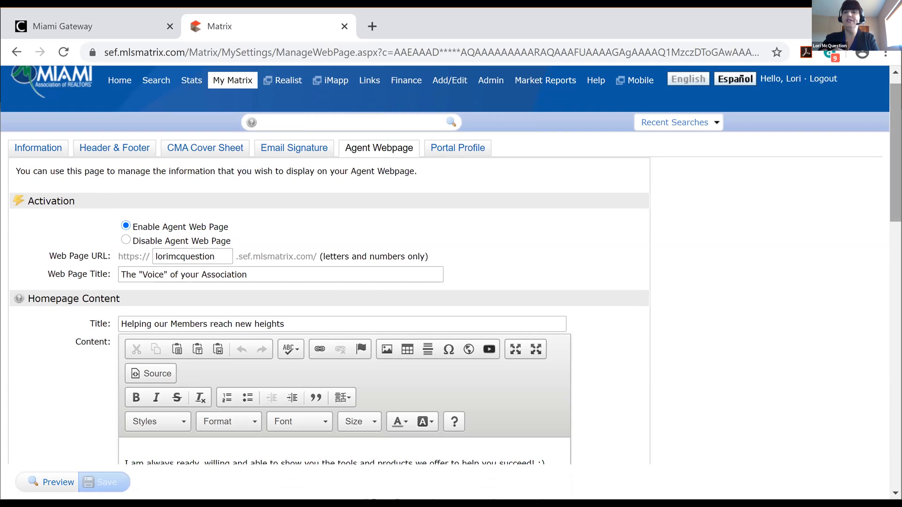
pyautogui.scroll(-3, 451, 263)
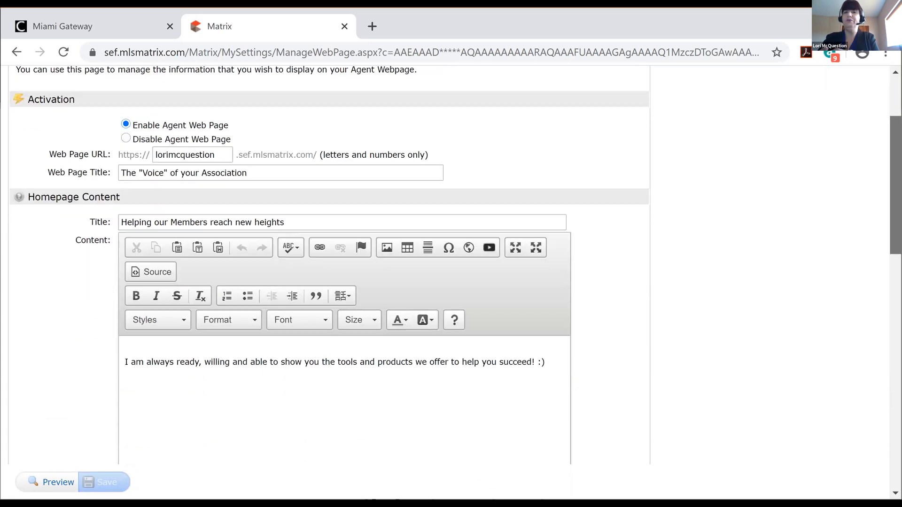
pyautogui.scroll(-8, 329, 263)
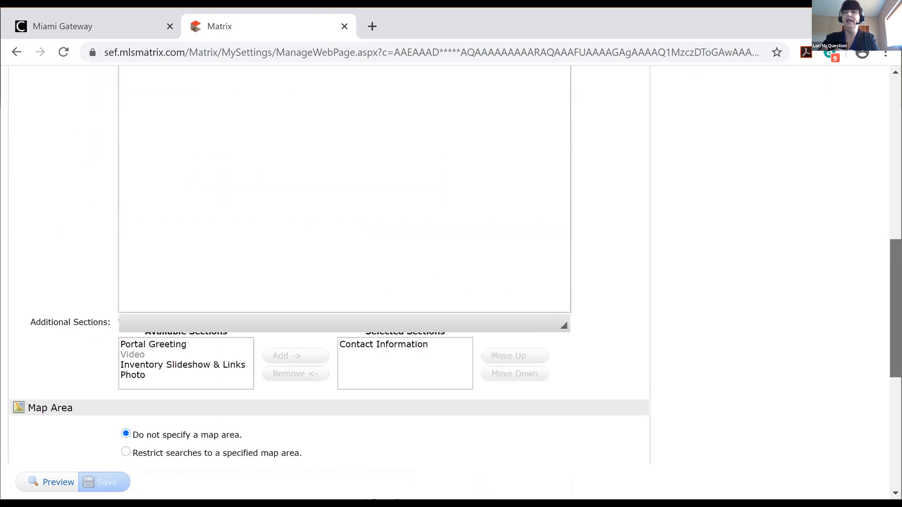
pyautogui.scroll(-2, 329, 263)
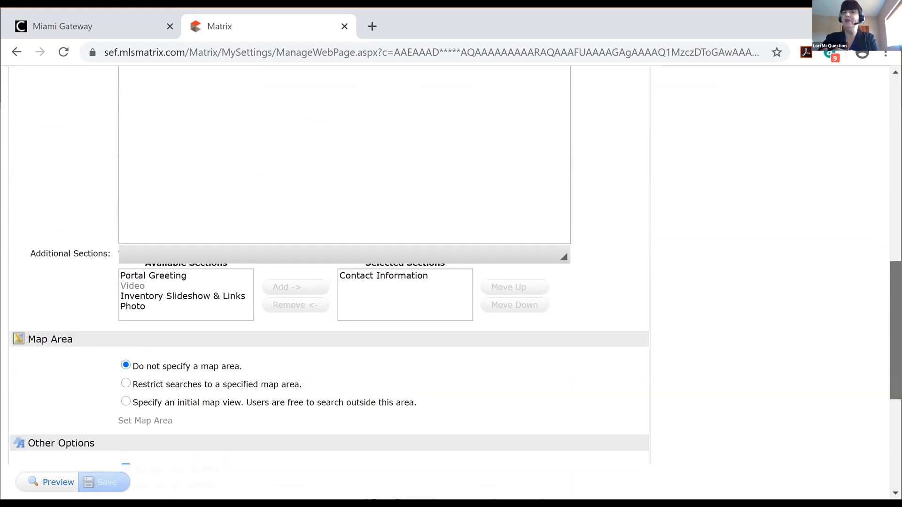
pyautogui.scroll(-6, 328, 263)
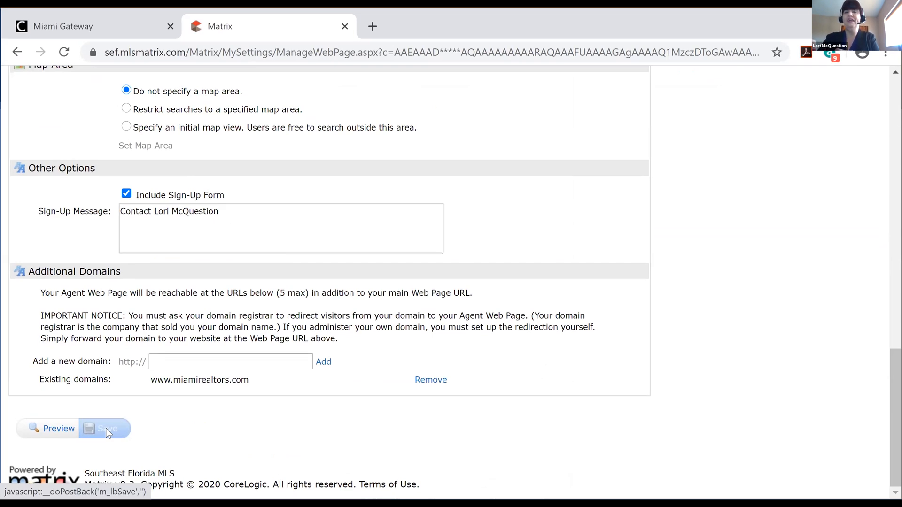
# Preview the agent webpage, showing its About Me page
pyautogui.click(57, 429)
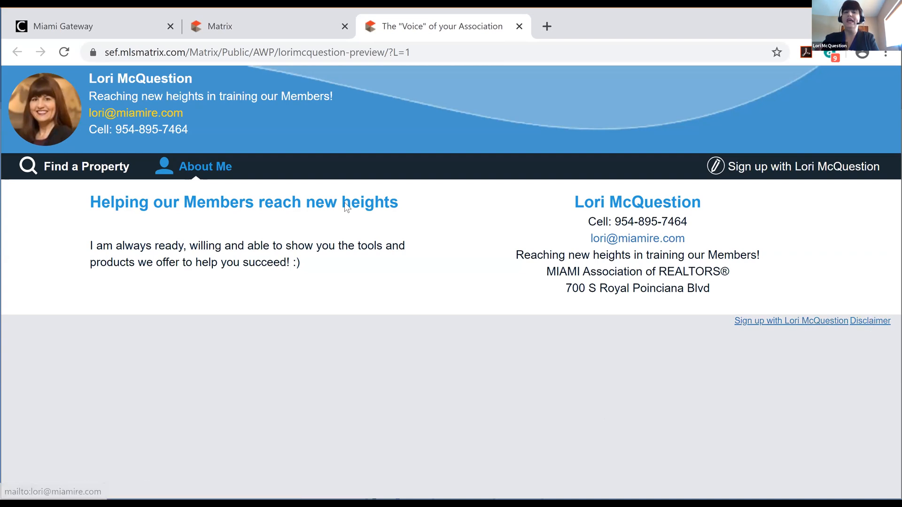
# Toggle Include Sign-Up Form off and back on, save the settings, and return to the preview
pyautogui.click(235, 32)
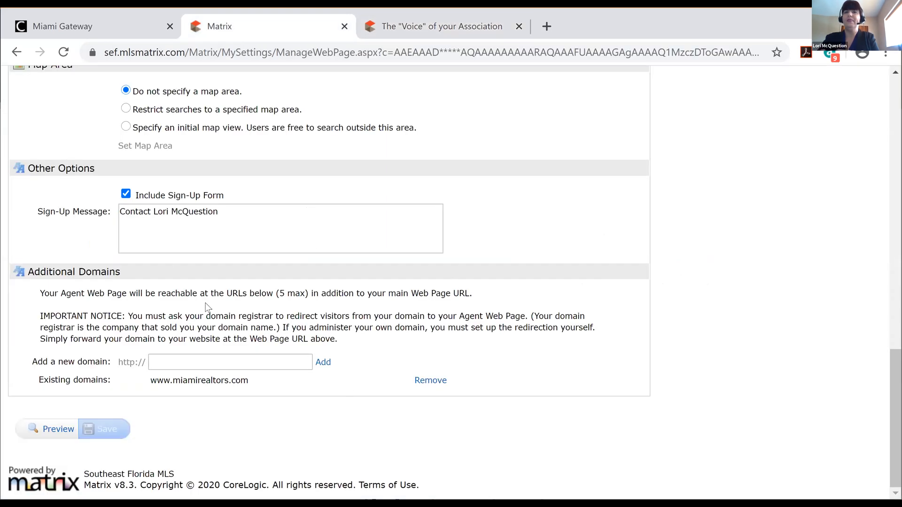
pyautogui.click(126, 195)
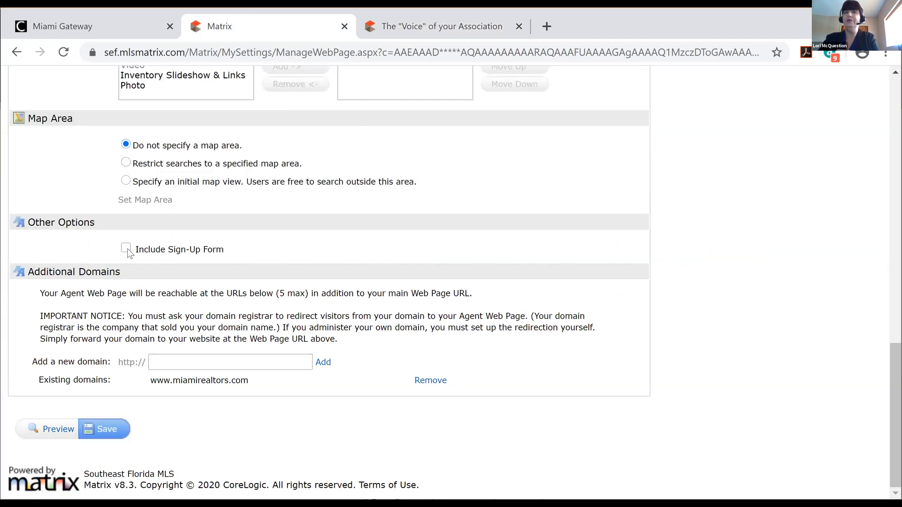
pyautogui.click(127, 248)
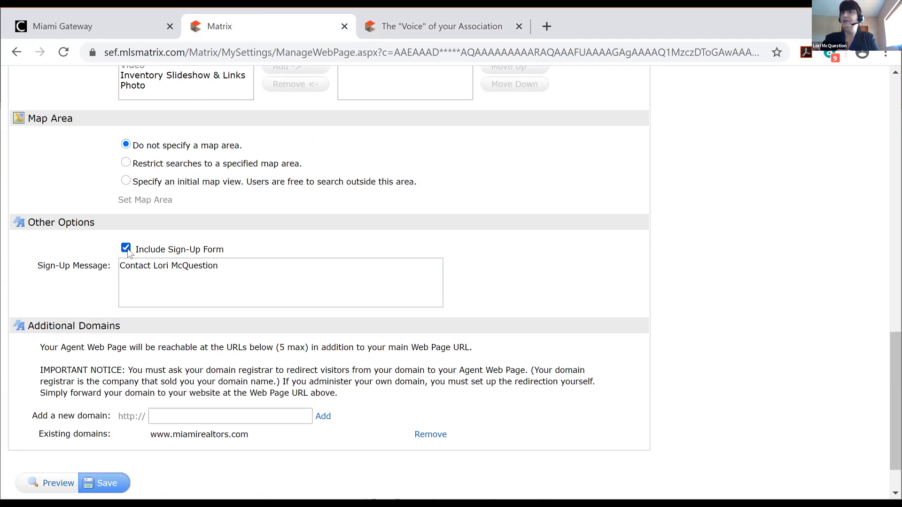
pyautogui.rightClick(110, 483)
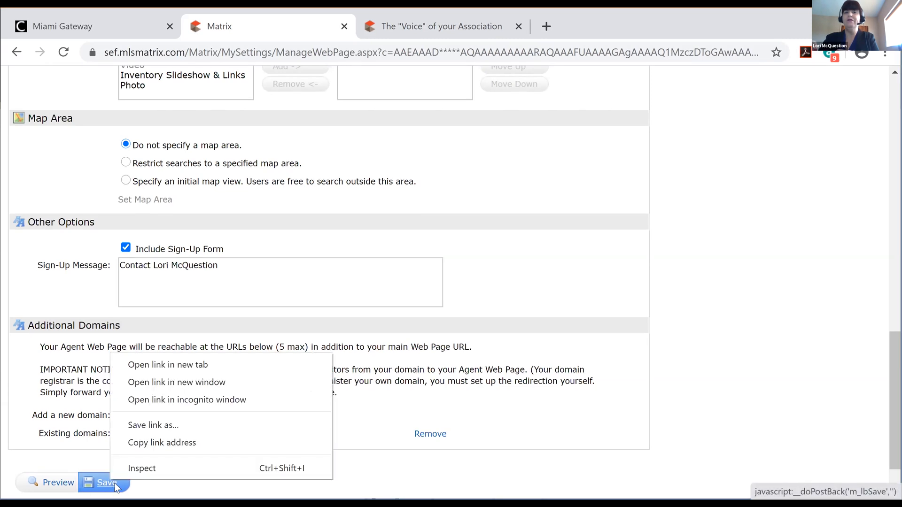
pyautogui.click(114, 483)
pyautogui.click(59, 484)
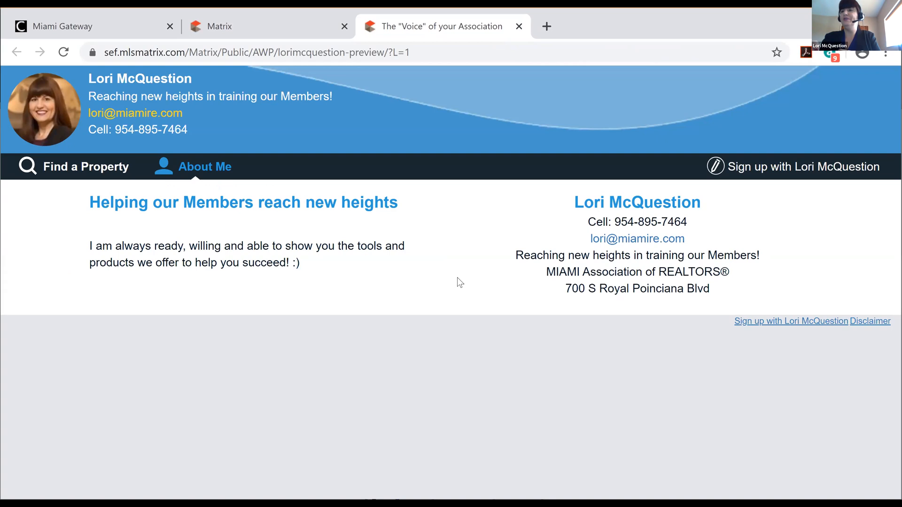
# Open the visitor sign-up form on the preview, then close it with the ×
pyautogui.click(818, 320)
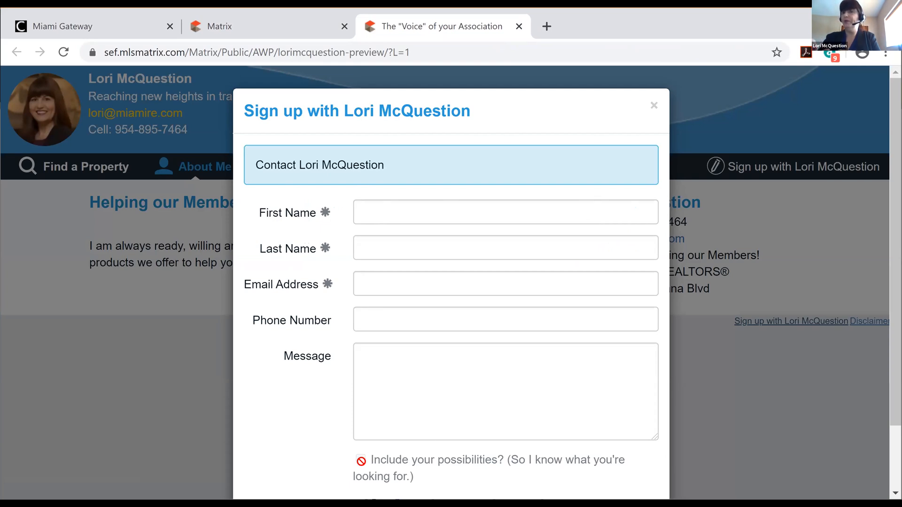
pyautogui.click(654, 106)
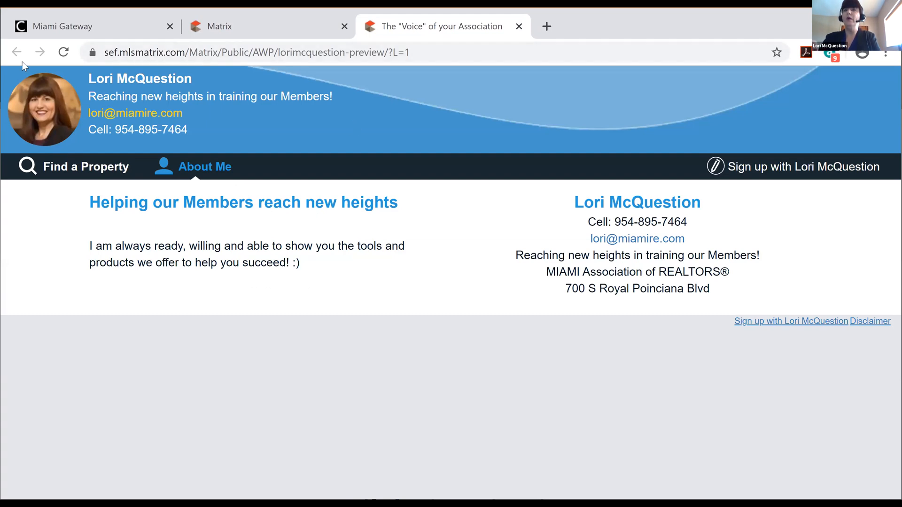
# Return to the Agent Webpage settings titled 'Helping our Members reach new heights'
pyautogui.click(230, 27)
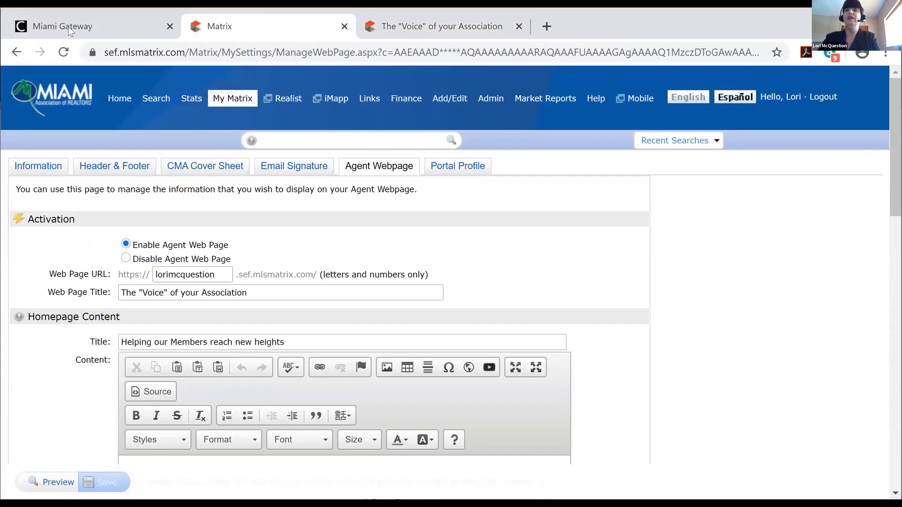
pyautogui.moveTo(237, 104)
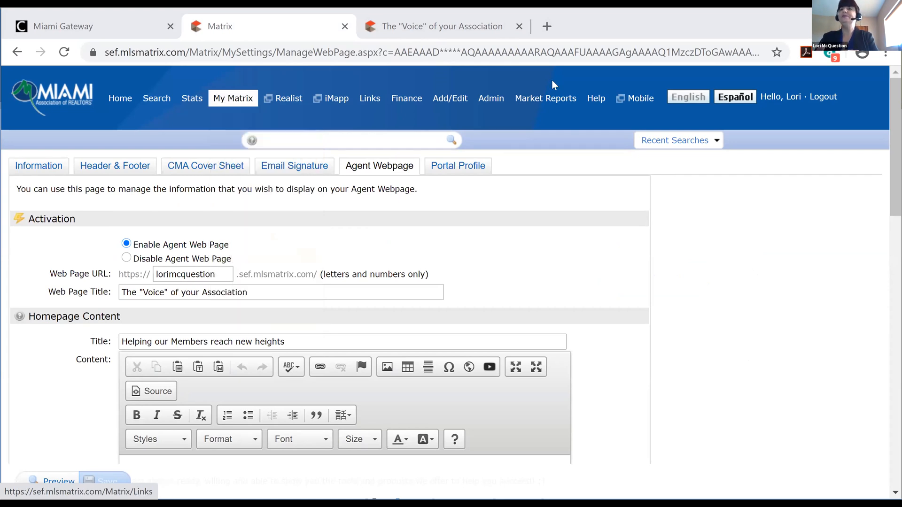
# From Help's Data Input Form topic, open Miami Paper Input Forms and the RE1 Single Family/Mobile Homes PDF
pyautogui.click(596, 99)
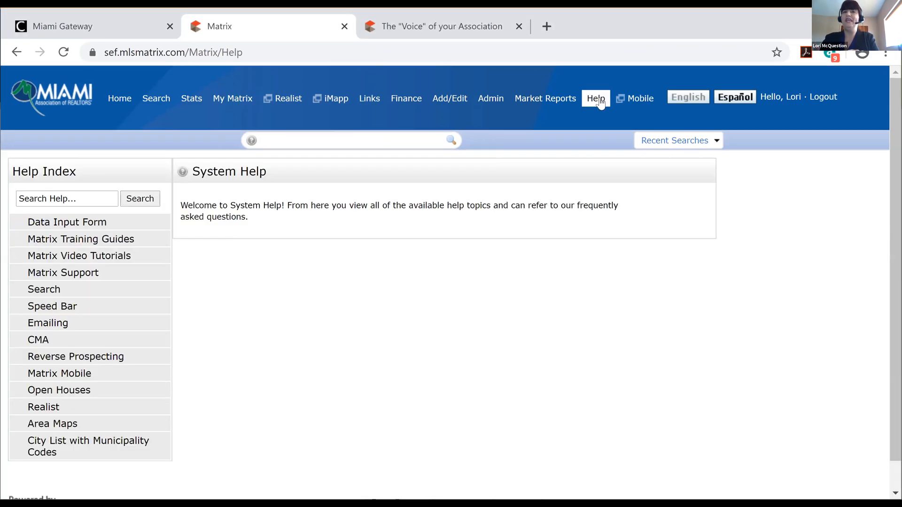
pyautogui.click(87, 226)
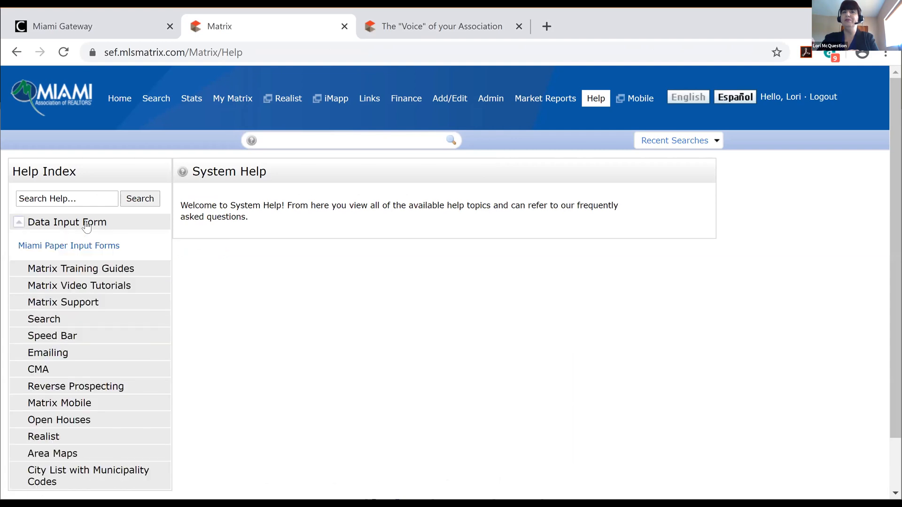
pyautogui.click(61, 247)
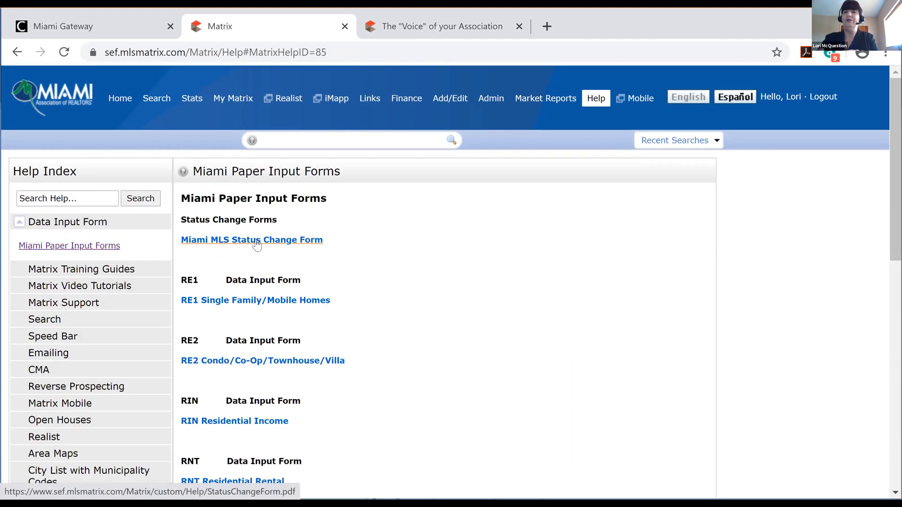
pyautogui.click(252, 301)
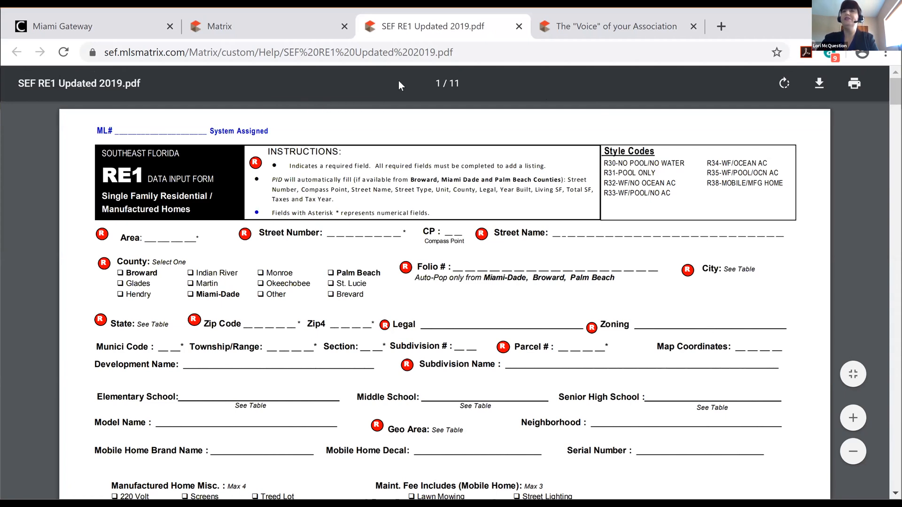
pyautogui.click(274, 32)
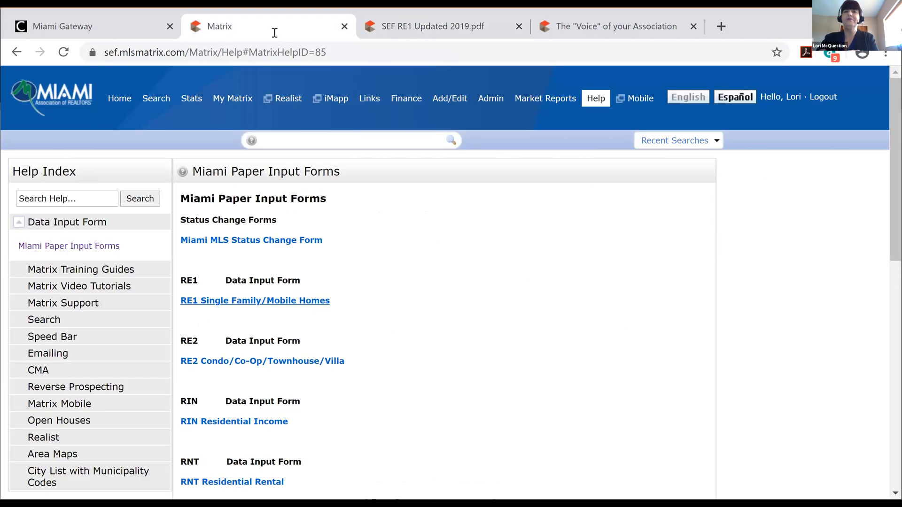
# Collapse Data Input Form and open Searching Symbols under Matrix Training Guides
pyautogui.click(19, 225)
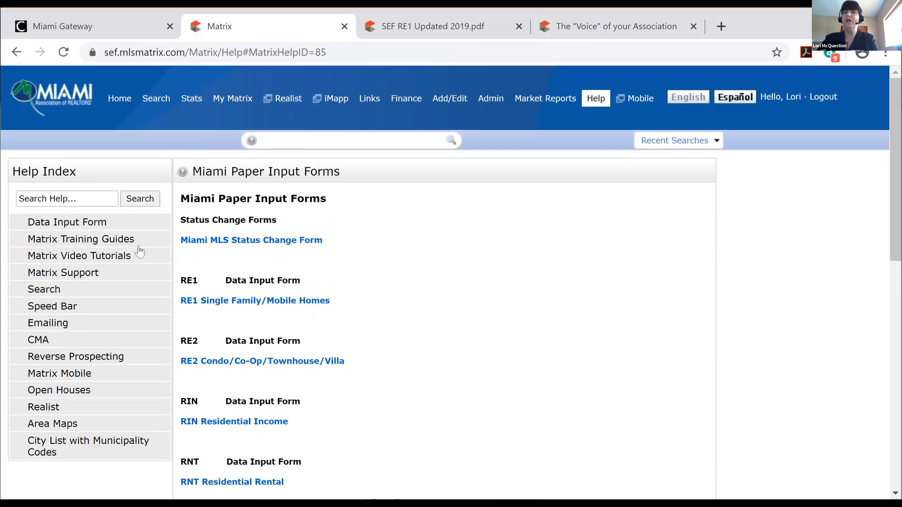
pyautogui.click(116, 244)
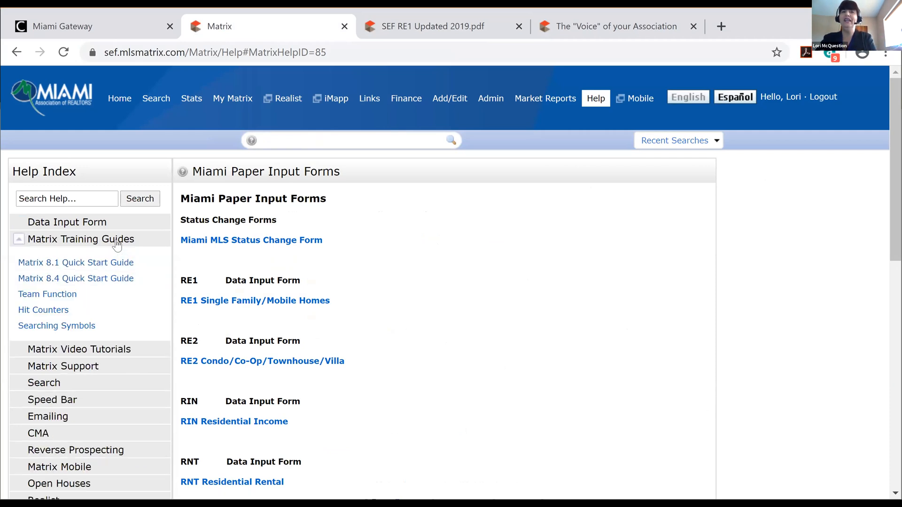
pyautogui.click(70, 332)
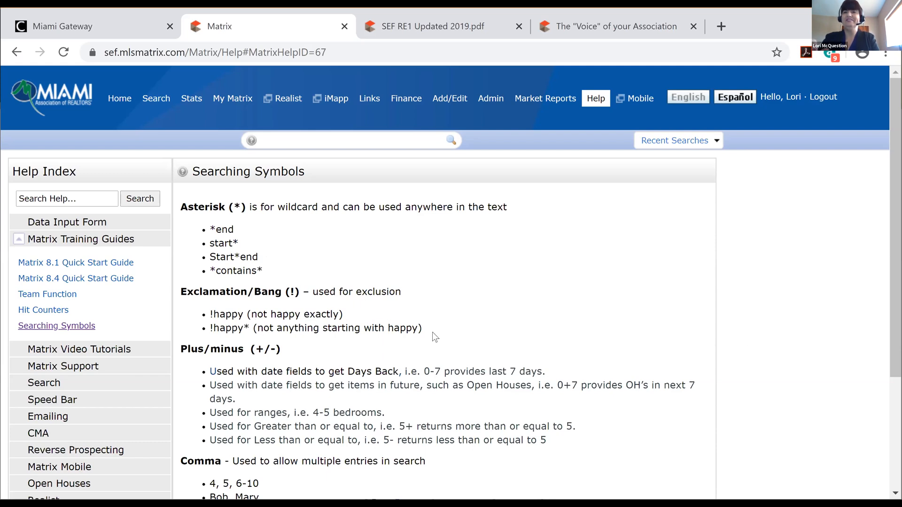
# Browse the Training Guides and Video Tutorials topics, then open Support under Matrix Support
pyautogui.click(70, 329)
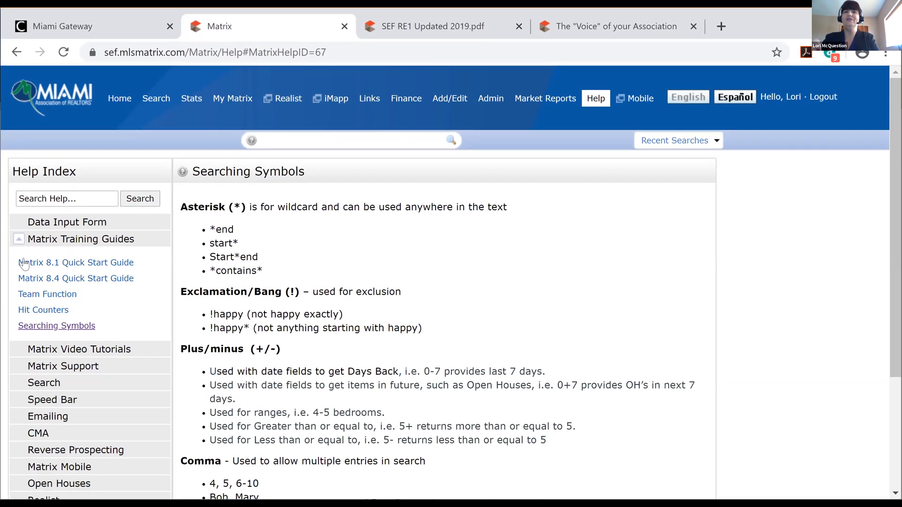
pyautogui.click(19, 242)
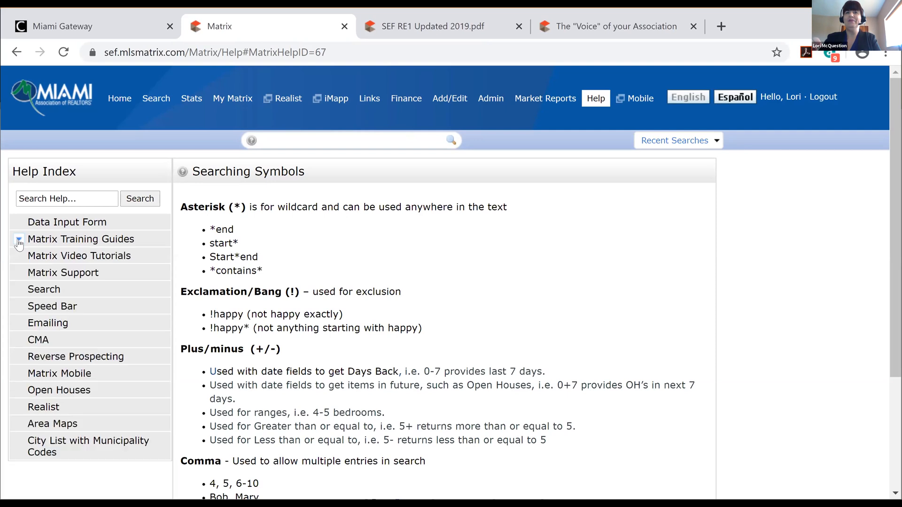
pyautogui.click(78, 259)
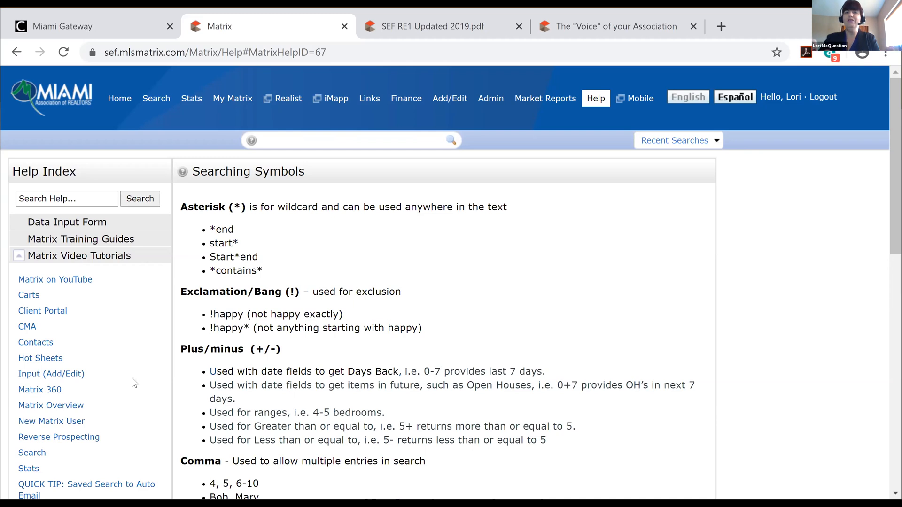
pyautogui.click(20, 258)
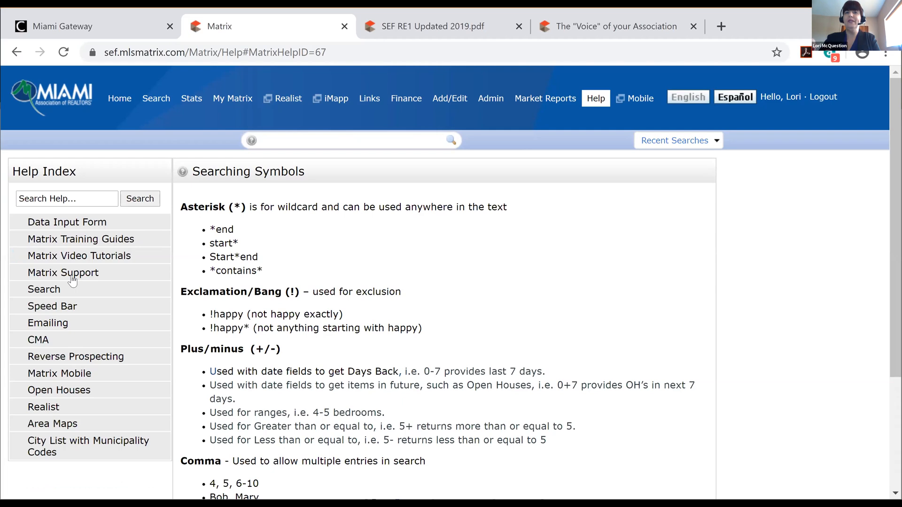
pyautogui.click(71, 277)
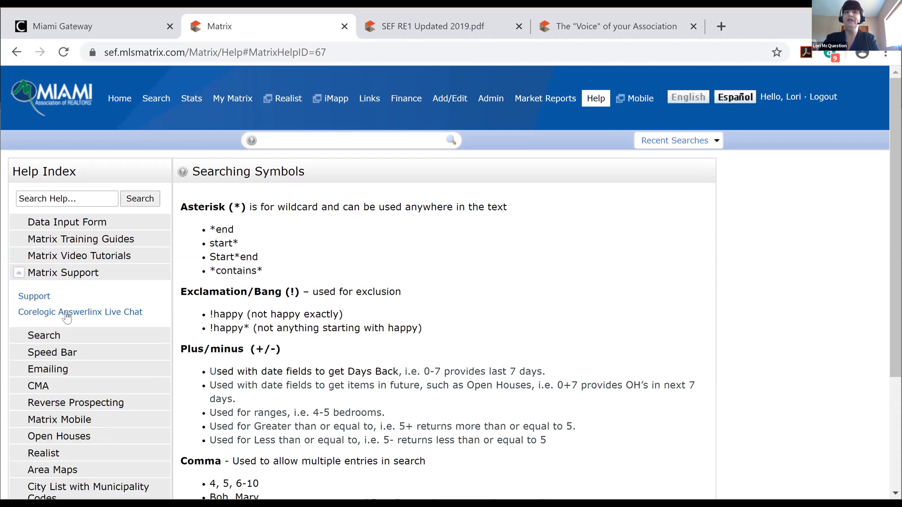
pyautogui.click(44, 299)
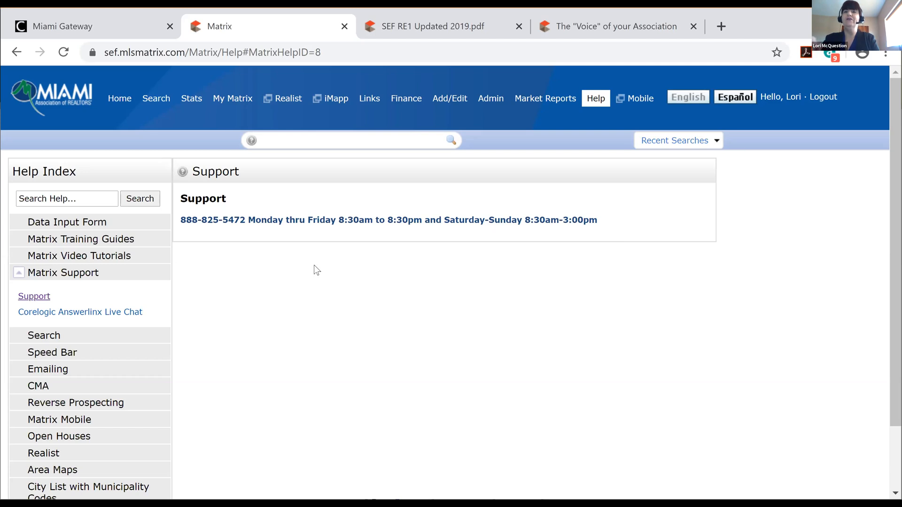
# Open the Corelogic Answerlinx Live Chat page, collapse Matrix Support and expand Area Maps
pyautogui.click(73, 313)
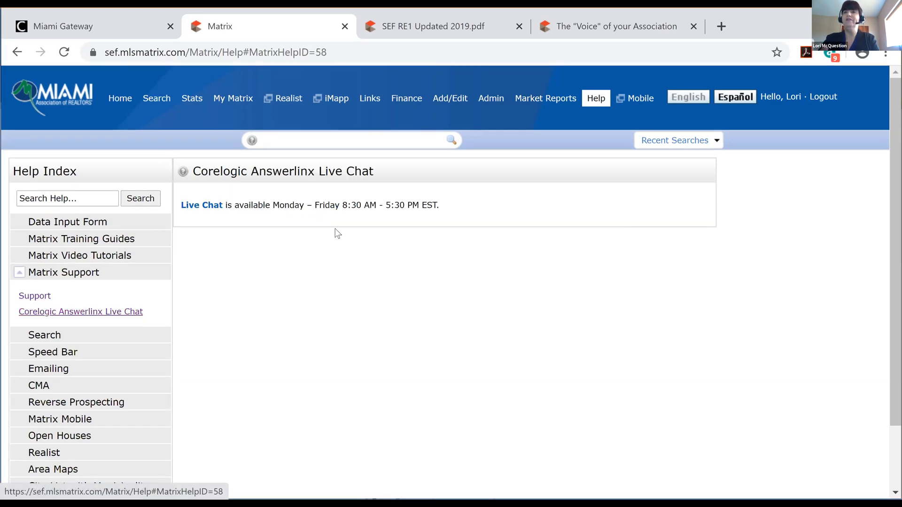
pyautogui.click(19, 274)
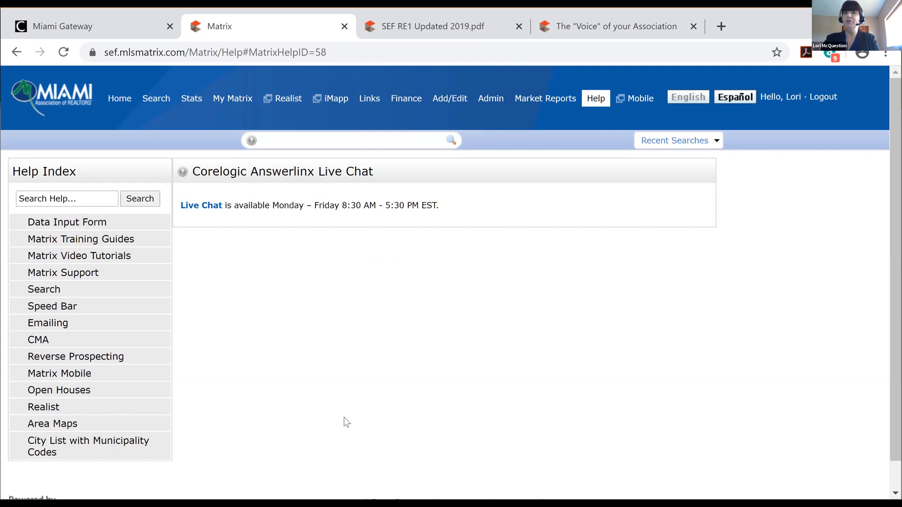
pyautogui.click(54, 428)
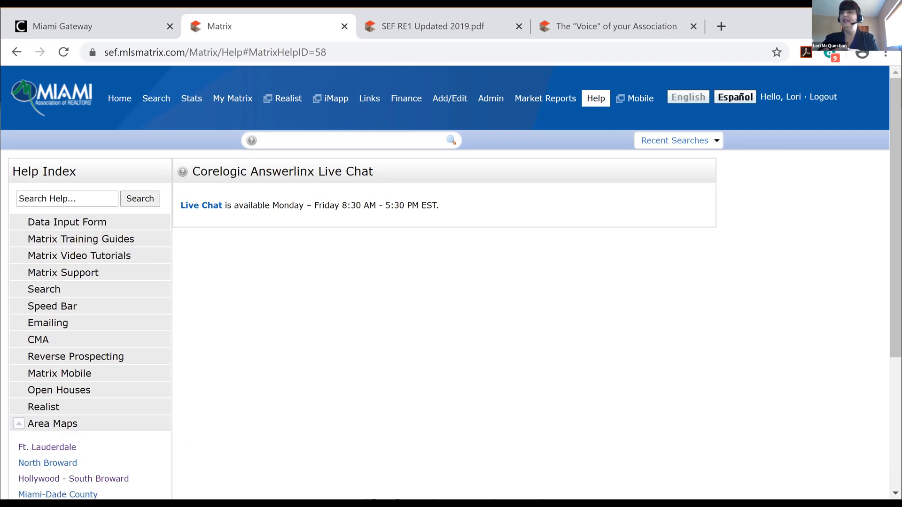
pyautogui.scroll(-3, 451, 282)
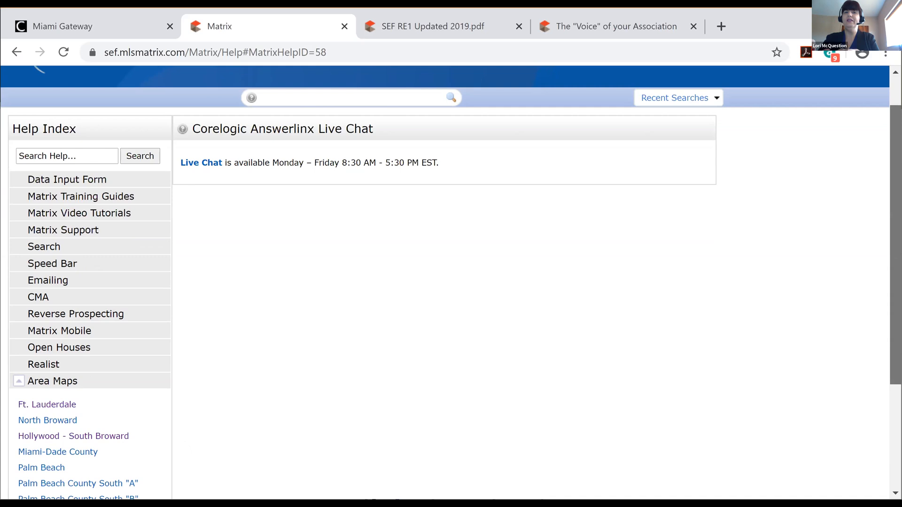
pyautogui.scroll(-1, 355, 350)
pyautogui.scroll(1, 355, 350)
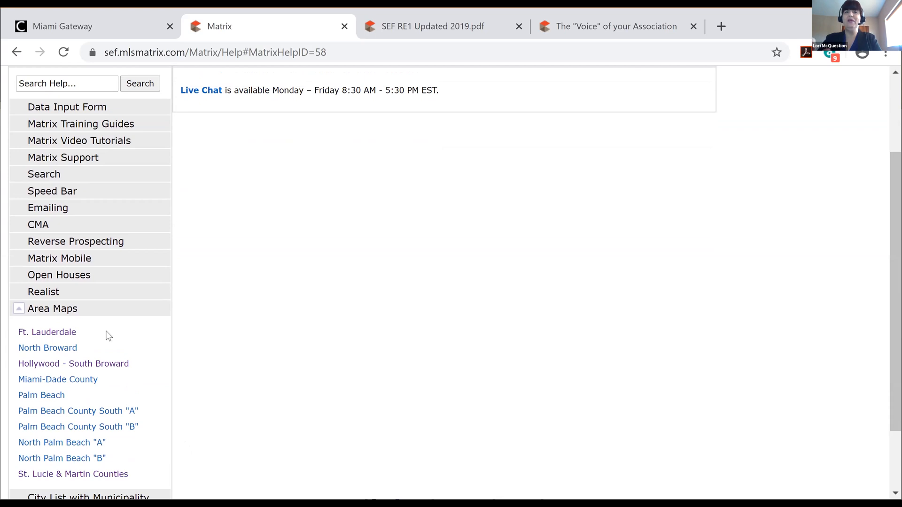
# Open the Ft. Lauderdale map from the Area Maps list
pyautogui.click(62, 337)
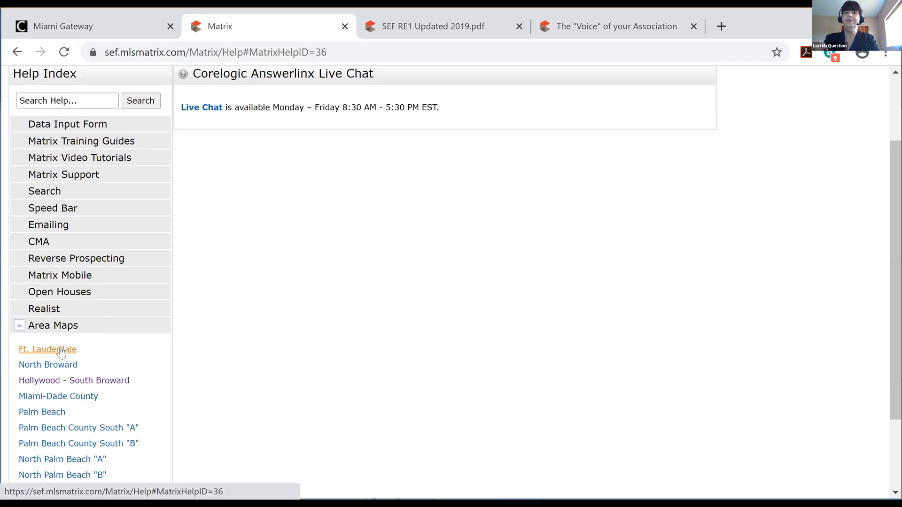
pyautogui.click(61, 351)
pyautogui.moveTo(896, 268); pyautogui.dragTo(896, 202)
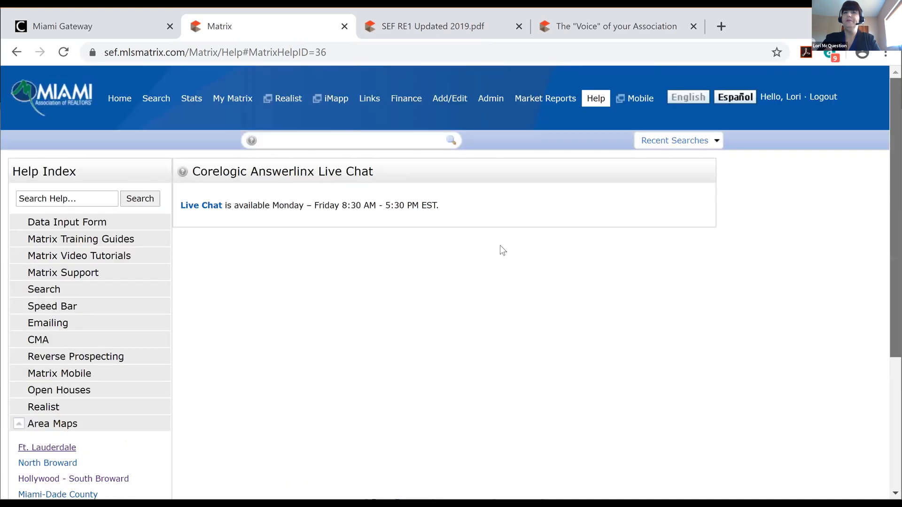
pyautogui.click(55, 463)
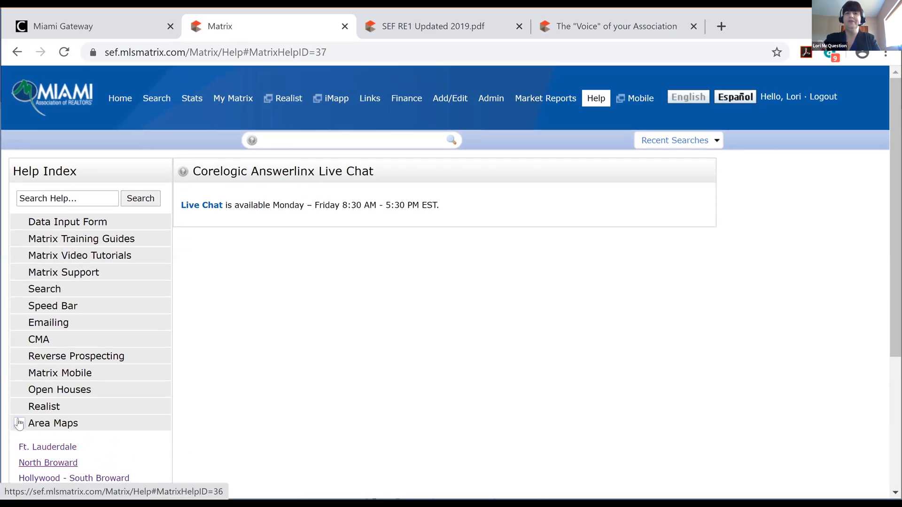
pyautogui.click(19, 424)
pyautogui.click(57, 425)
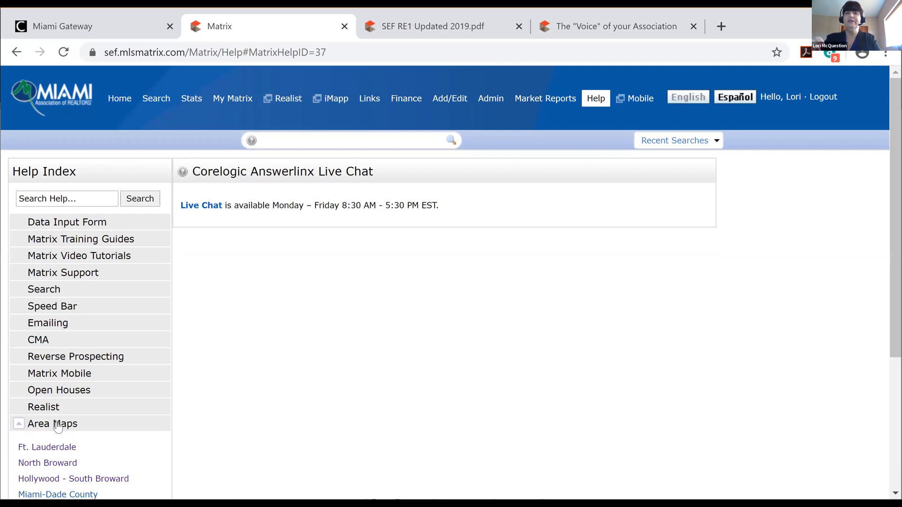
pyautogui.click(59, 448)
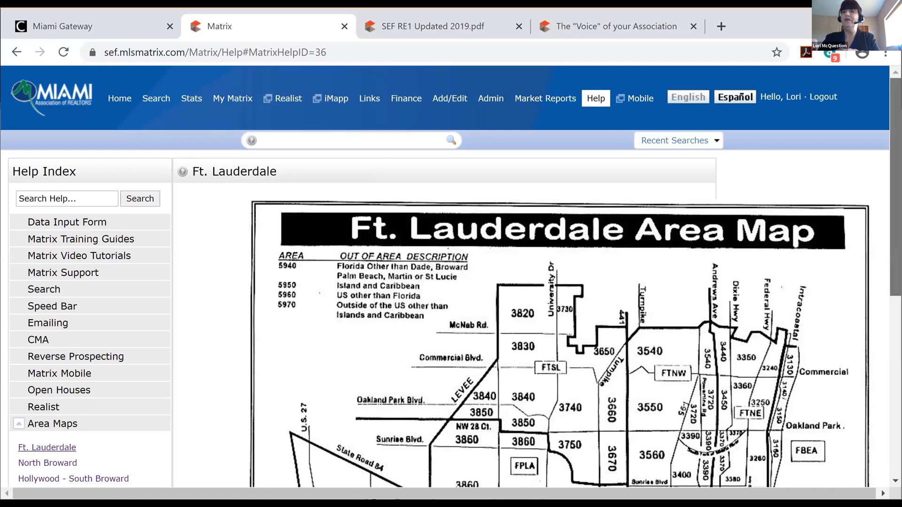
# Scroll the Ft. Lauderdale Area Map to view zones such as FTSL, FPLA and FWES
pyautogui.moveTo(894, 263); pyautogui.dragTo(893, 318)
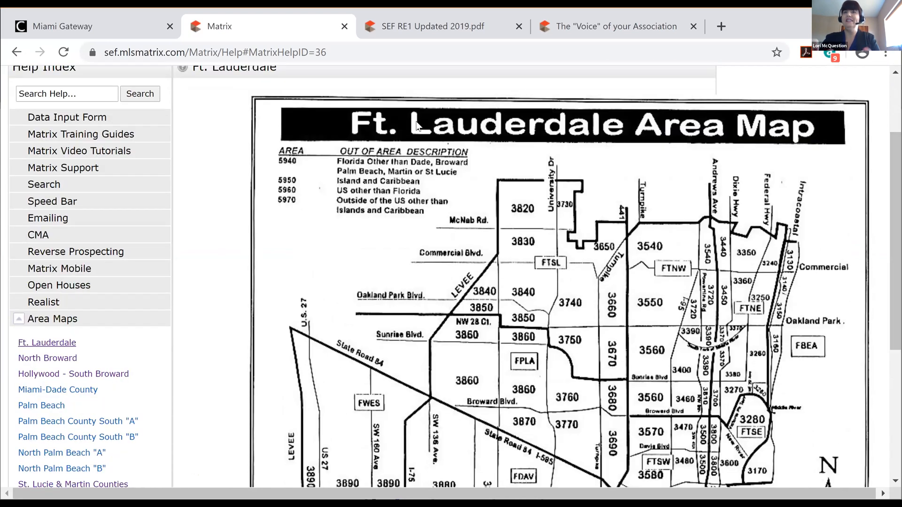
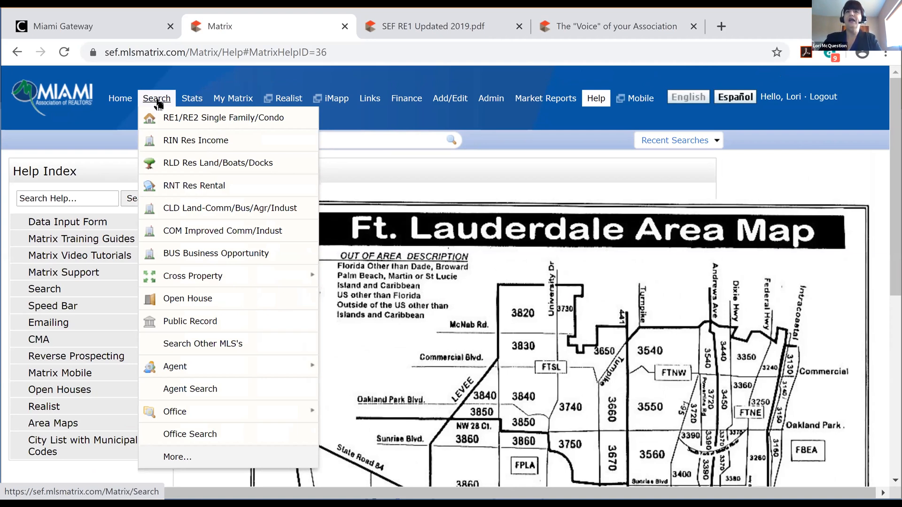
# Load the RIN Res Income search form, then switch to the RNT Res Rental search form
pyautogui.moveTo(149, 104)
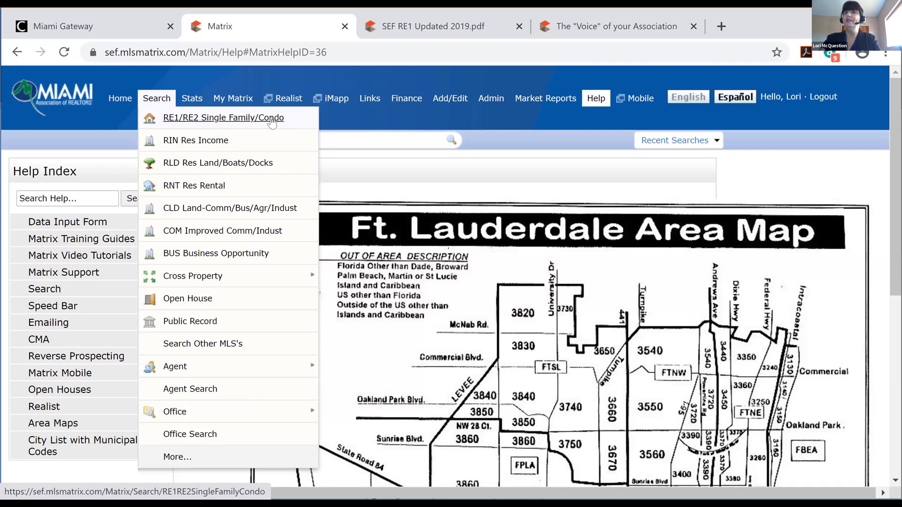
pyautogui.click(176, 143)
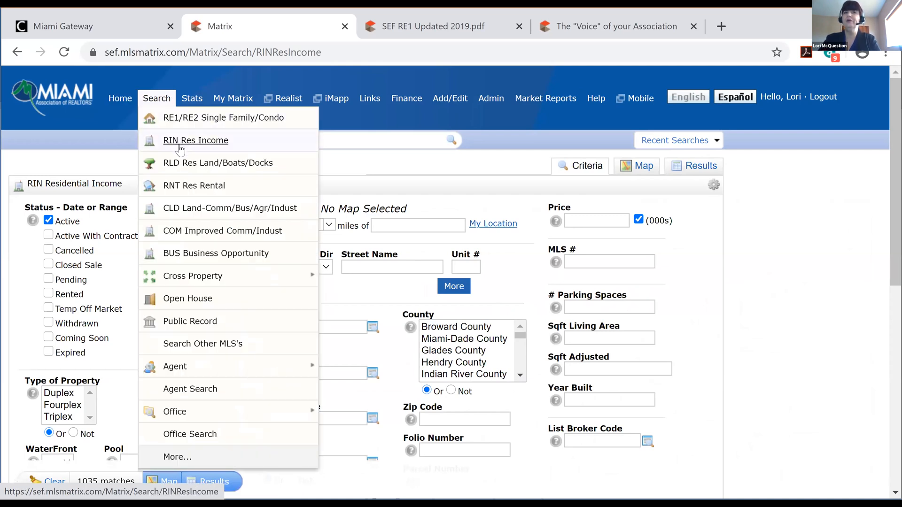
pyautogui.click(174, 187)
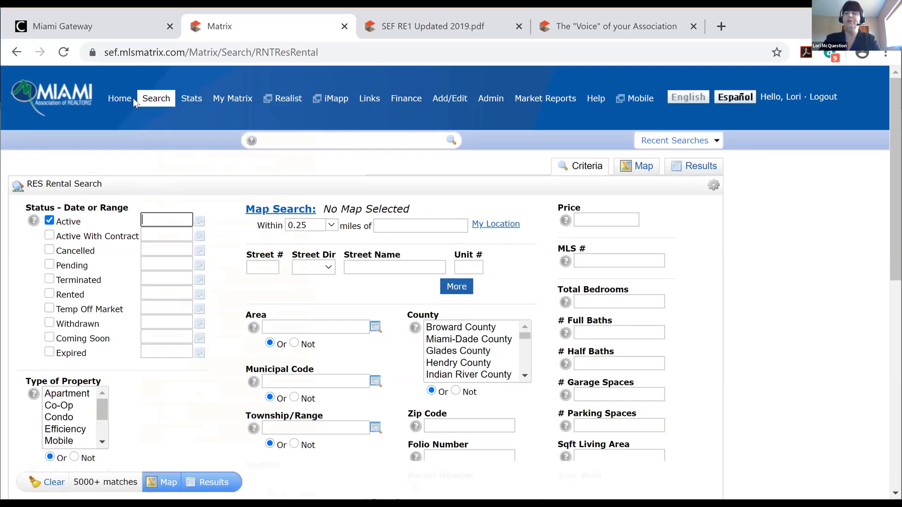
pyautogui.click(159, 103)
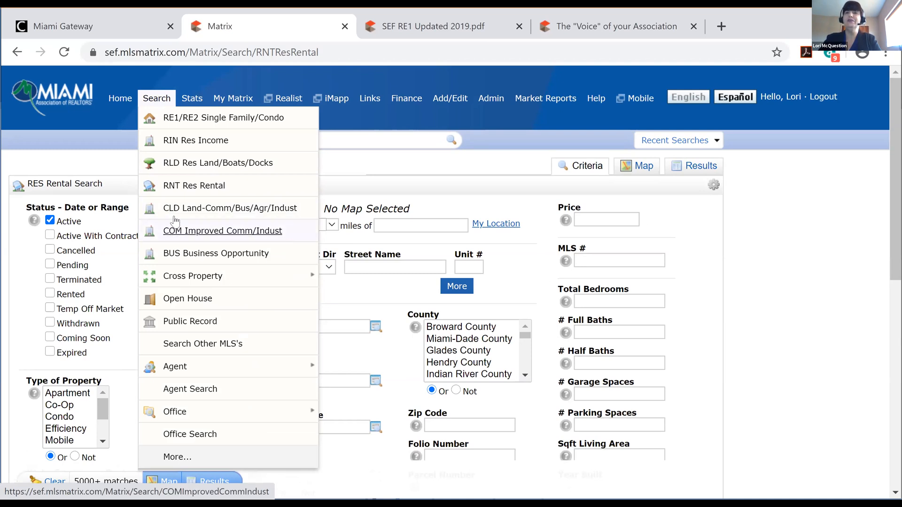
# Search BUS Business Opportunity with Type of Business 'salon' and show the 3 results
pyautogui.click(174, 258)
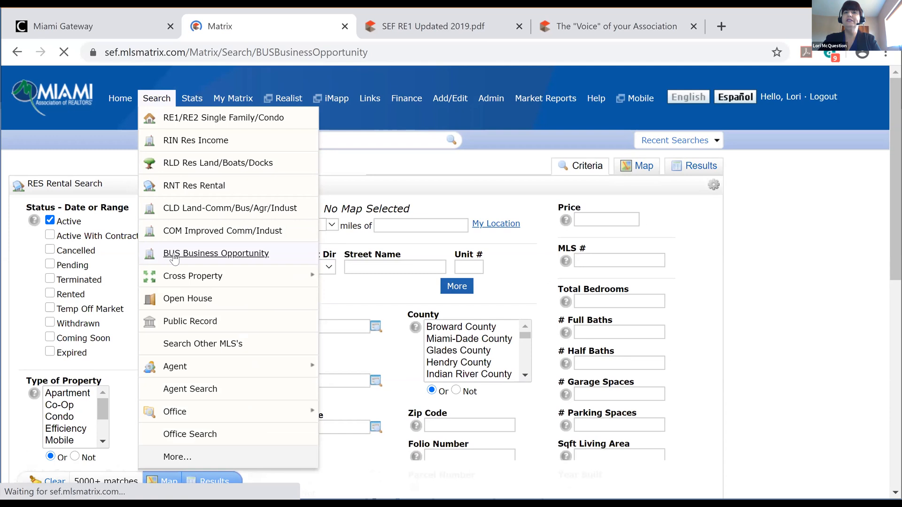
pyautogui.click(103, 393)
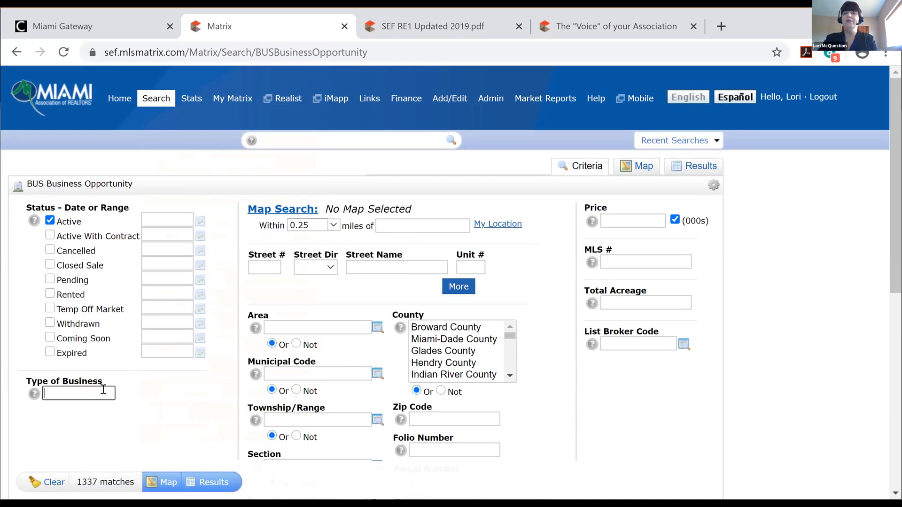
pyautogui.write('salo')
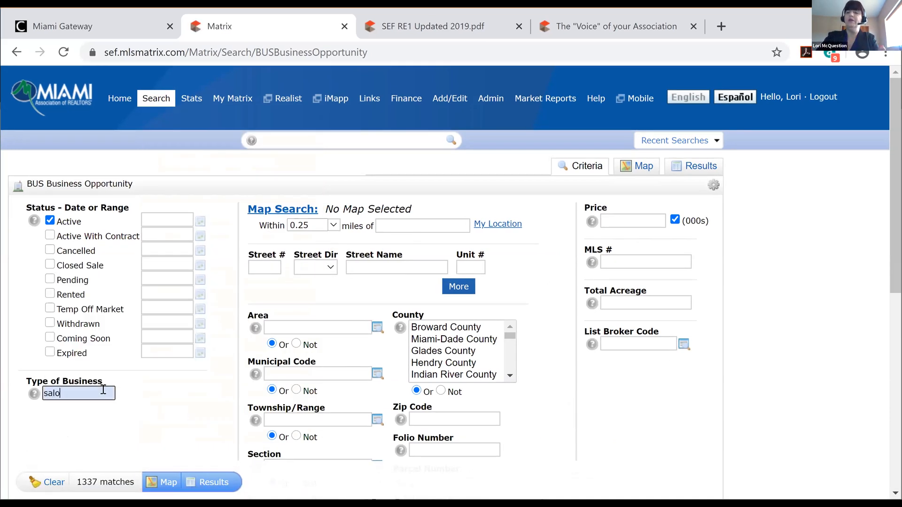
pyautogui.write('n')
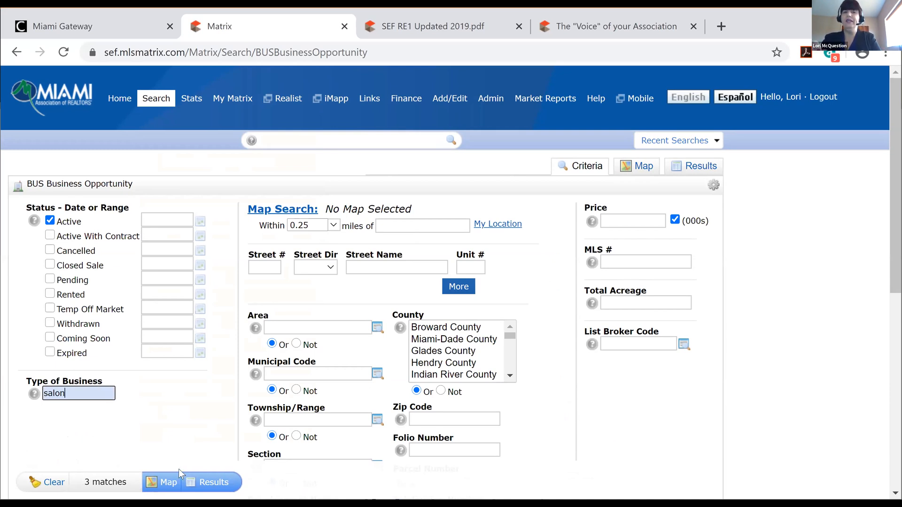
pyautogui.click(215, 480)
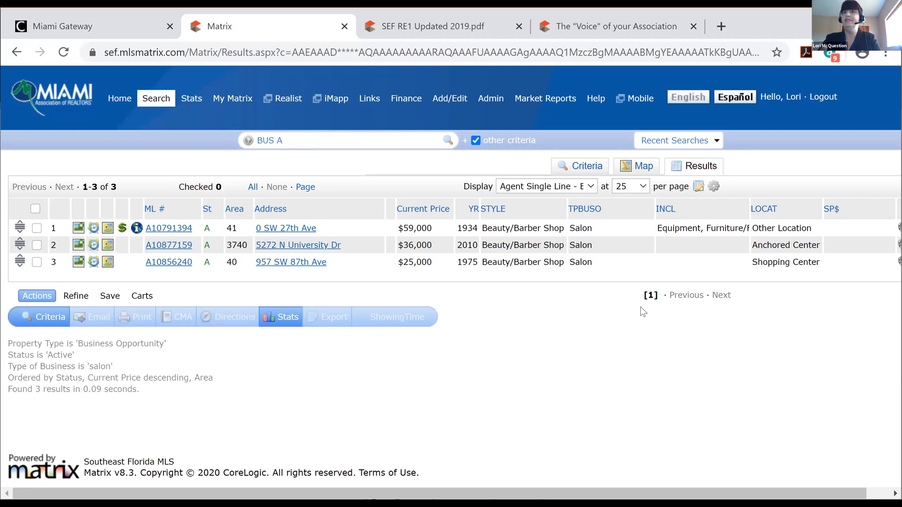
# View the salon listings on the Map tab, then return to the Criteria tab
pyautogui.click(644, 168)
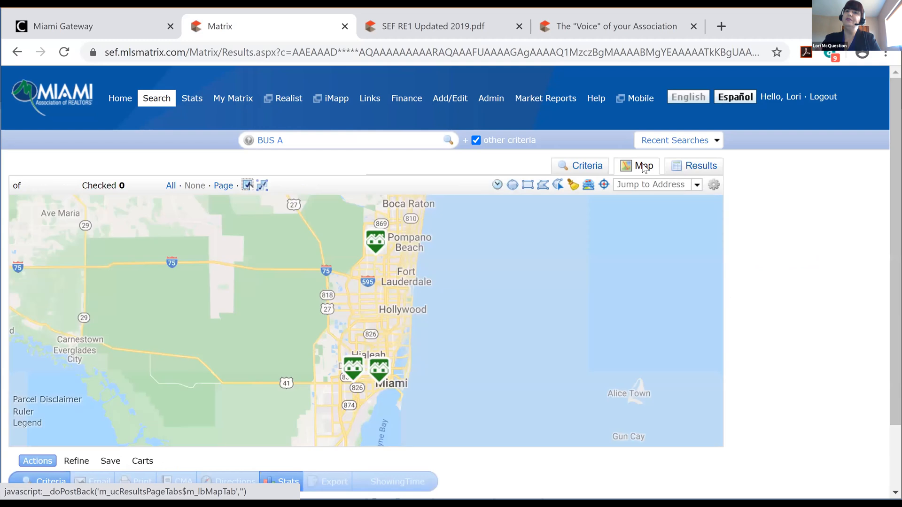
pyautogui.moveTo(377, 245)
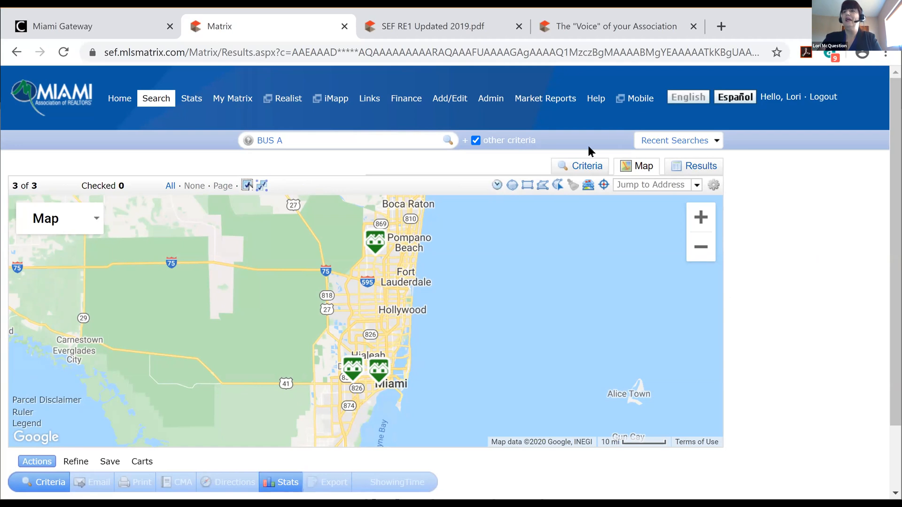
pyautogui.click(587, 167)
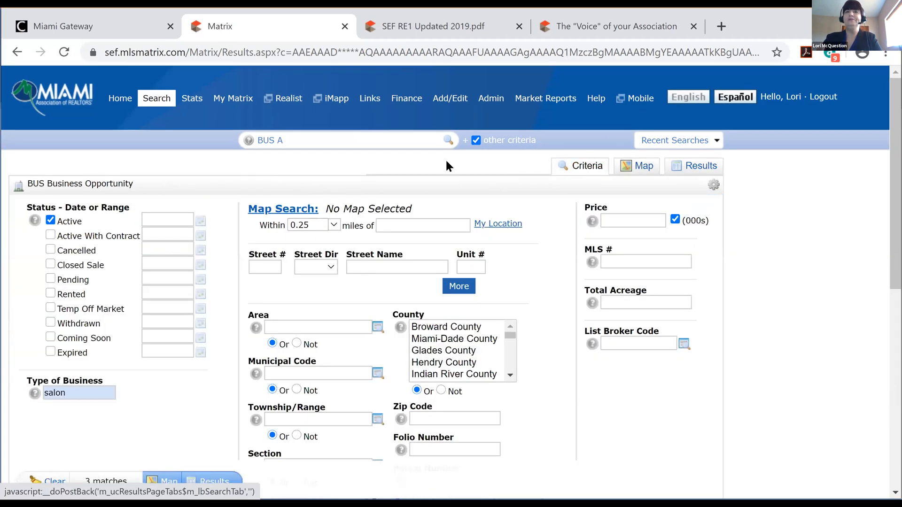
# In Agent Search, enter the agent's last and first name and list the 2 matching agents
pyautogui.moveTo(152, 98)
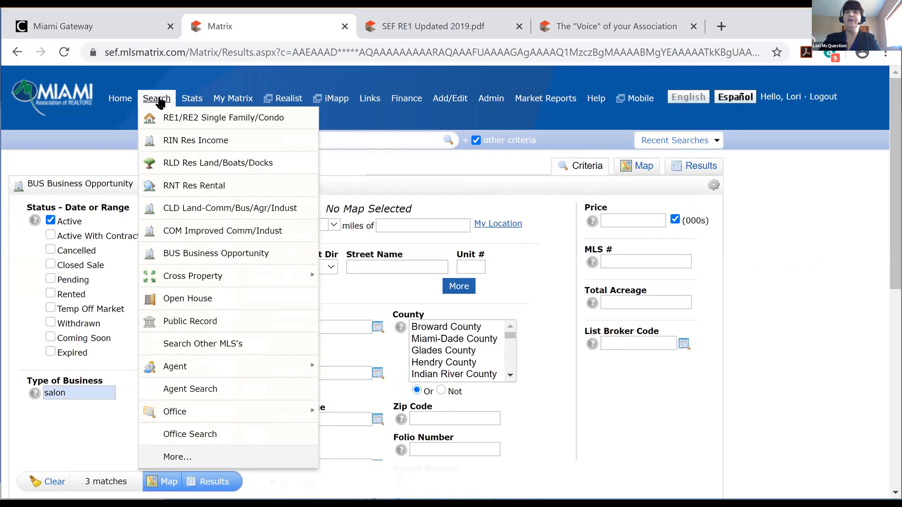
pyautogui.moveTo(187, 280)
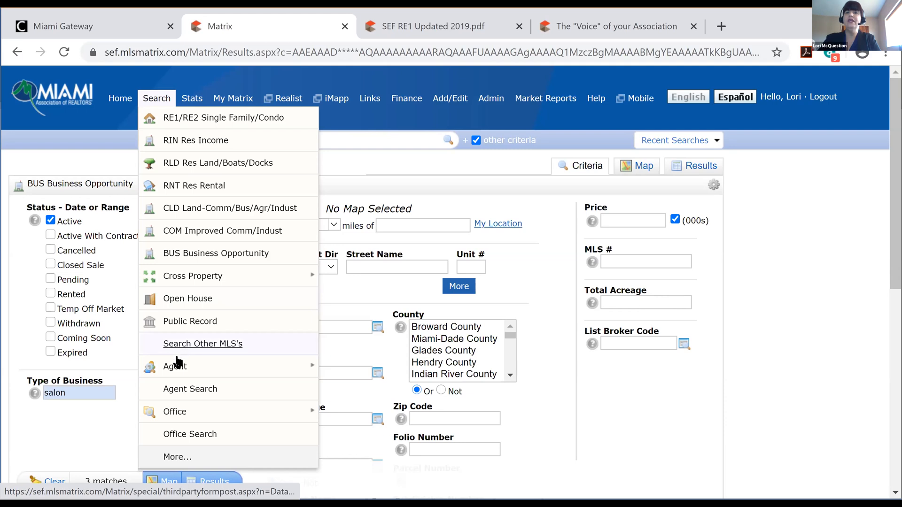
pyautogui.moveTo(182, 369)
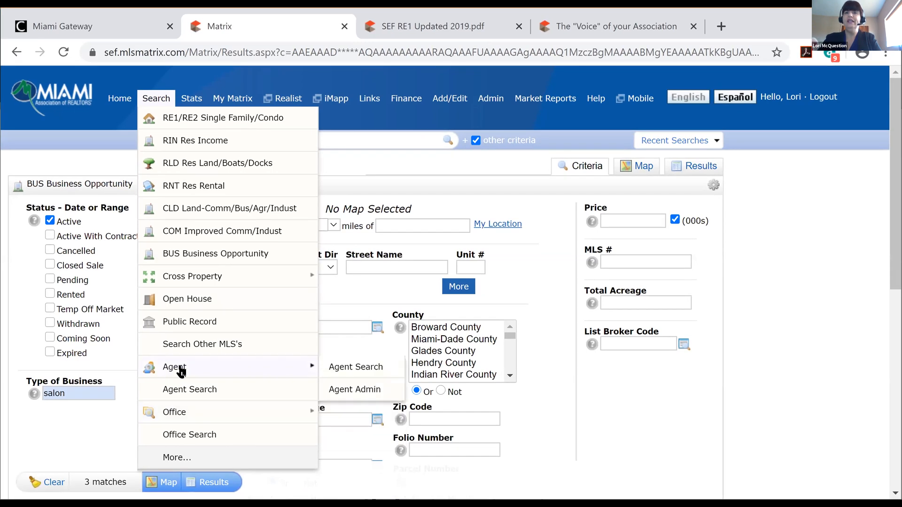
pyautogui.click(366, 369)
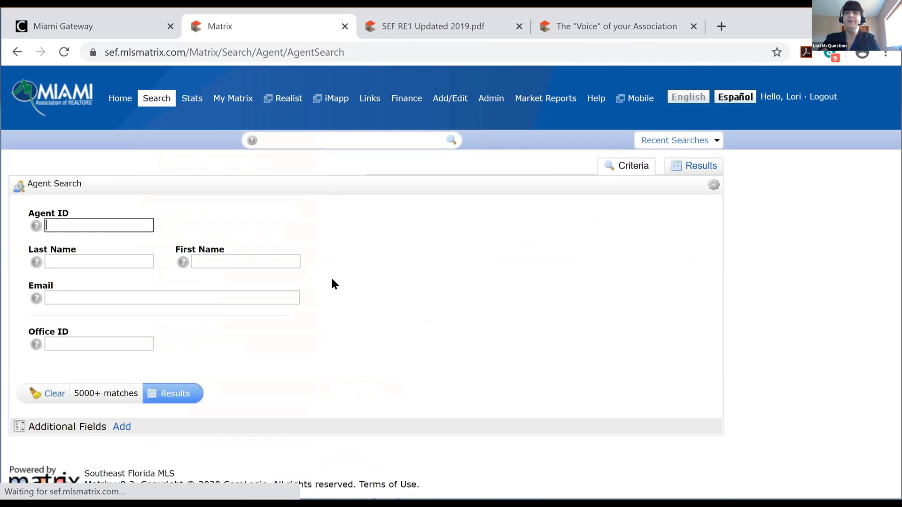
pyautogui.click(124, 262)
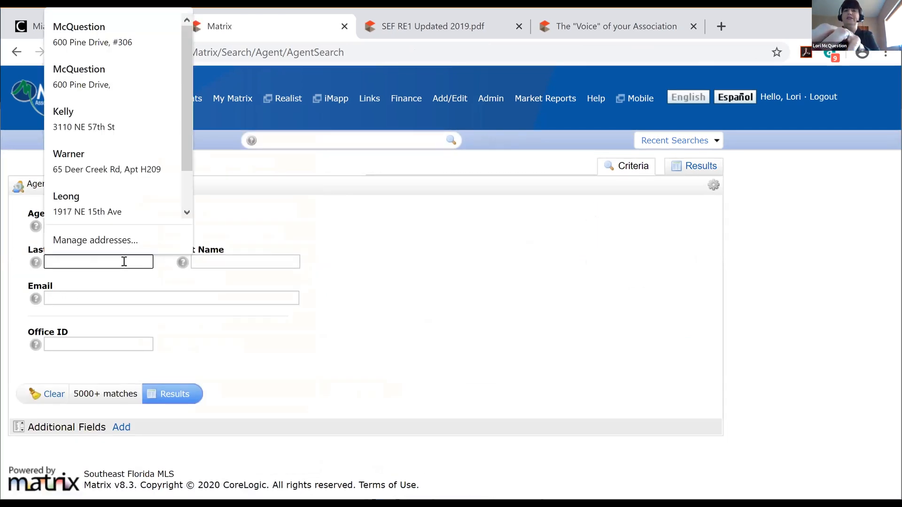
pyautogui.press('Tab')
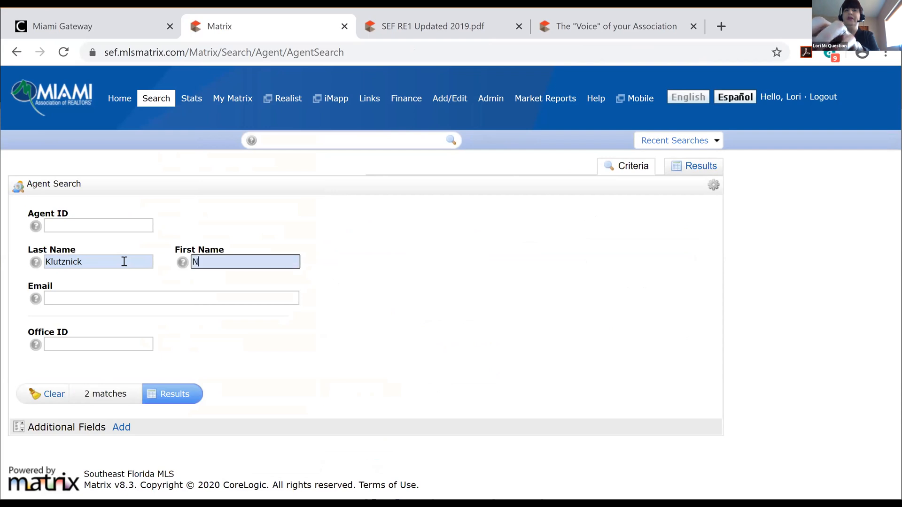
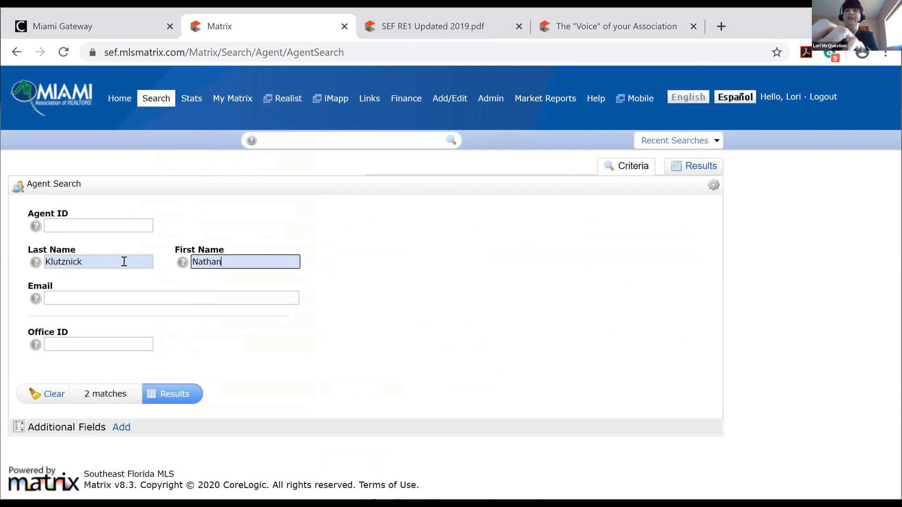
pyautogui.click(170, 396)
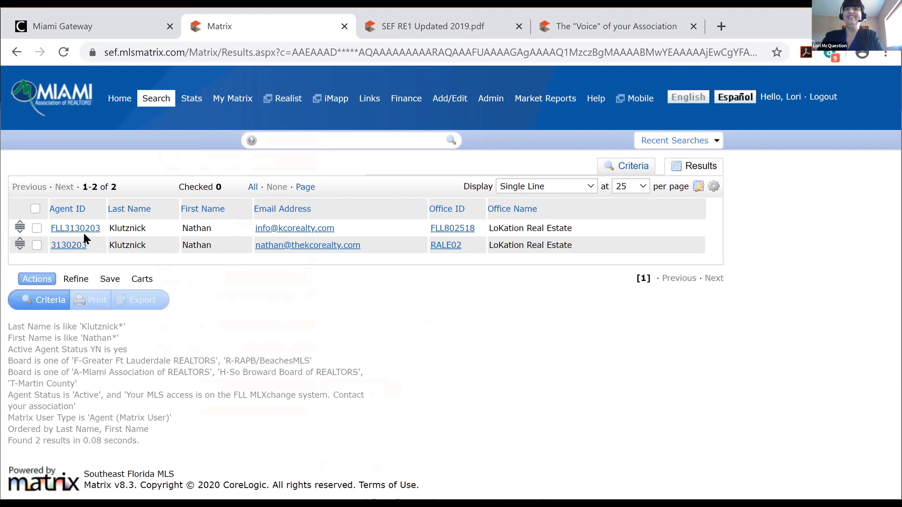
# Open the Full display of the second matching agent's record
pyautogui.click(69, 245)
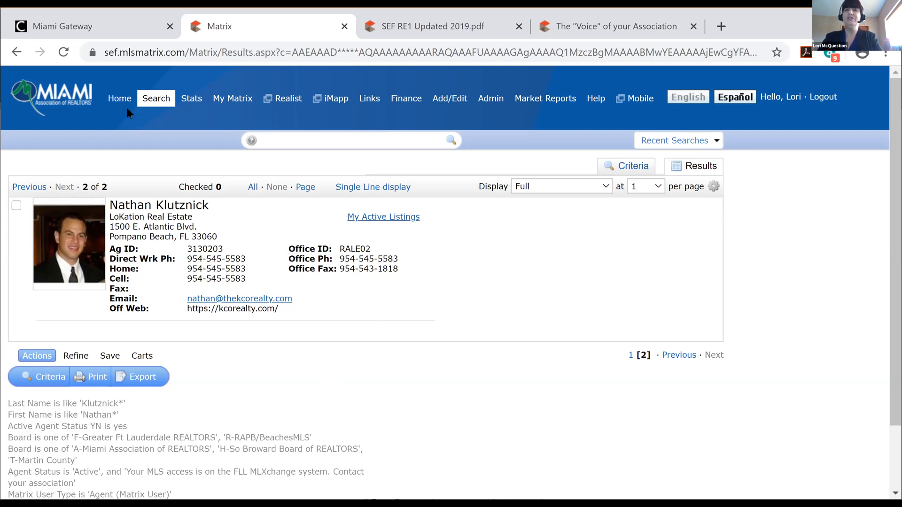
pyautogui.click(155, 100)
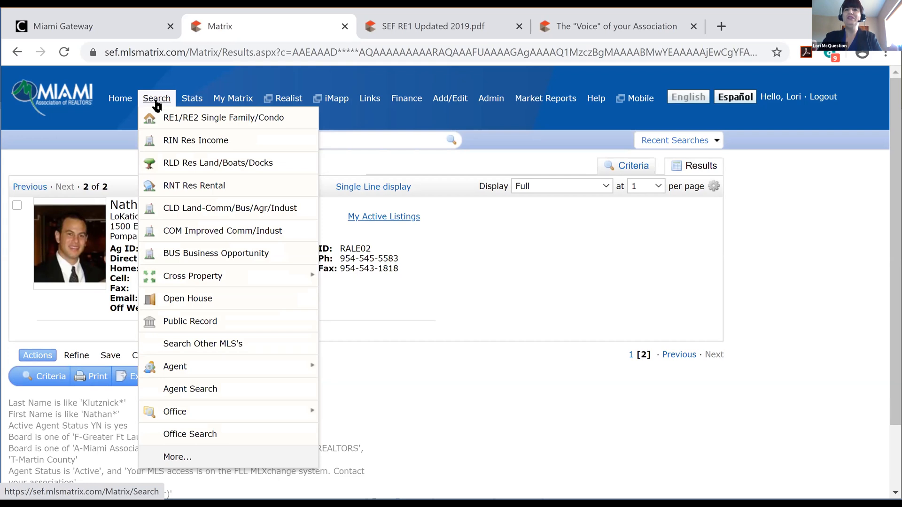
# Open the RE1/RE2 Single Family/Condo form, check Additional Fields Add/Remove, then go back
pyautogui.click(175, 120)
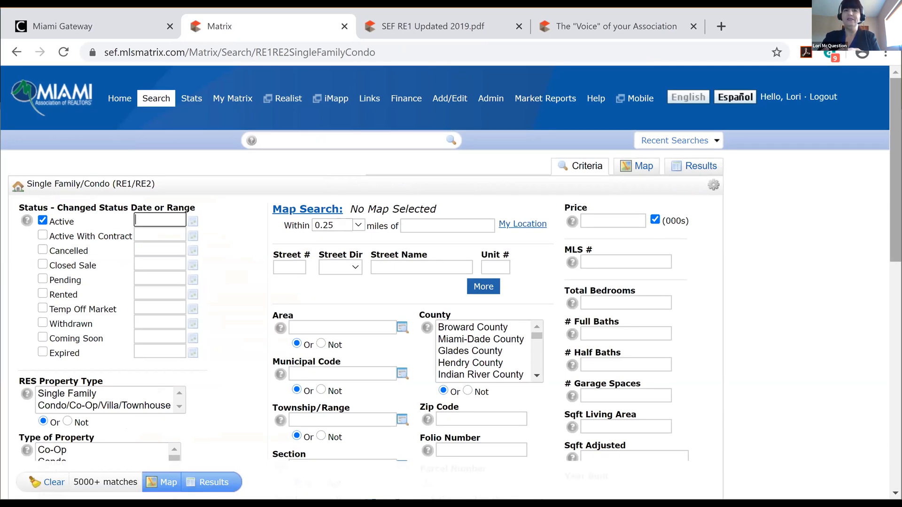
pyautogui.scroll(-5, 451, 263)
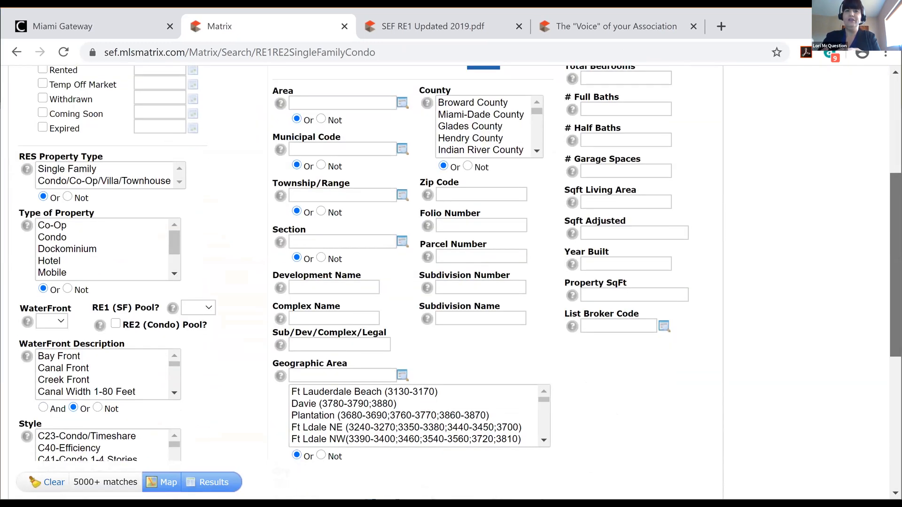
pyautogui.scroll(-6, 353, 394)
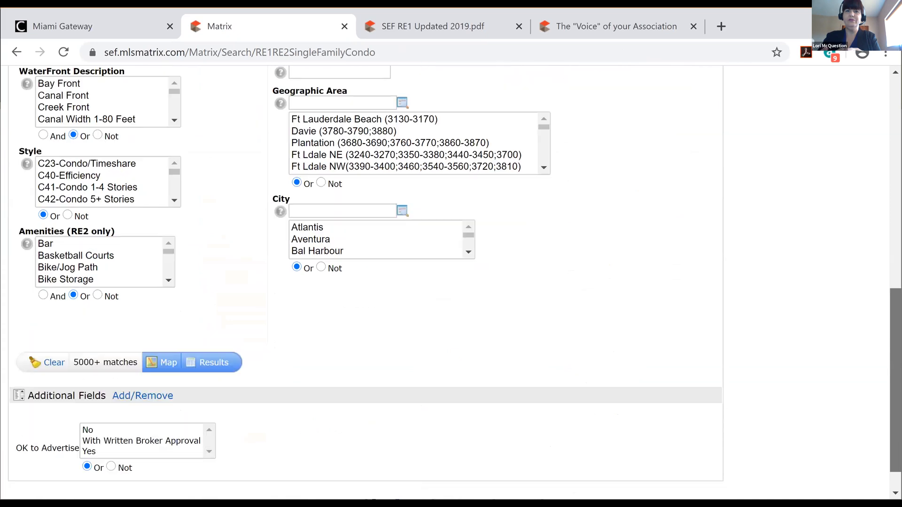
pyautogui.click(155, 395)
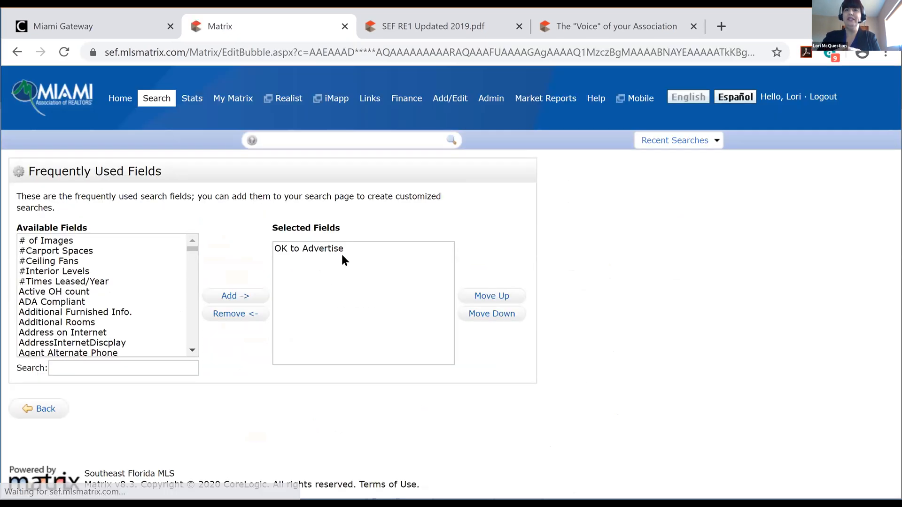
pyautogui.click(45, 410)
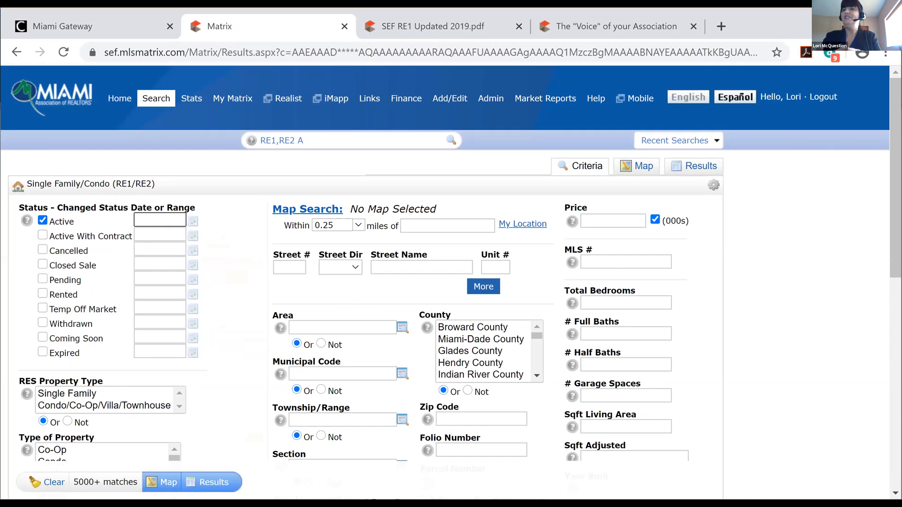
# Search Coming Soon (not Active) listings in Broward County and show the 5 results
pyautogui.scroll(-1, 451, 263)
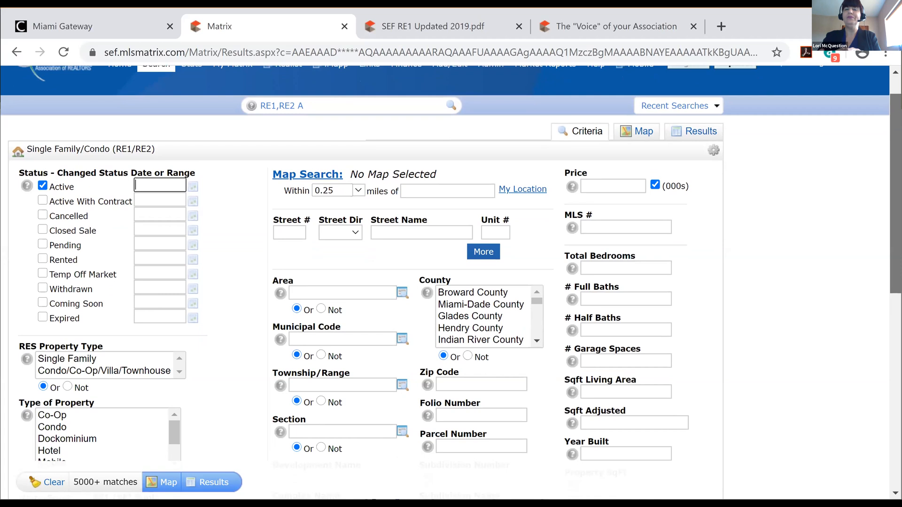
pyautogui.scroll(-1, 451, 282)
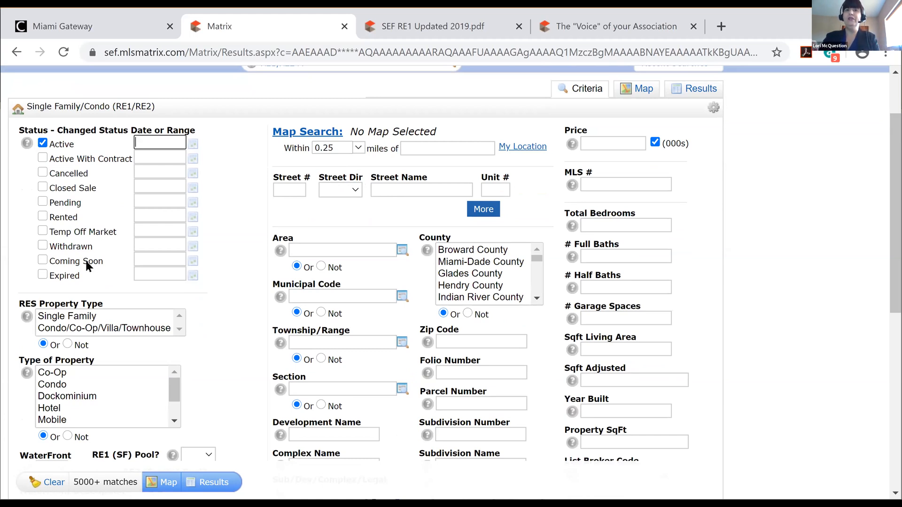
pyautogui.click(42, 260)
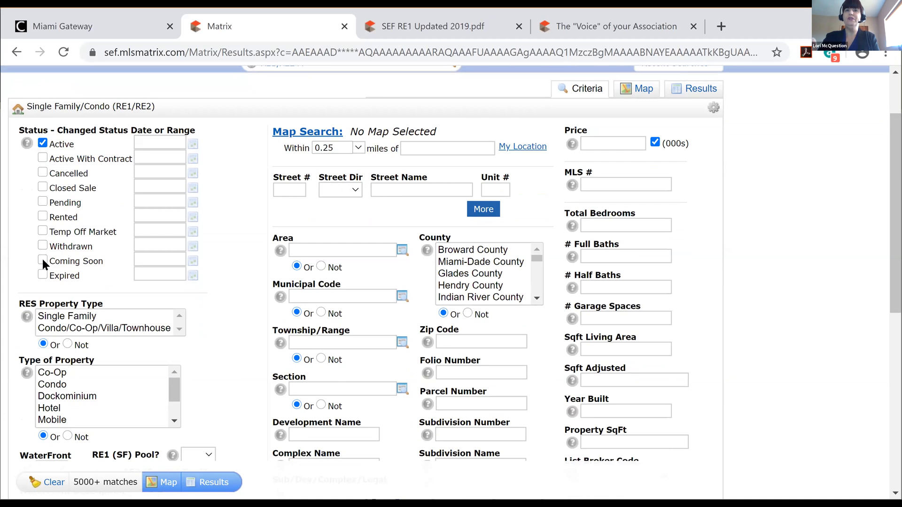
pyautogui.click(42, 259)
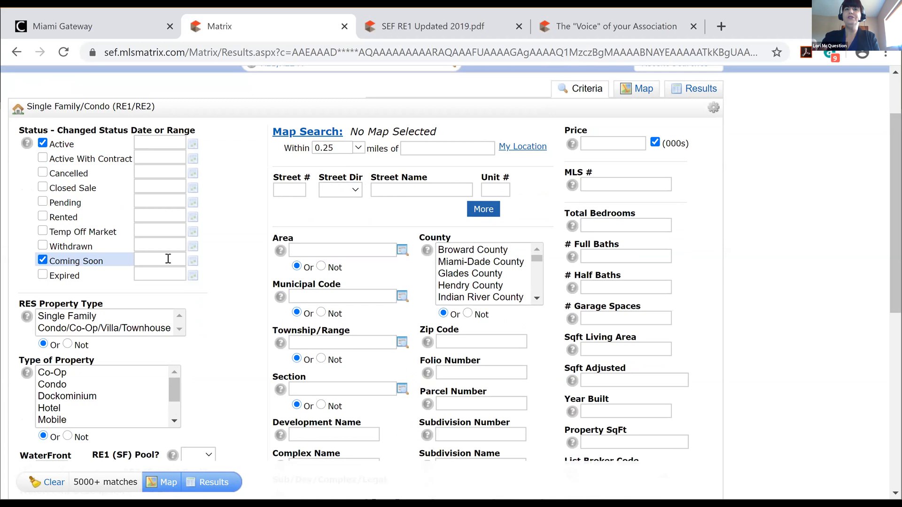
pyautogui.click(491, 251)
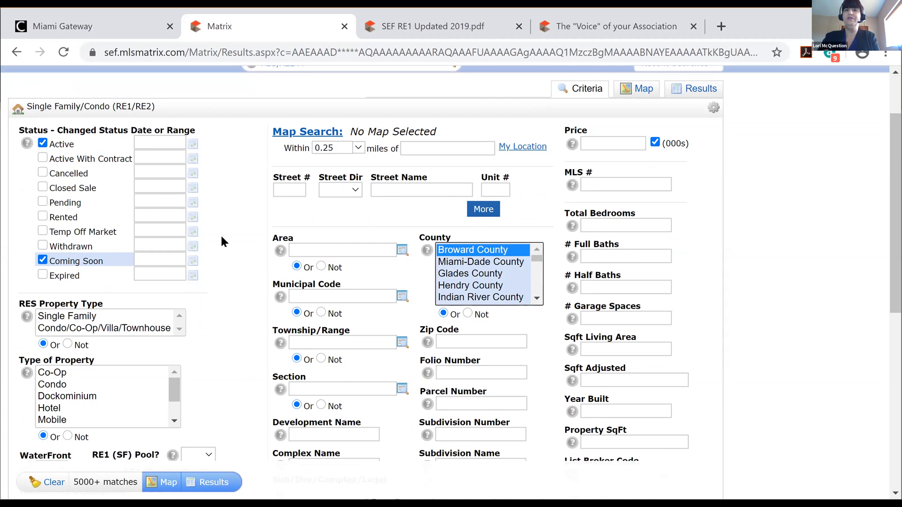
pyautogui.click(43, 143)
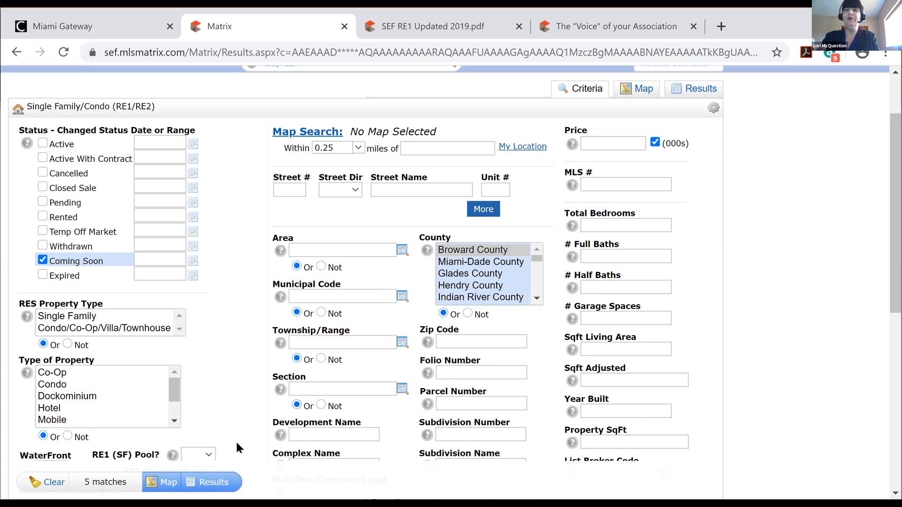
pyautogui.click(213, 481)
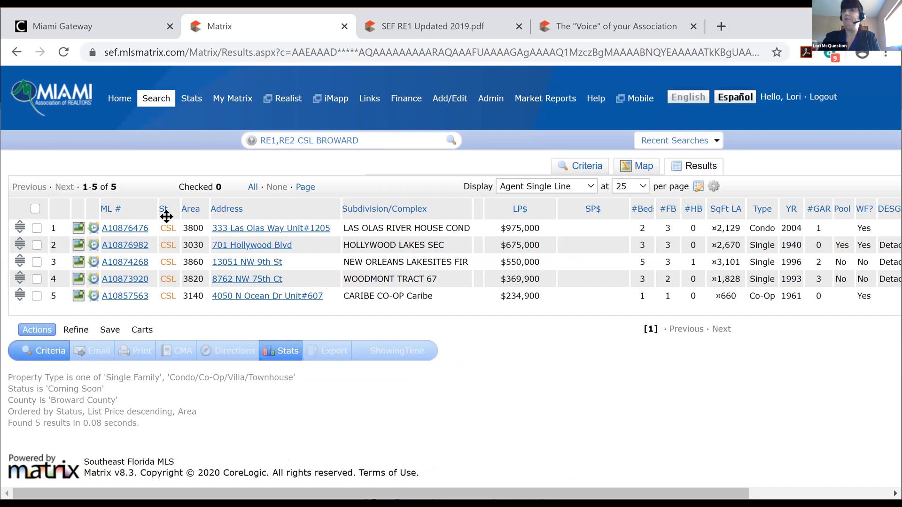
# Back on the criteria, uncheck Coming Soon and scroll down through the search form
pyautogui.click(588, 166)
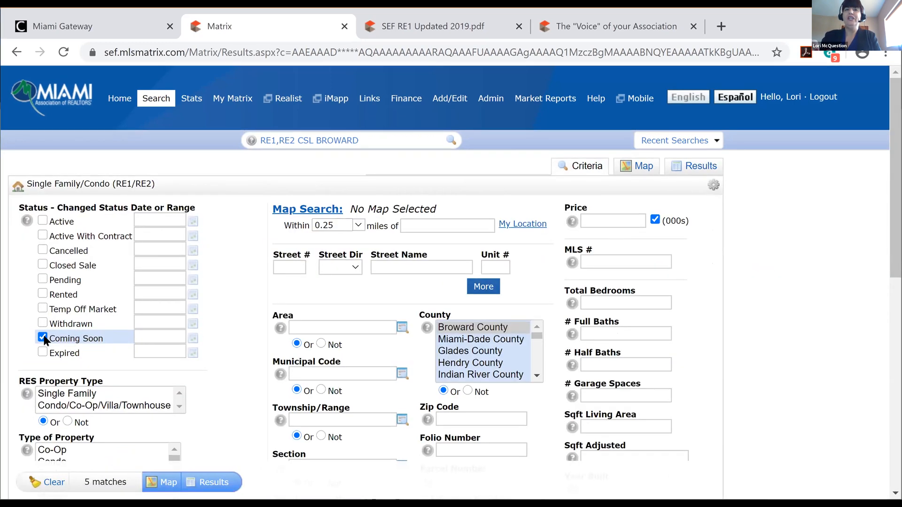
pyautogui.click(43, 337)
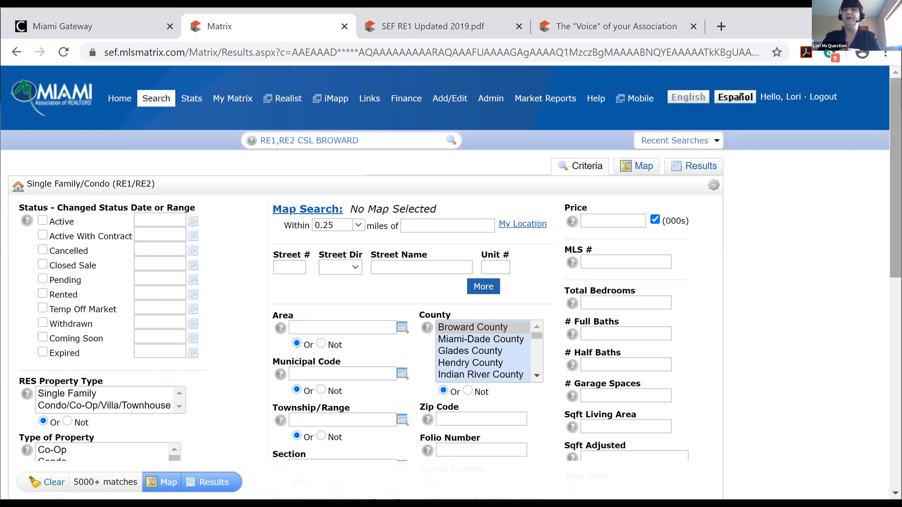
pyautogui.scroll(-1, 451, 263)
pyautogui.scroll(-2, 451, 263)
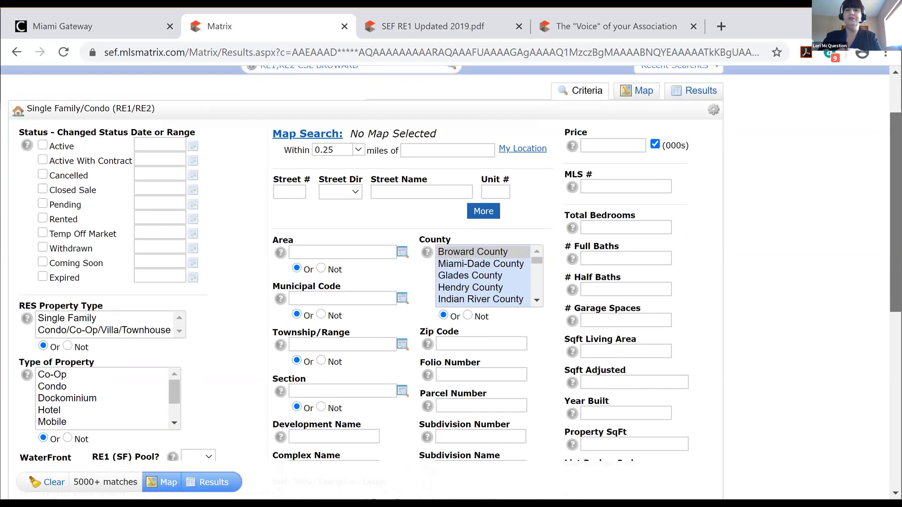
pyautogui.scroll(-2, 235, 357)
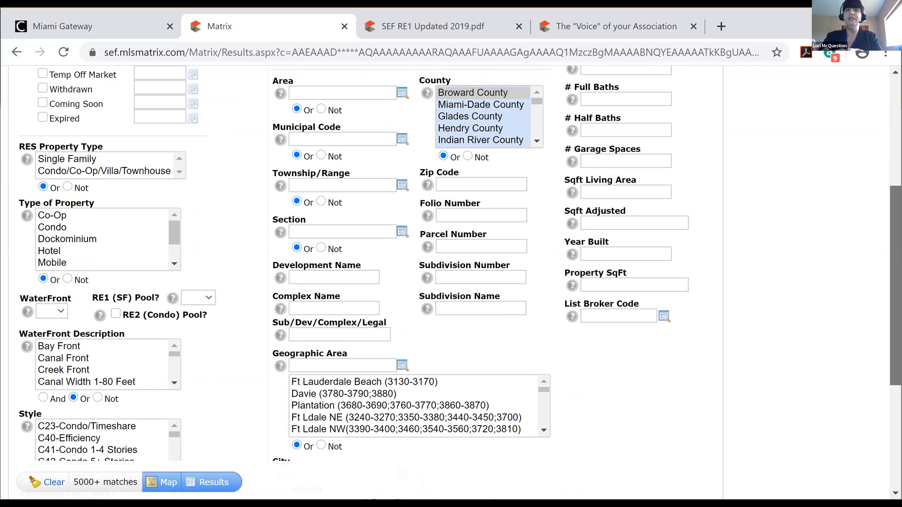
pyautogui.scroll(-3, 450, 263)
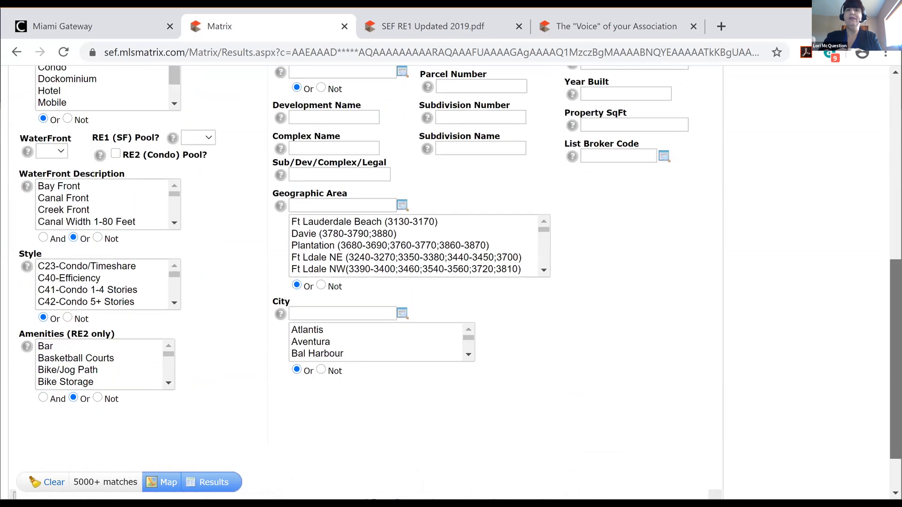
pyautogui.scroll(-1, 450, 282)
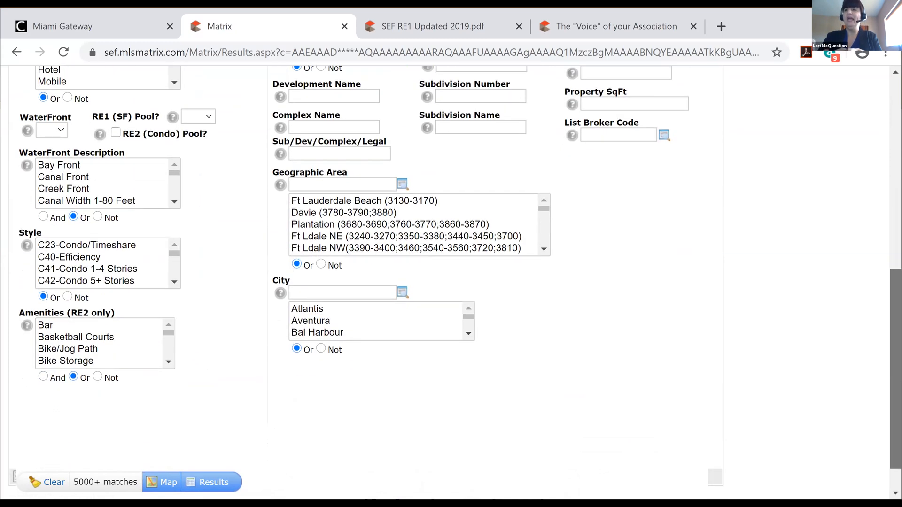
pyautogui.scroll(-1, 450, 282)
pyautogui.scroll(1, 450, 281)
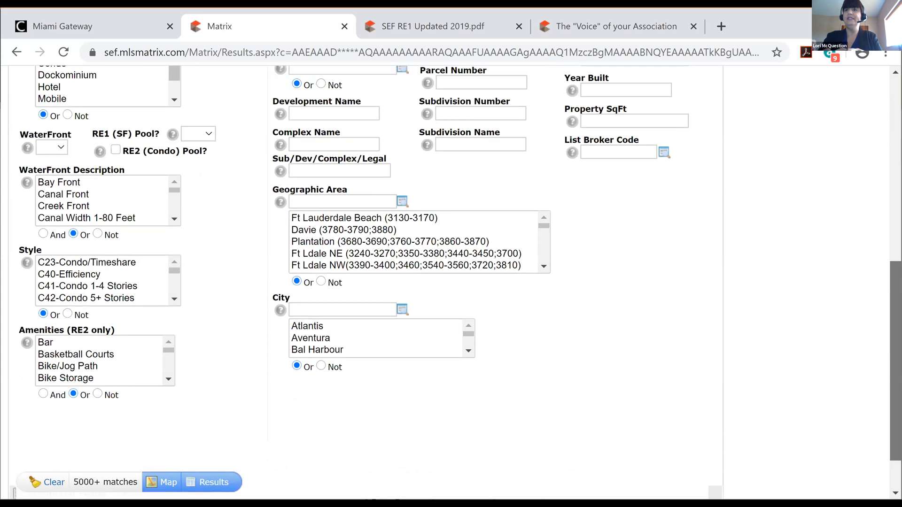
pyautogui.scroll(5, 451, 281)
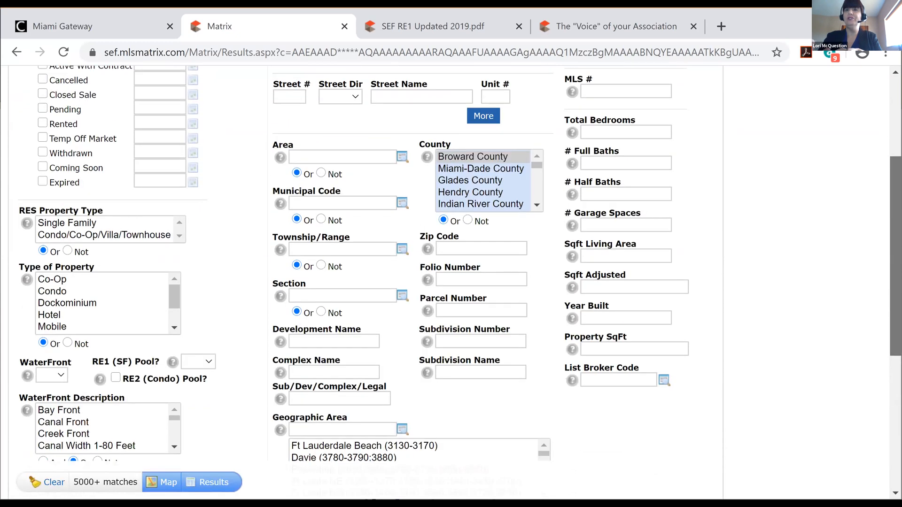
pyautogui.scroll(2, 543, 248)
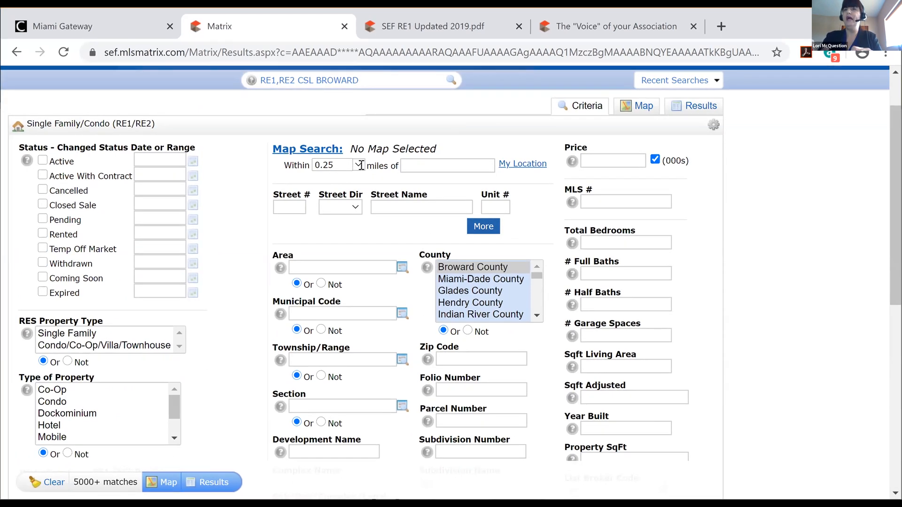
pyautogui.click(520, 167)
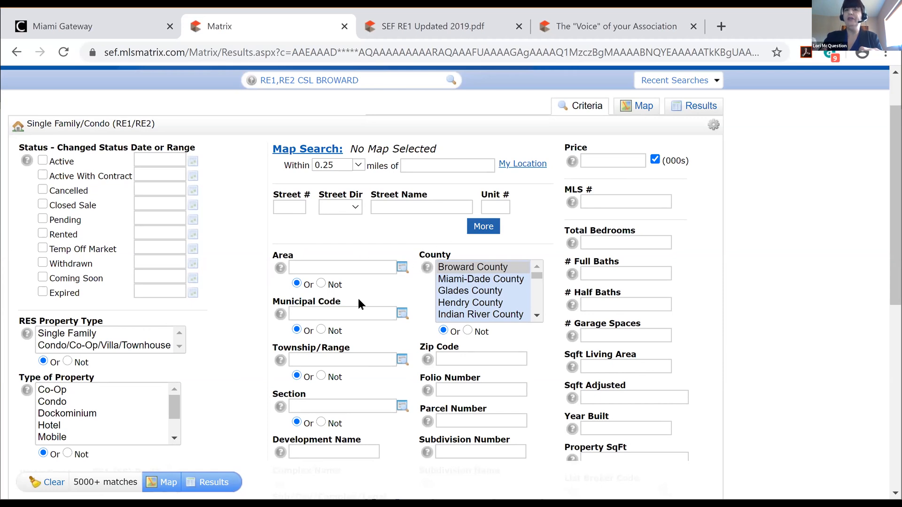
pyautogui.moveTo(457, 351)
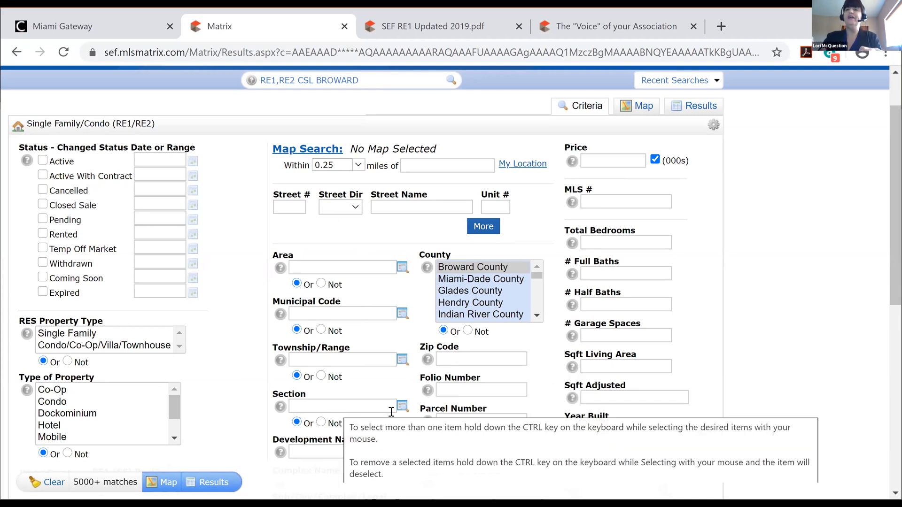
pyautogui.moveTo(457, 387)
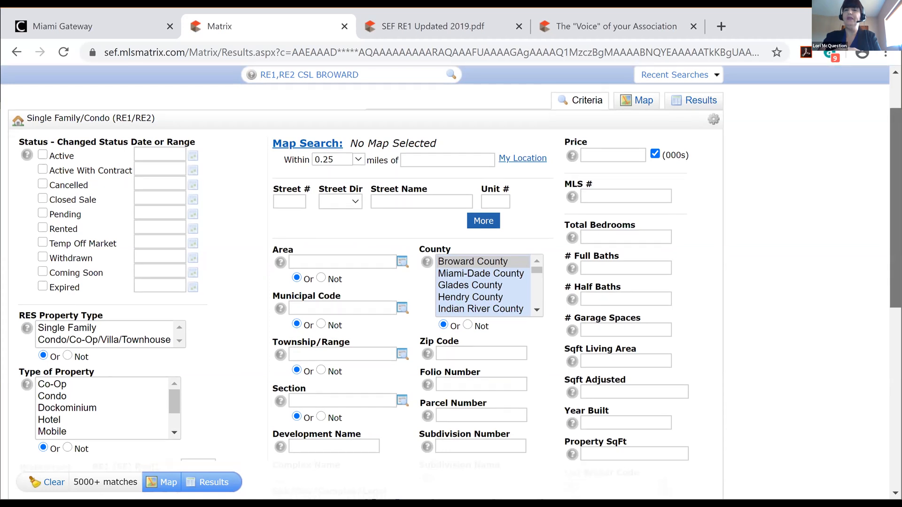
pyautogui.scroll(-3, 894, 206)
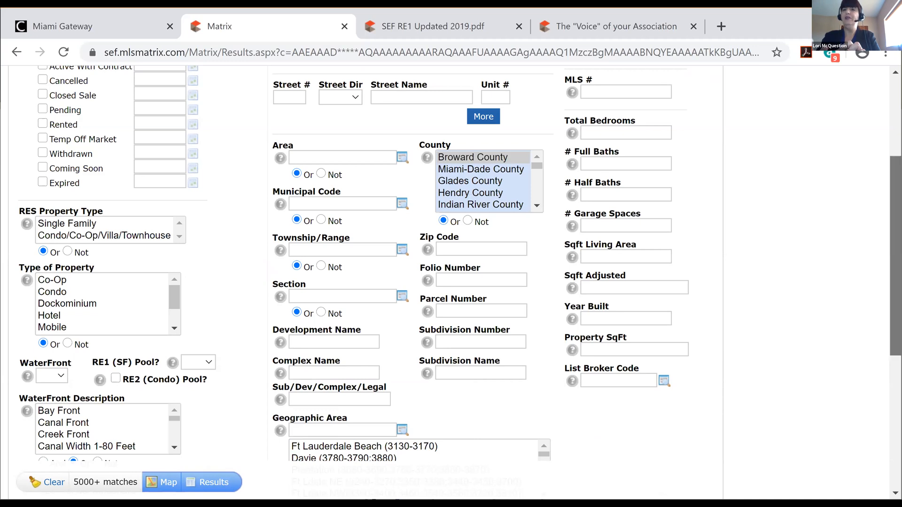
pyautogui.scroll(-1, 896, 256)
pyautogui.scroll(-1, 895, 256)
pyautogui.scroll(-2, 451, 263)
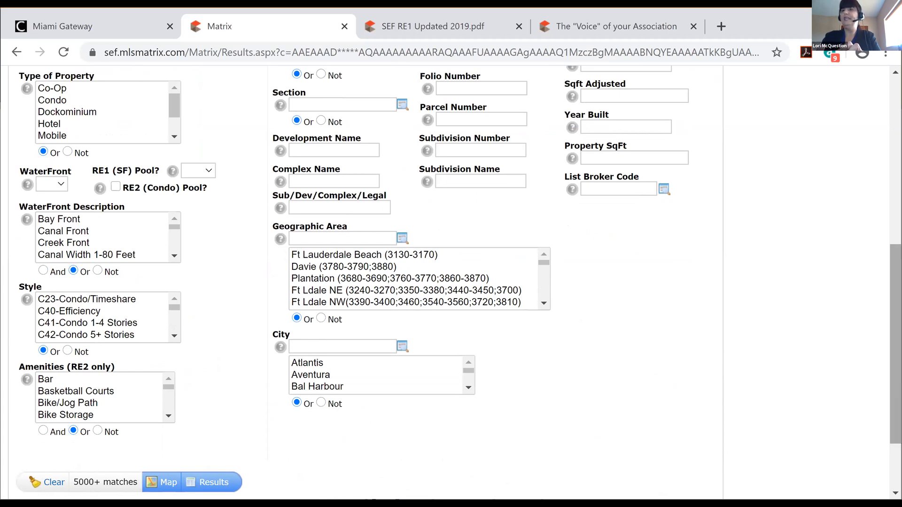
pyautogui.scroll(3, 451, 263)
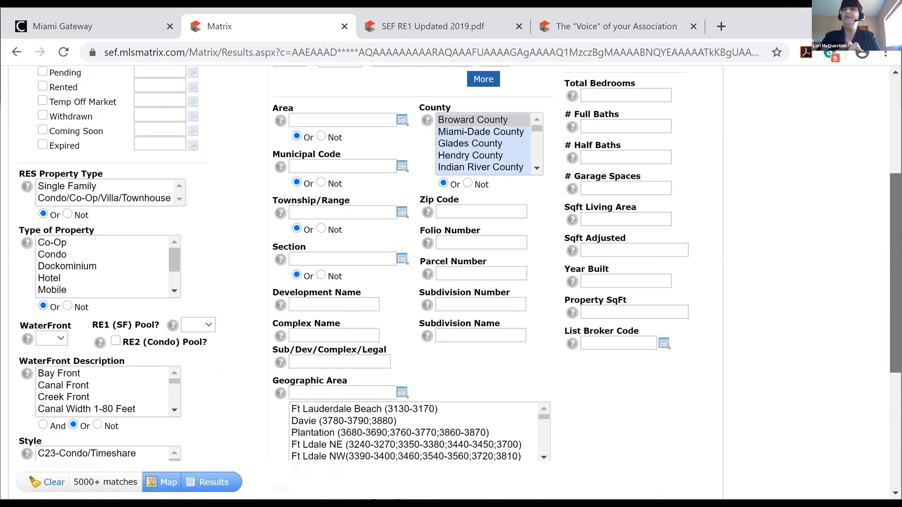
pyautogui.scroll(4, 450, 263)
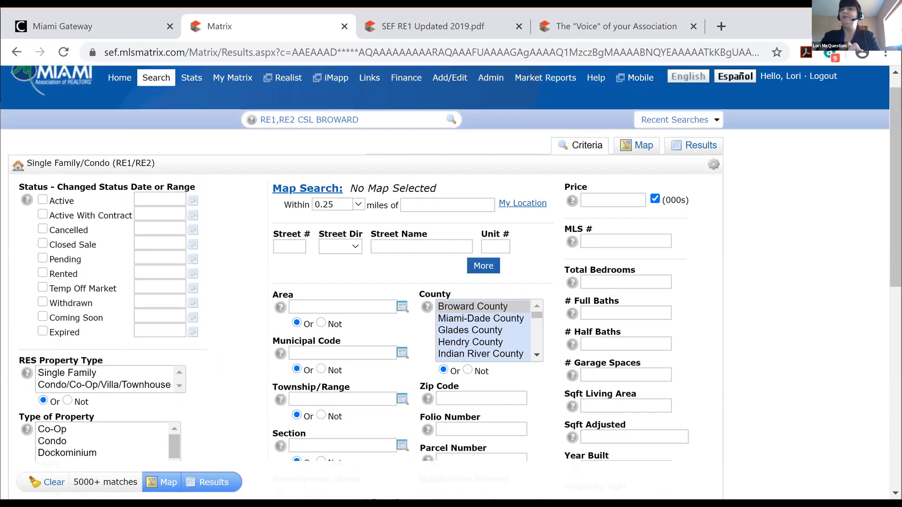
pyautogui.click(598, 200)
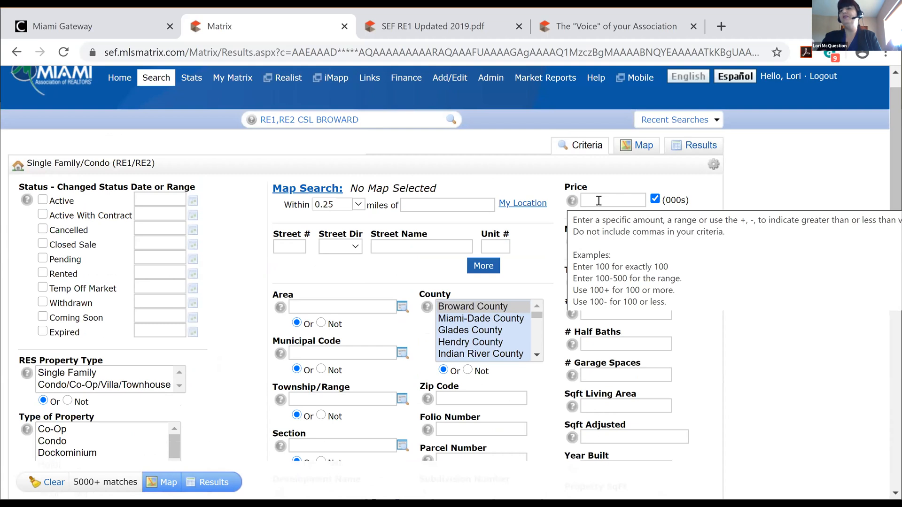
pyautogui.click(609, 199)
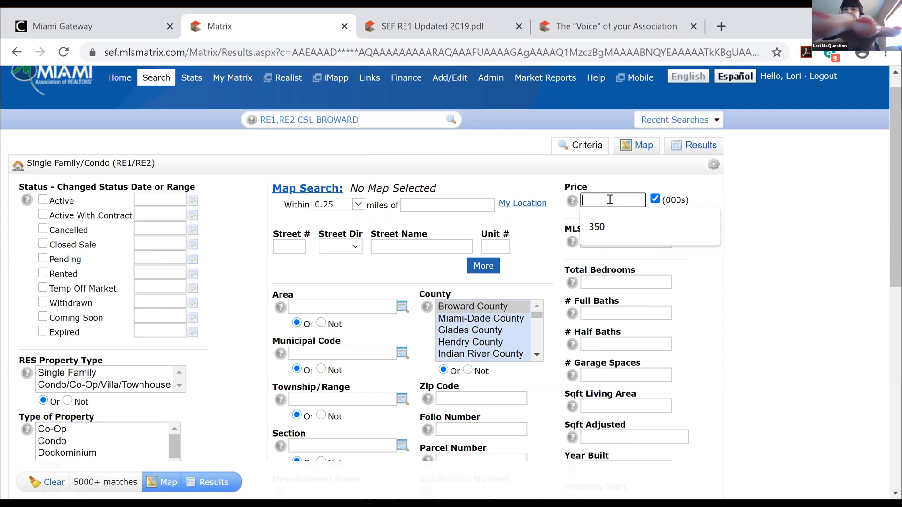
pyautogui.press('Down')
pyautogui.press('Return')
pyautogui.write('-')
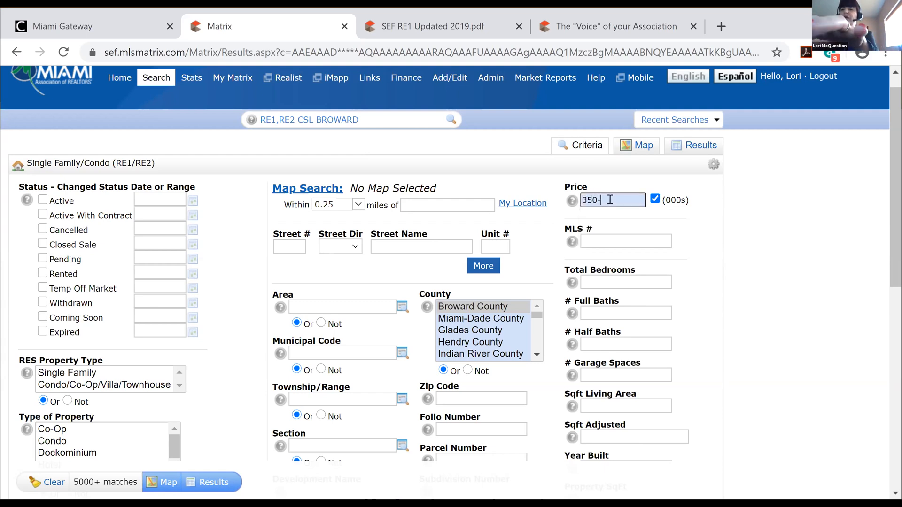
pyautogui.write('400')
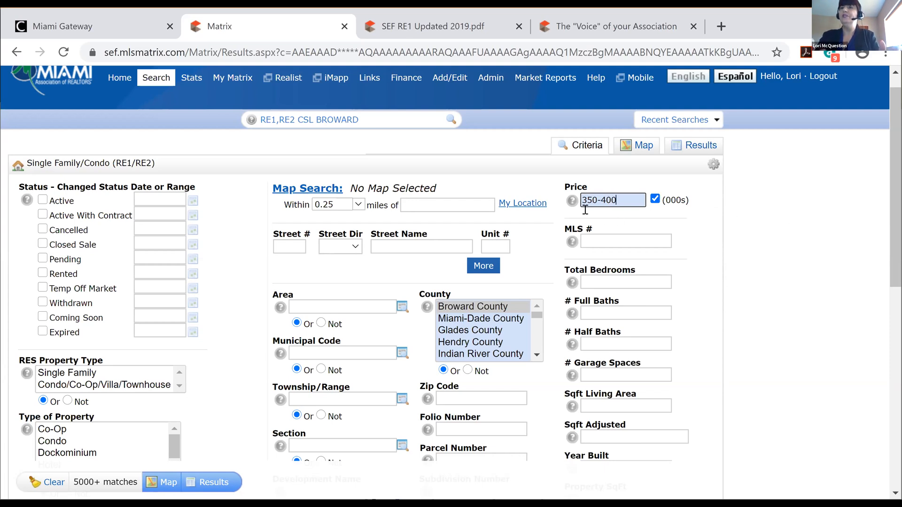
pyautogui.moveTo(637, 201)
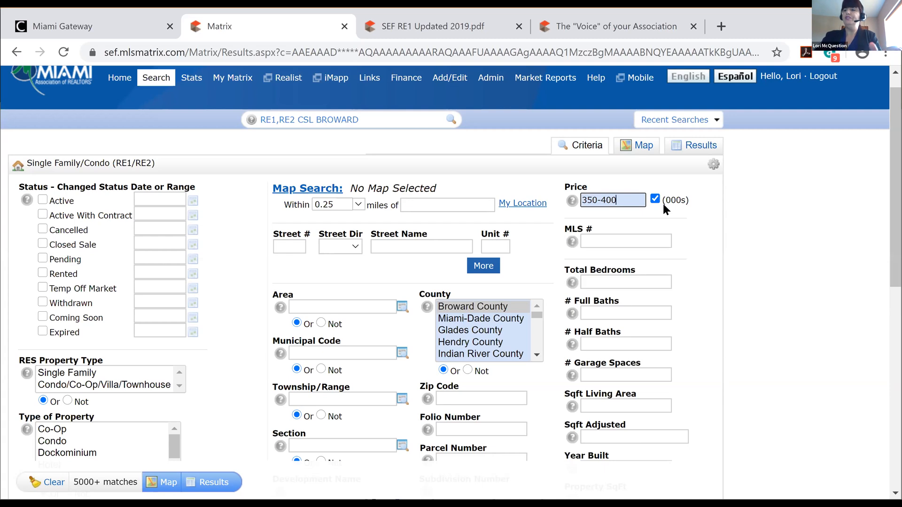
pyautogui.press('BackSpace')
pyautogui.press('BackSpace')
pyautogui.press('BackSpace')
pyautogui.press('BackSpace')
pyautogui.press('BackSpace')
pyautogui.press('BackSpace')
pyautogui.press('BackSpace')
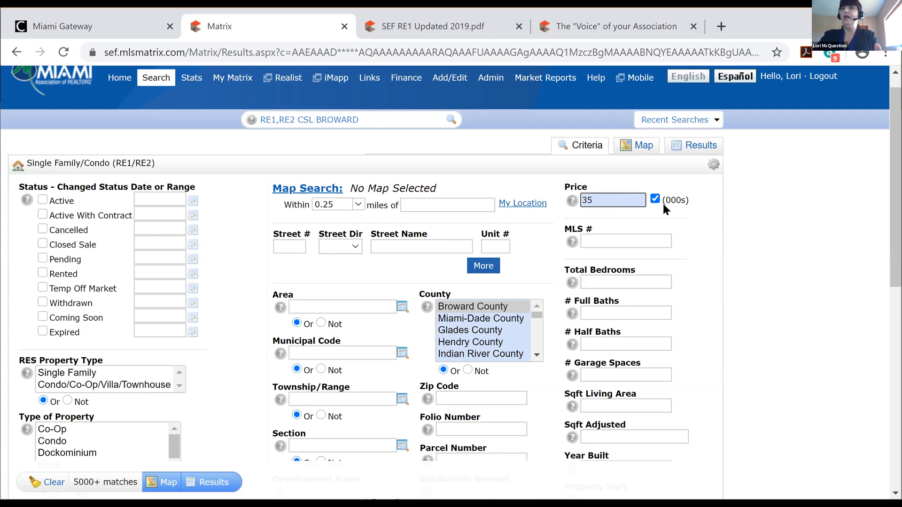
pyautogui.write('400-')
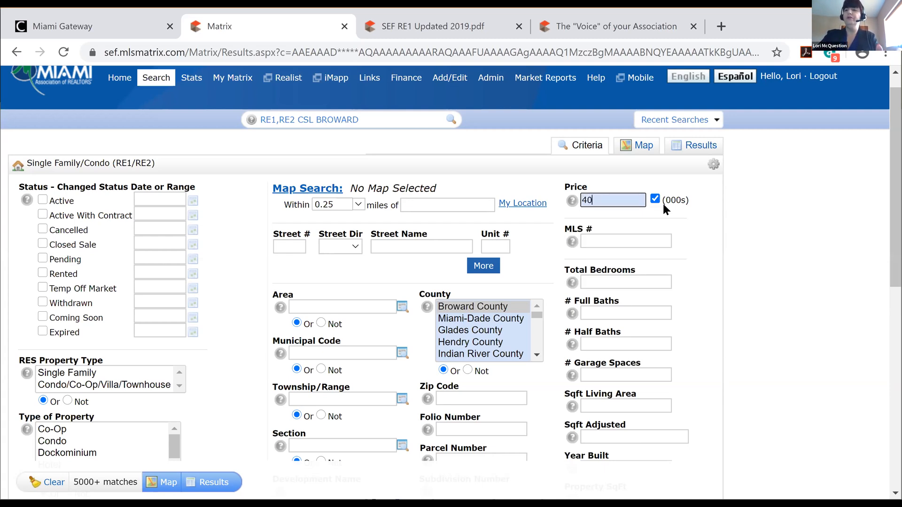
pyautogui.press('BackSpace')
pyautogui.press('BackSpace')
pyautogui.press('BackSpace')
pyautogui.press('BackSpace')
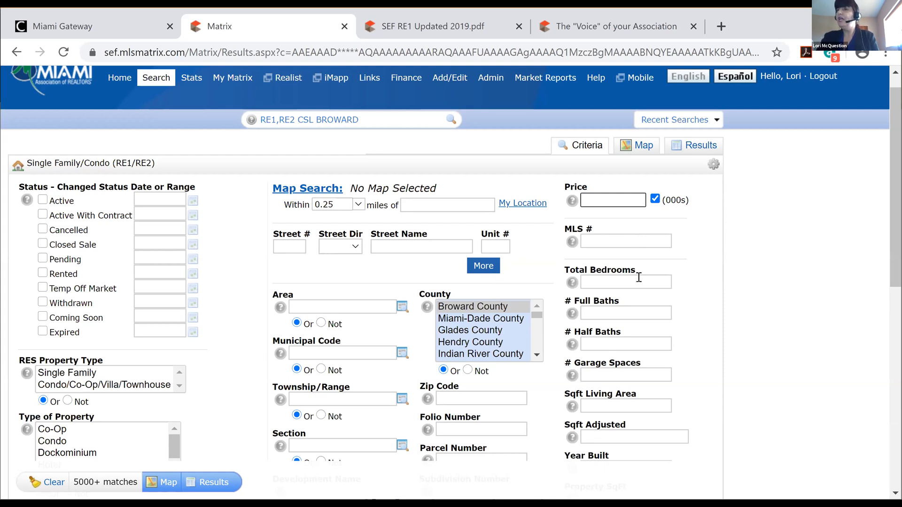
pyautogui.moveTo(586, 284)
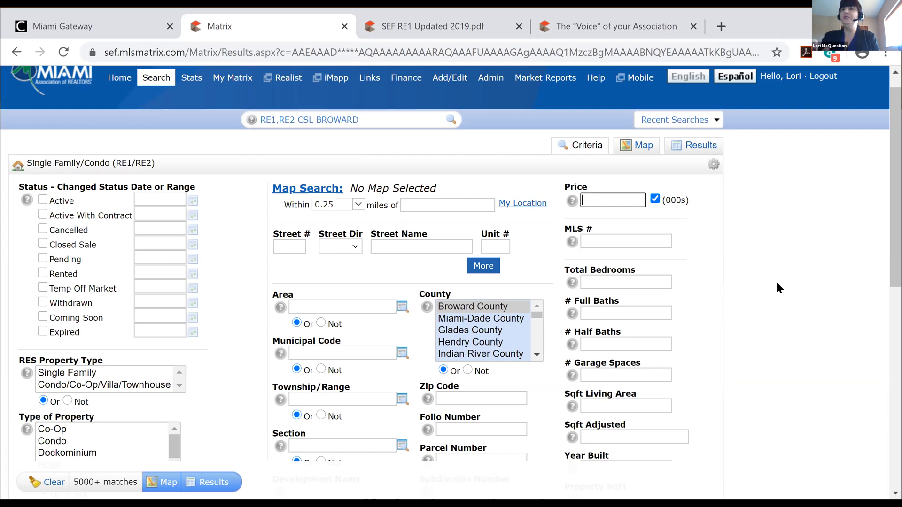
pyautogui.moveTo(607, 311)
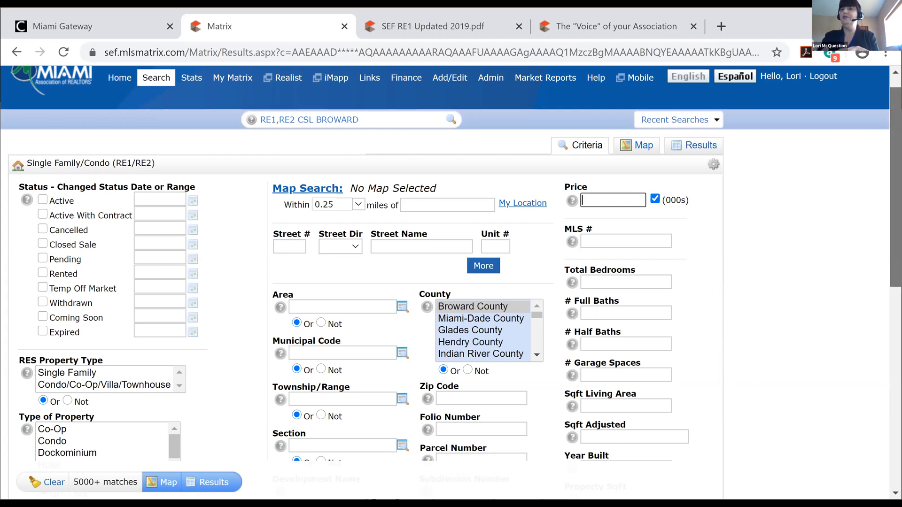
# Move Security Information from Available to Selected Fields in Additional Fields, then go Back
pyautogui.scroll(-3, 896, 211)
pyautogui.scroll(-1, 460, 263)
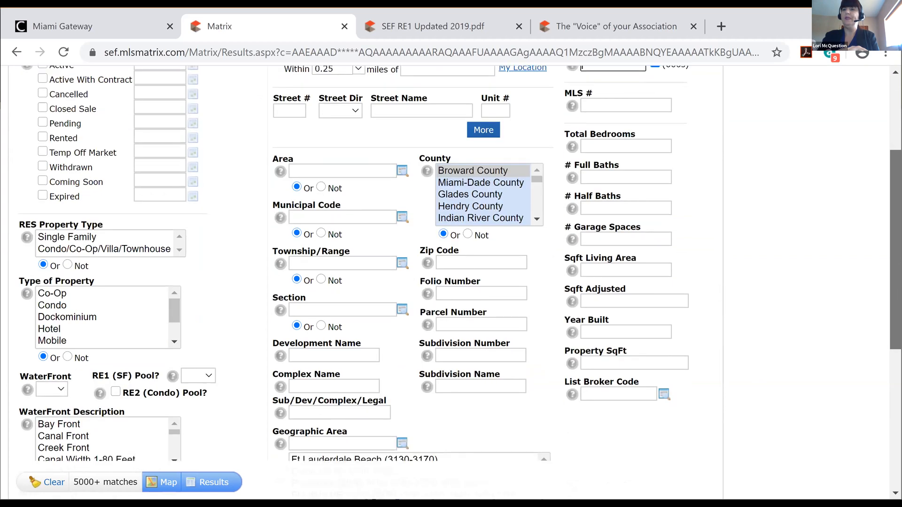
pyautogui.scroll(-8, 461, 264)
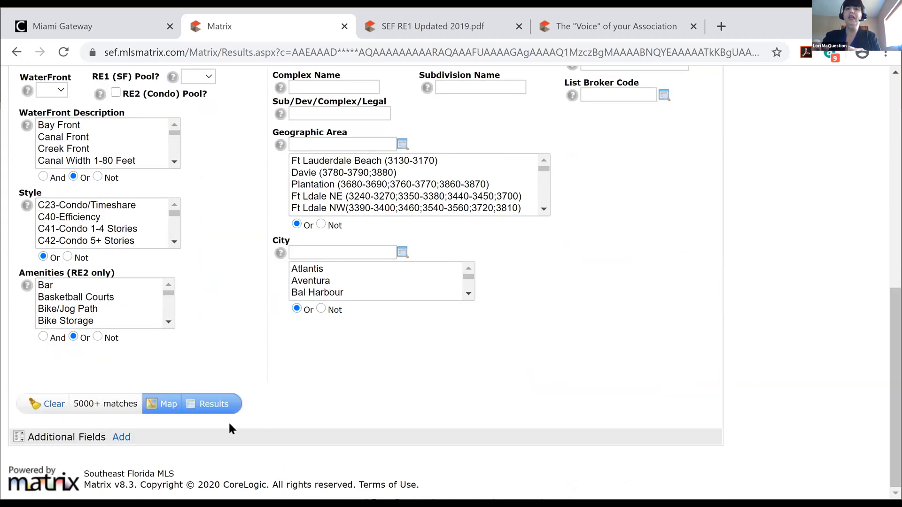
pyautogui.click(123, 438)
pyautogui.click(123, 437)
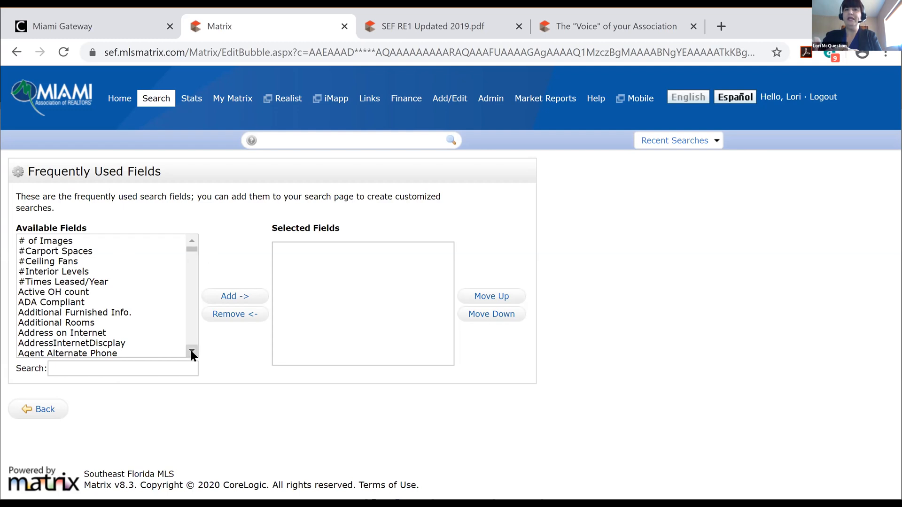
pyautogui.moveTo(192, 248); pyautogui.dragTo(193, 285)
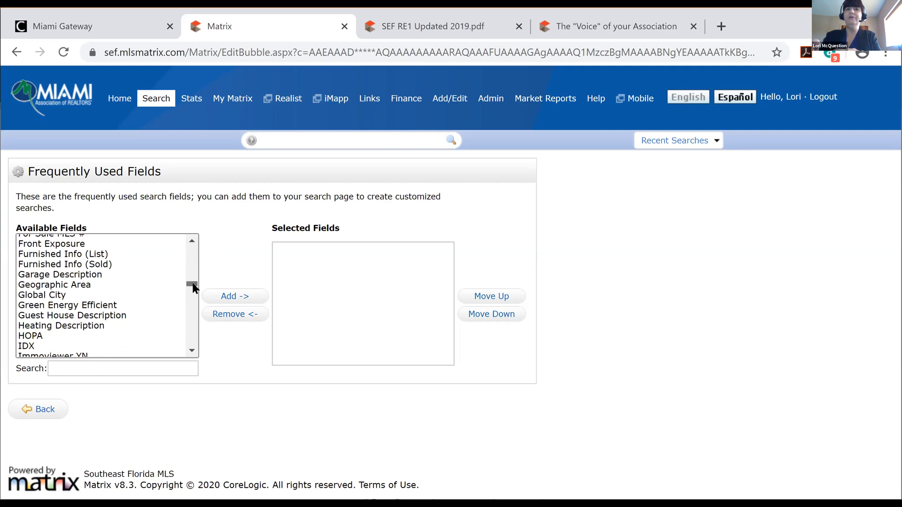
pyautogui.moveTo(193, 288); pyautogui.dragTo(193, 321)
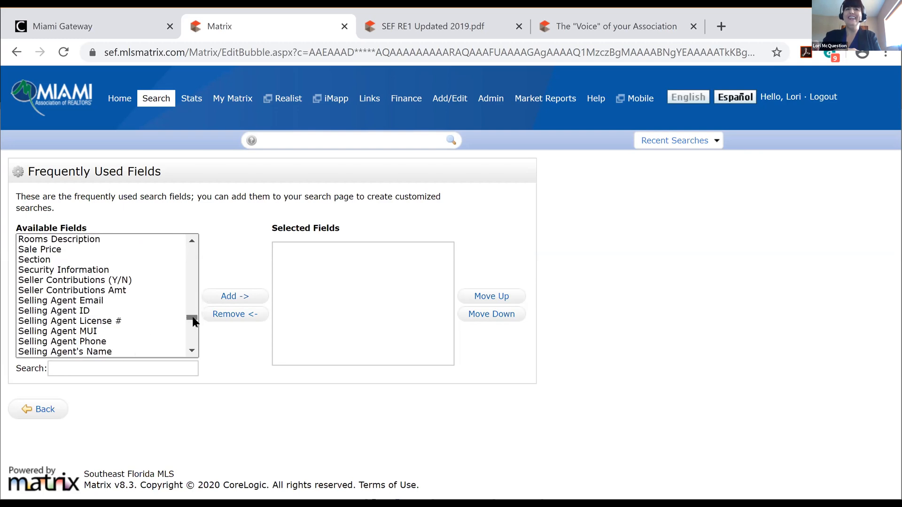
pyautogui.click(68, 270)
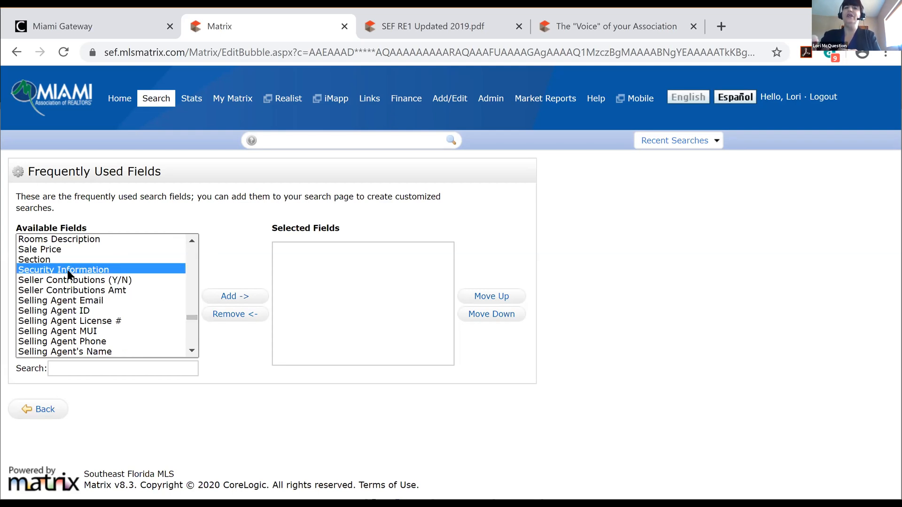
pyautogui.click(232, 296)
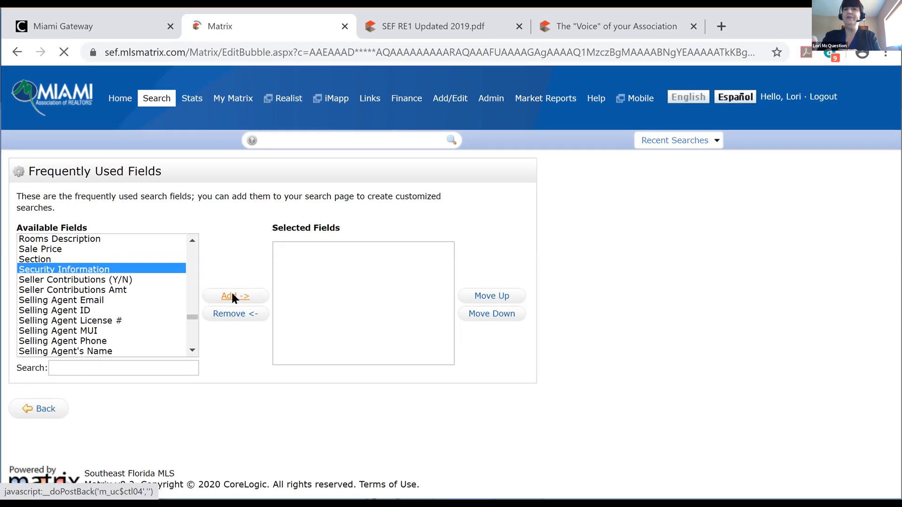
pyautogui.click(47, 408)
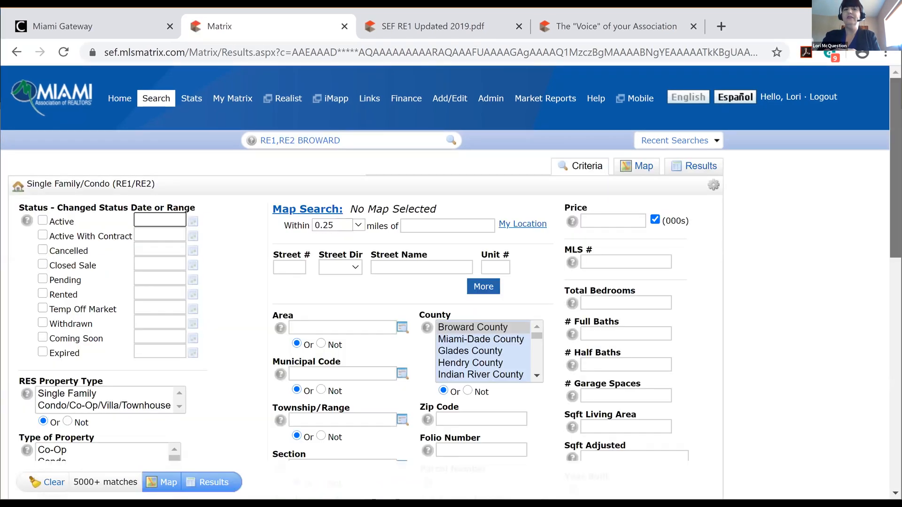
# Scroll through the Security Information options list, then reopen the Additional Fields Add/Remove page
pyautogui.scroll(-3, 450, 263)
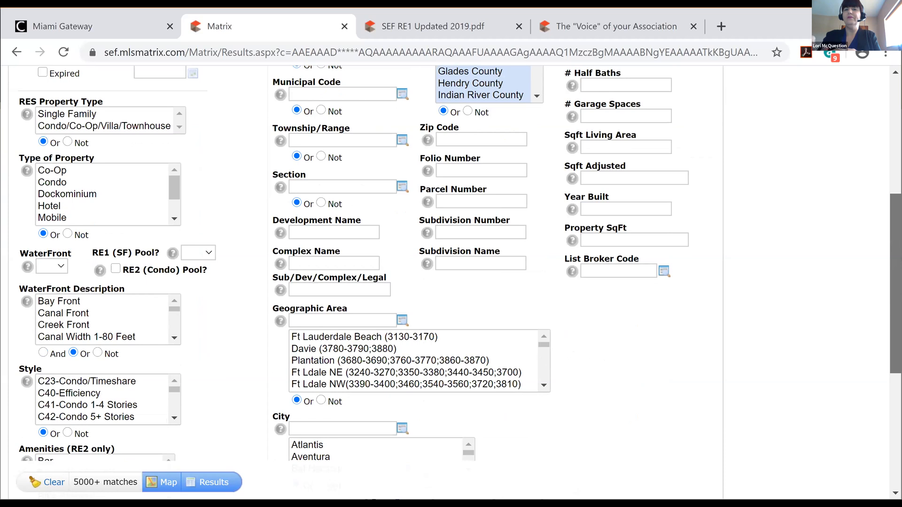
pyautogui.scroll(-3, 451, 263)
pyautogui.scroll(-3, 450, 263)
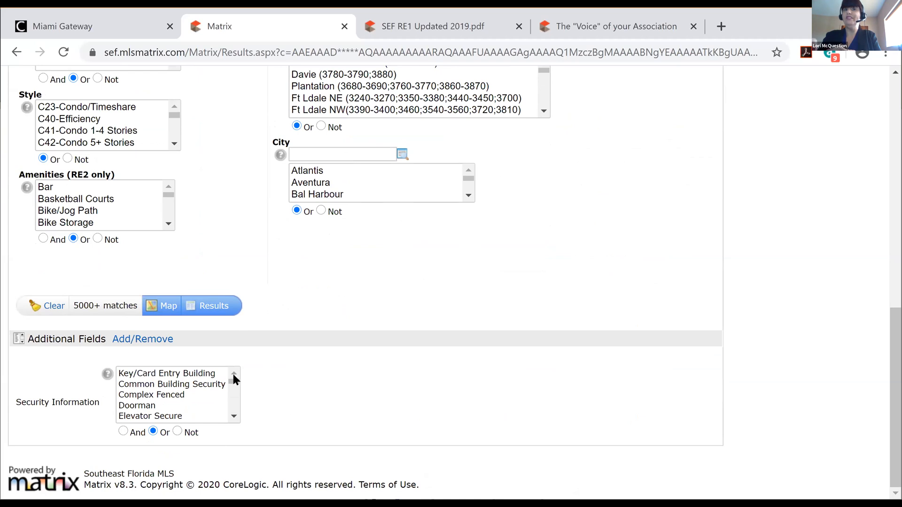
pyautogui.click(235, 382)
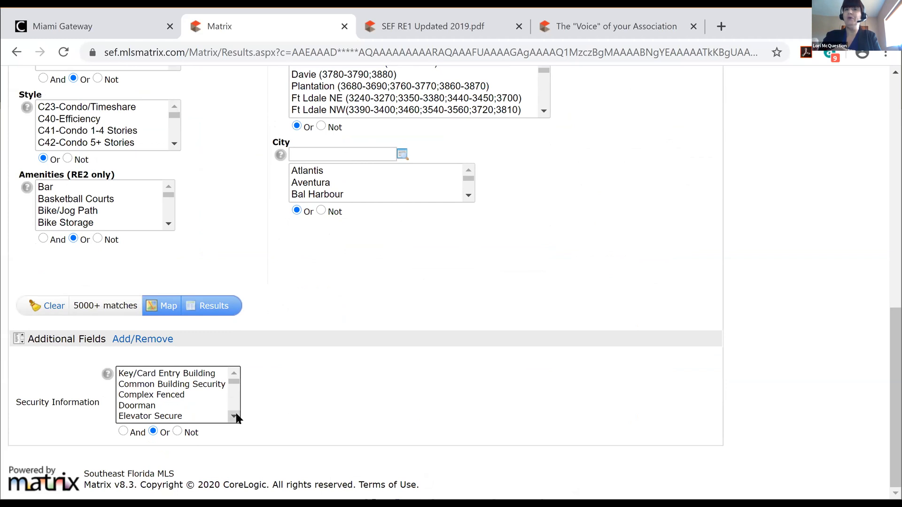
pyautogui.scroll(-1, 235, 418)
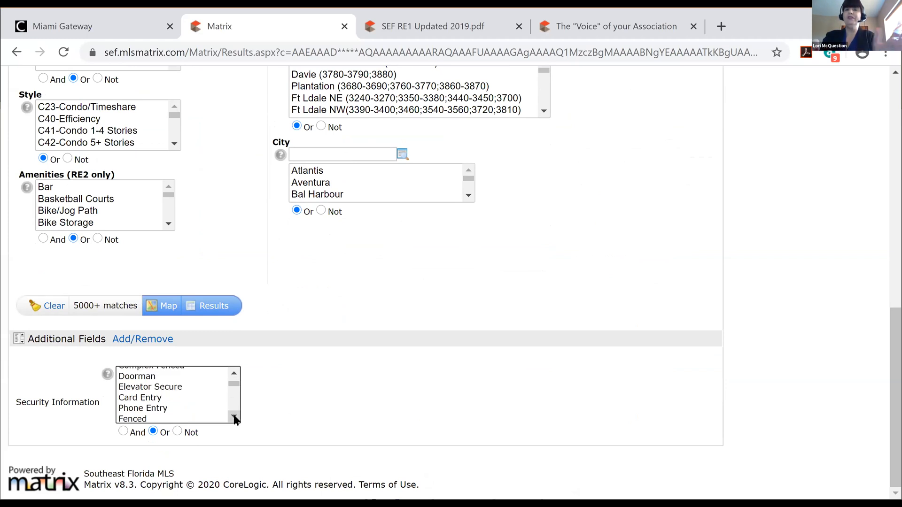
pyautogui.click(234, 417)
pyautogui.click(234, 417)
pyautogui.scroll(-1, 234, 418)
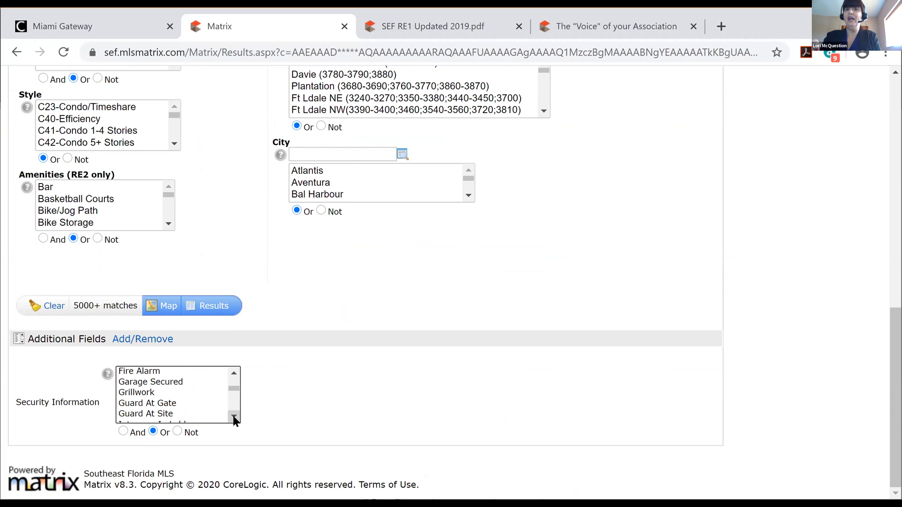
pyautogui.click(233, 417)
pyautogui.click(234, 417)
pyautogui.click(234, 417)
pyautogui.click(234, 417)
pyautogui.click(234, 417)
pyautogui.click(233, 417)
pyautogui.click(234, 417)
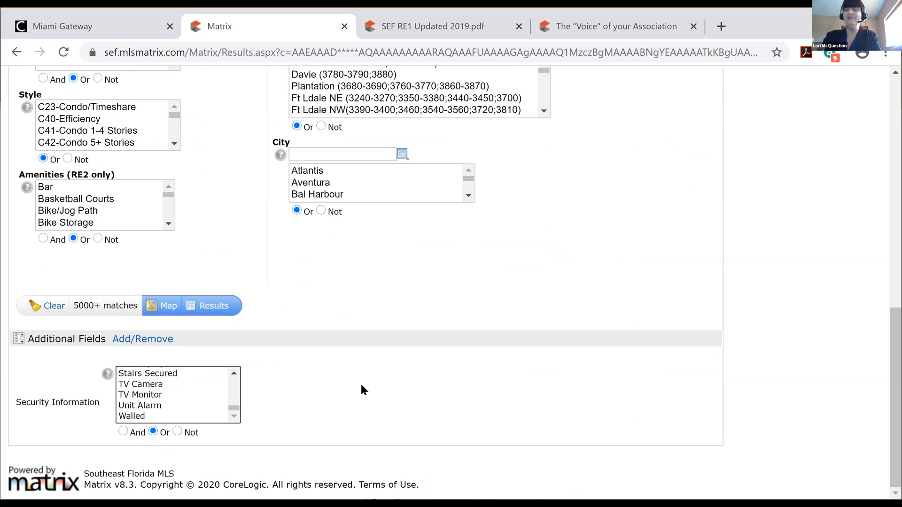
pyautogui.click(137, 339)
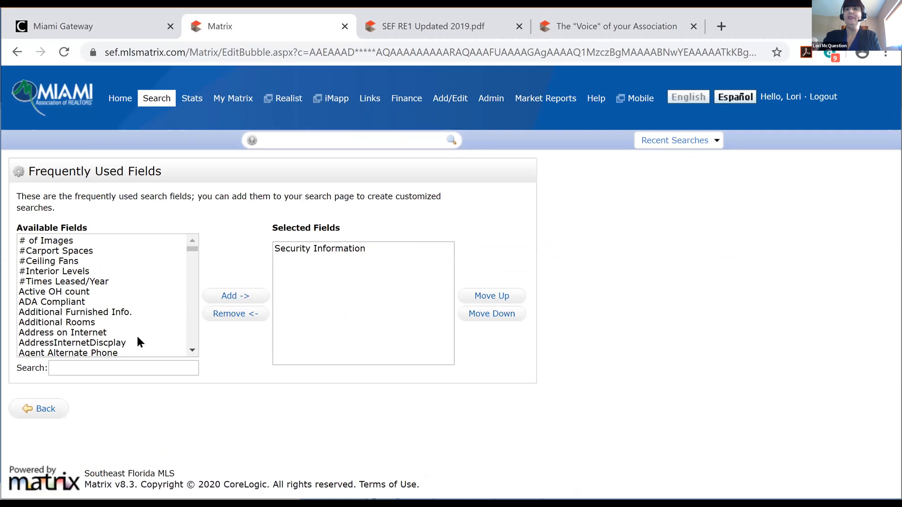
# Remove Security Information from the Selected Fields and return to the search form
pyautogui.click(338, 250)
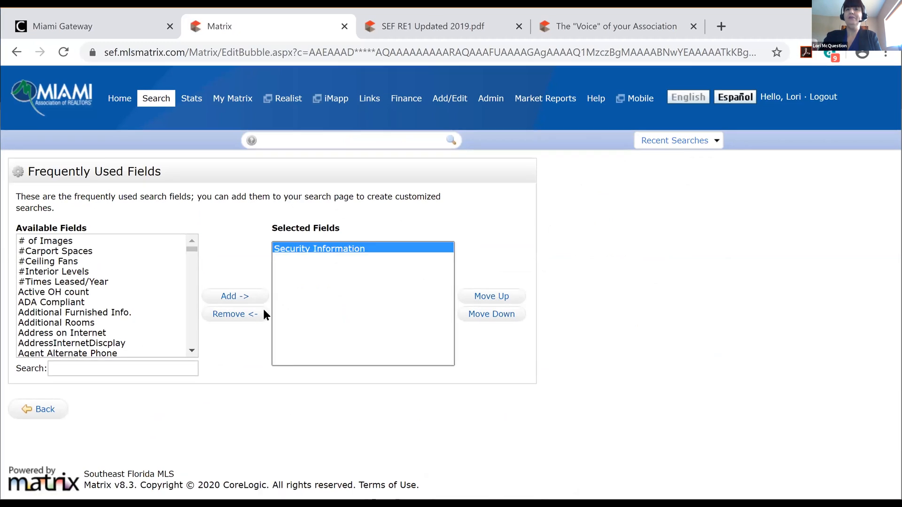
pyautogui.click(233, 314)
pyautogui.click(92, 369)
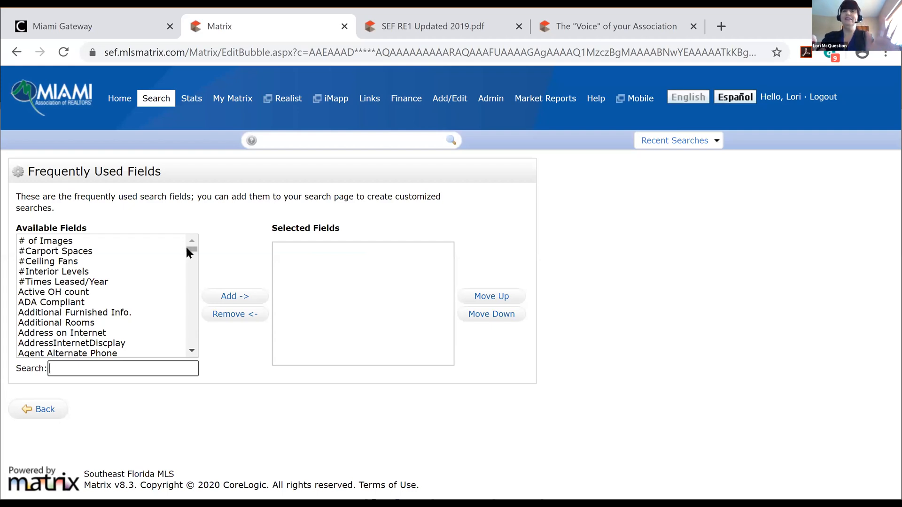
pyautogui.click(41, 412)
# Limit the search to Active listings with RES Property Type Single Family
pyautogui.moveTo(152, 303)
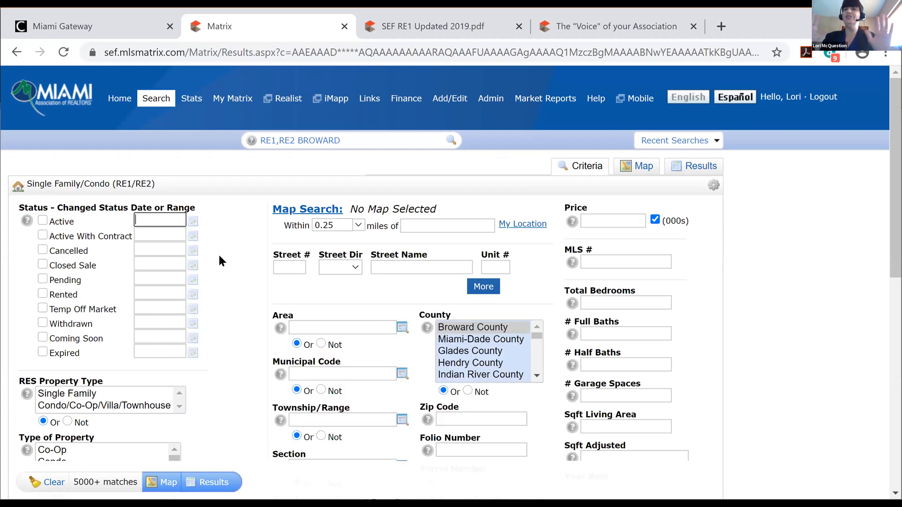
pyautogui.click(44, 218)
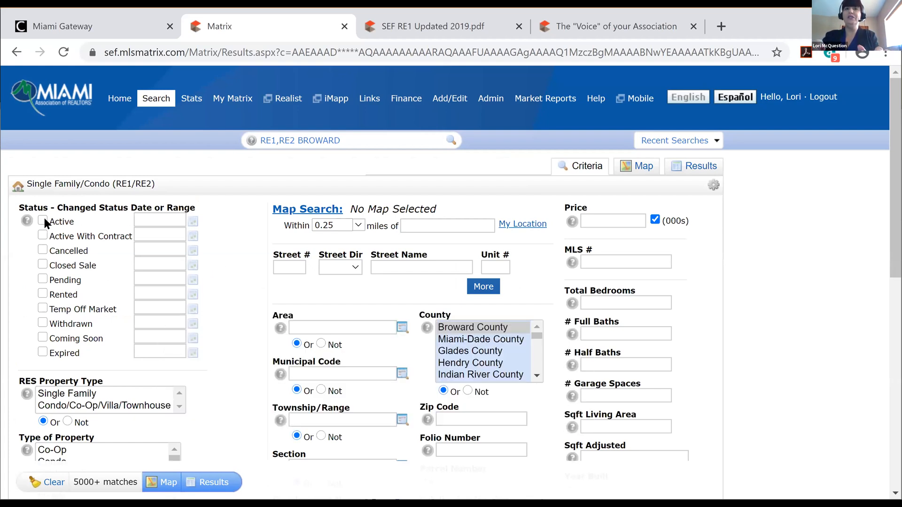
pyautogui.click(84, 391)
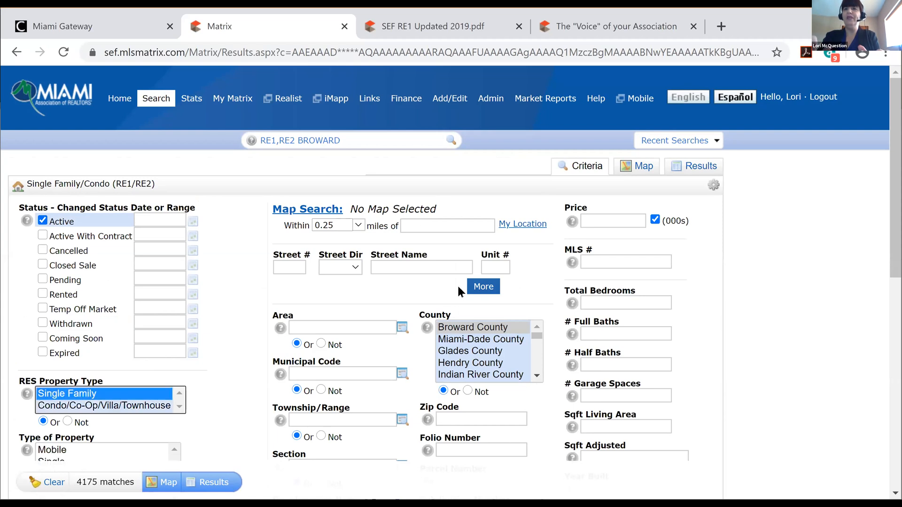
# Add zip code 33060 as a search criterion
pyautogui.click(496, 420)
pyautogui.write('333')
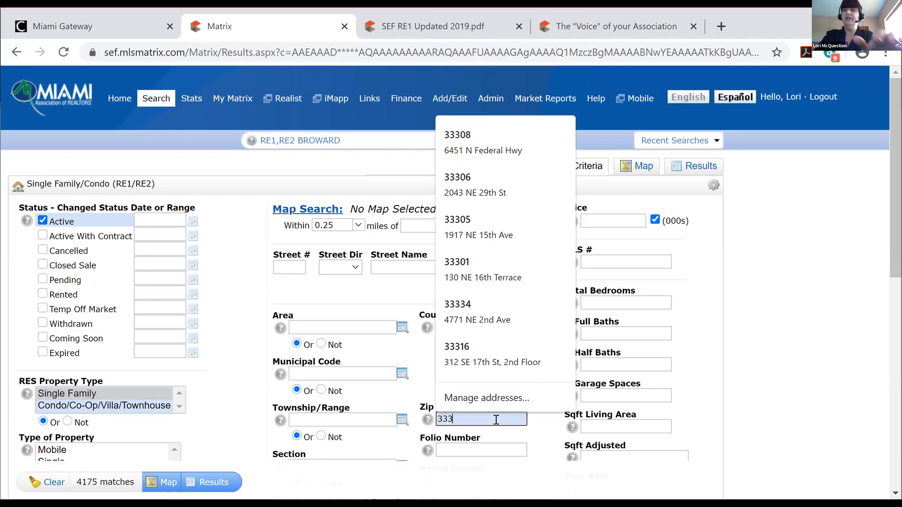
pyautogui.press('BackSpace')
pyautogui.write('060')
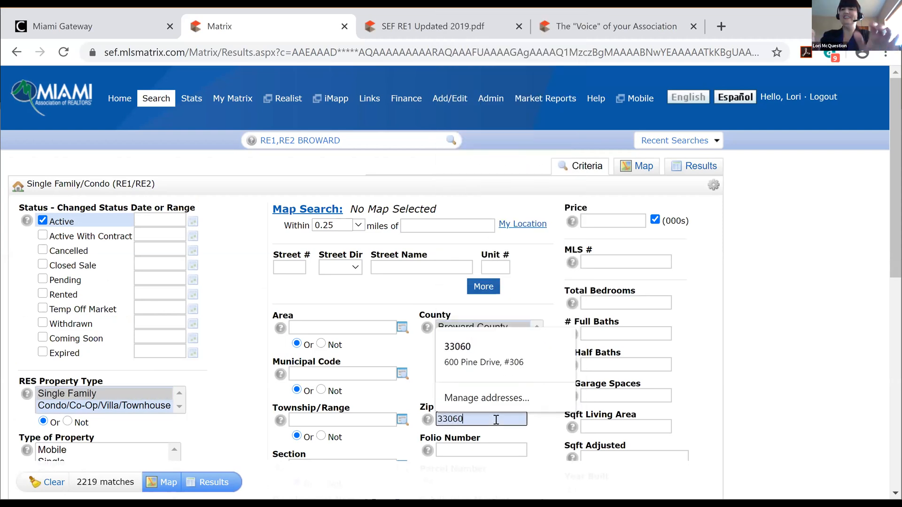
pyautogui.click(460, 345)
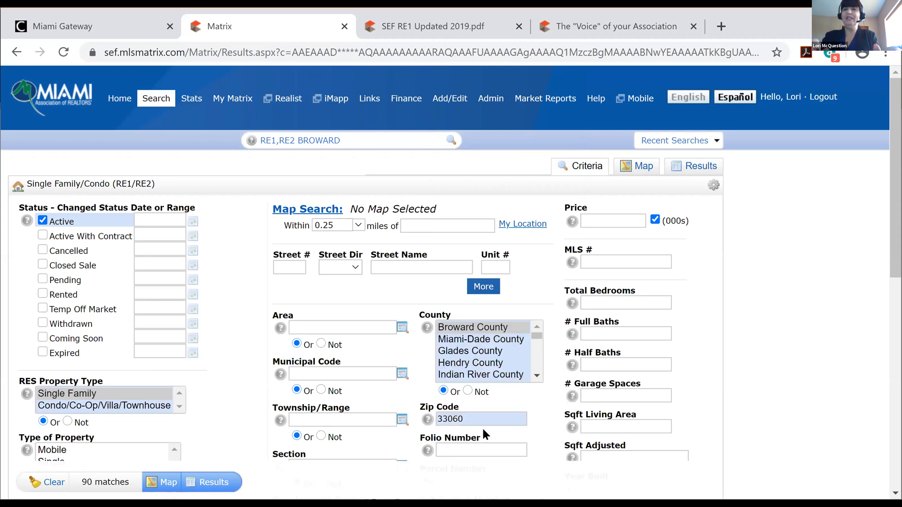
# Set Total Bedrooms to 3-4, Full Baths to 2-3, and price to 500-800 thousand
pyautogui.click(614, 301)
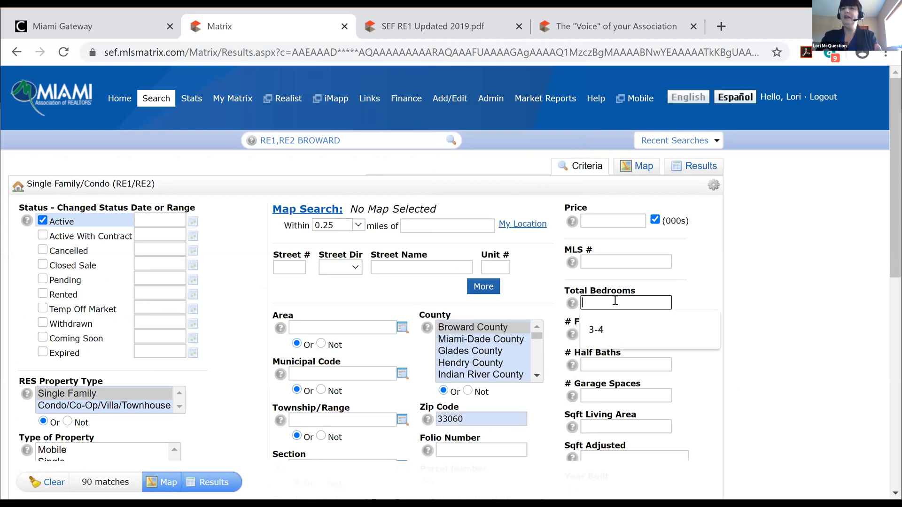
pyautogui.write('3-4')
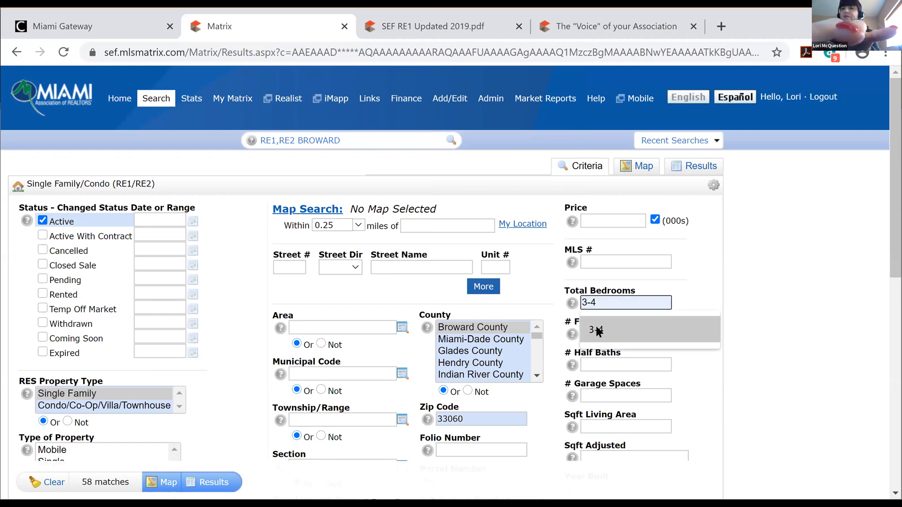
pyautogui.click(595, 324)
pyautogui.click(597, 331)
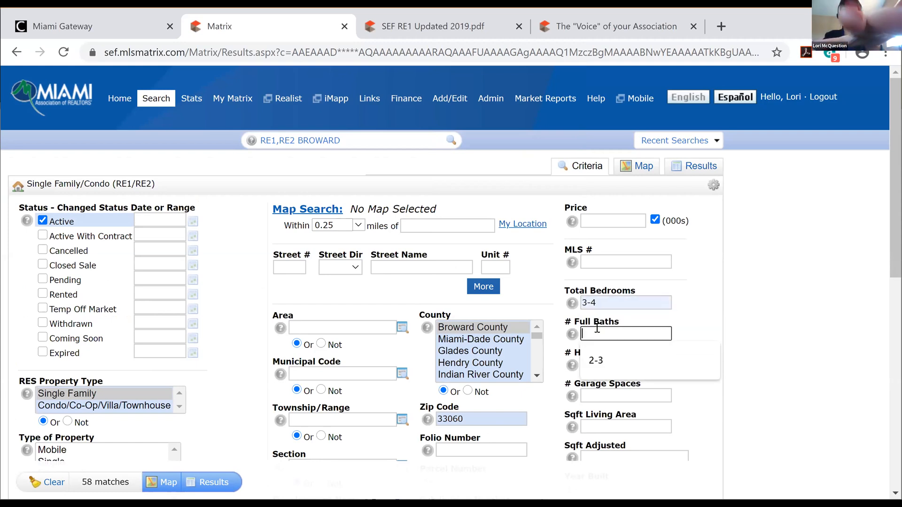
pyautogui.click(596, 360)
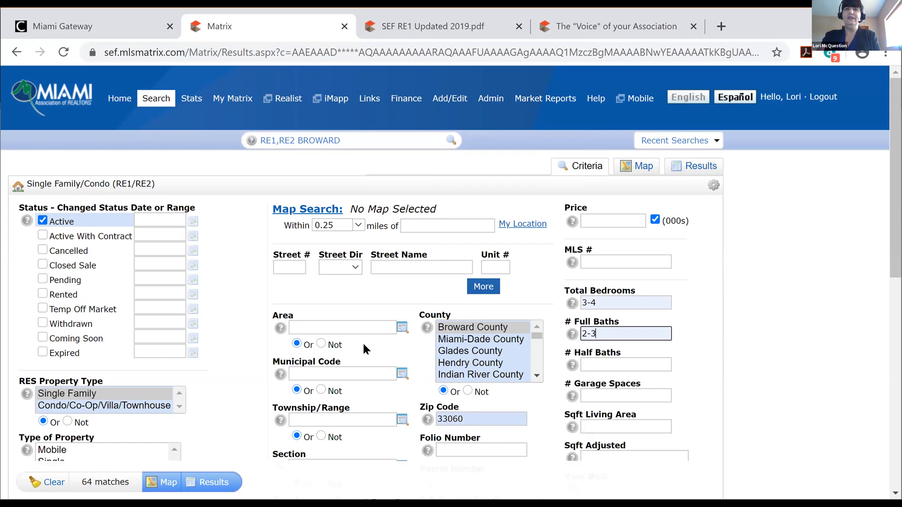
pyautogui.click(620, 218)
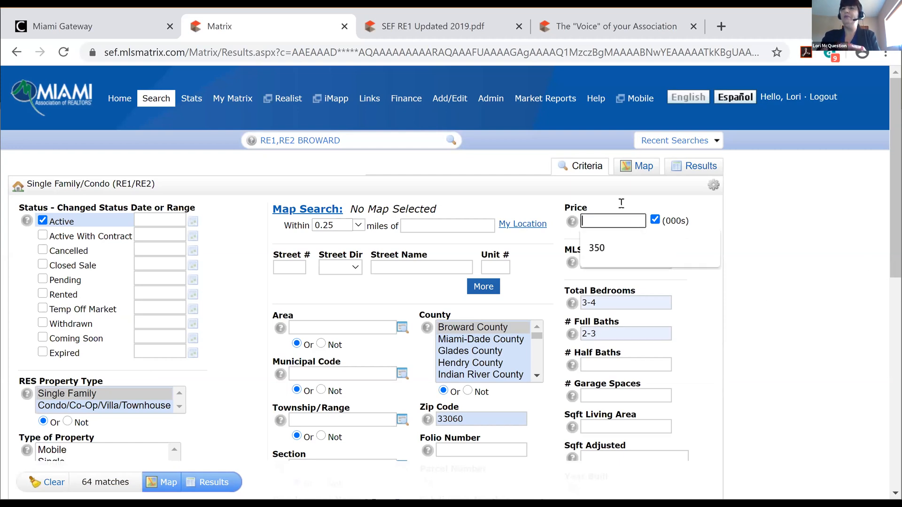
pyautogui.write('5')
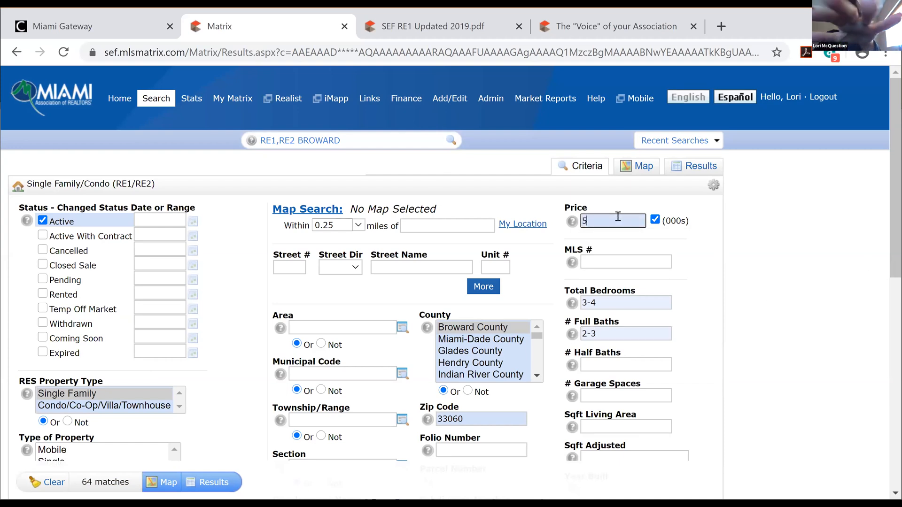
pyautogui.write('00-800')
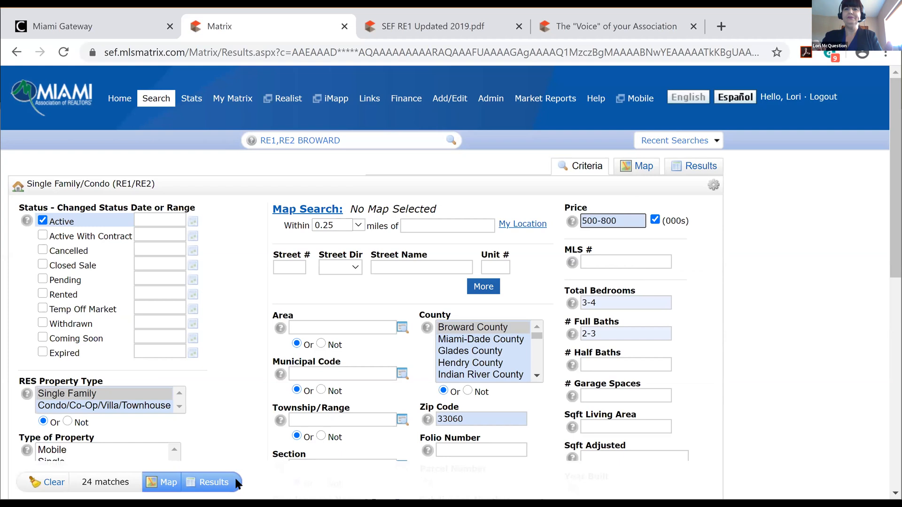
# Run the search and list the 24 matching listings at 25 per page
pyautogui.click(213, 482)
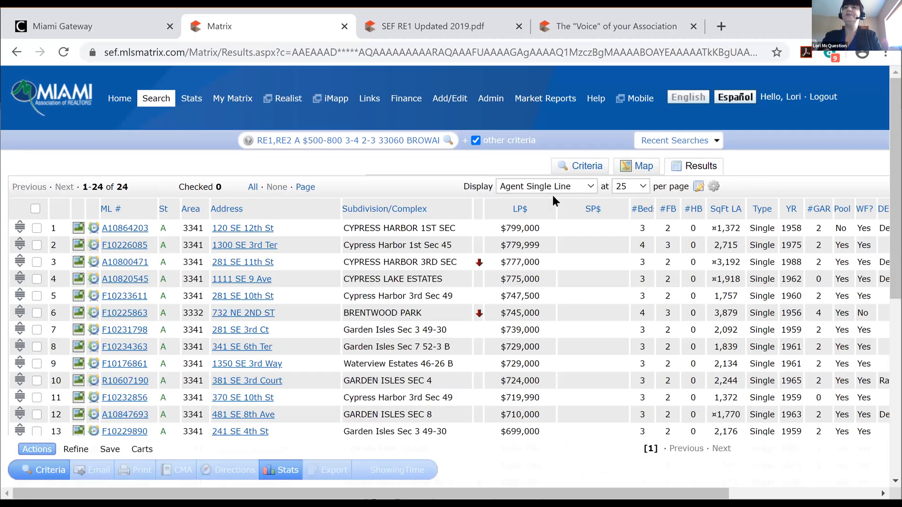
pyautogui.click(643, 187)
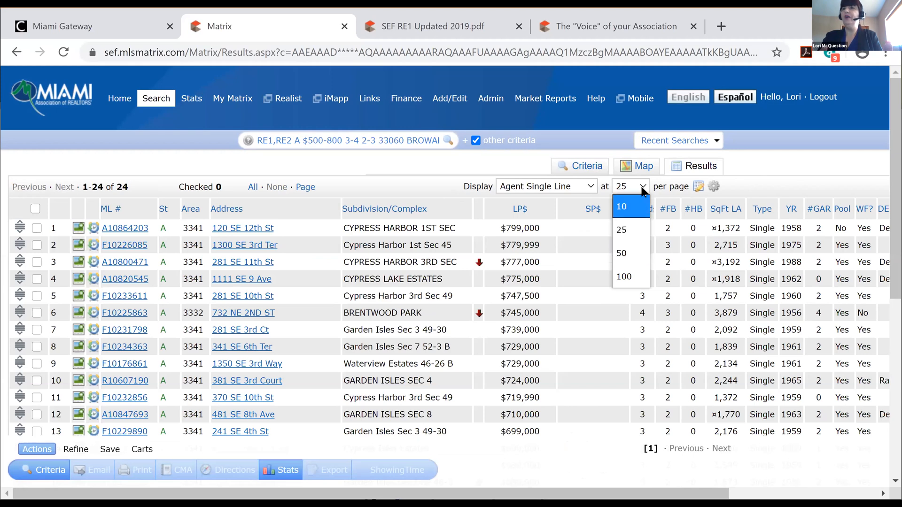
pyautogui.click(642, 188)
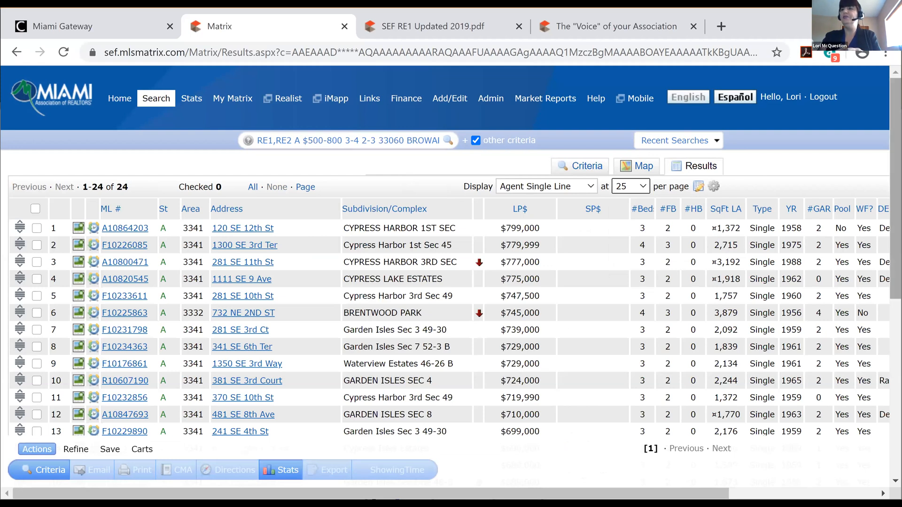
pyautogui.scroll(-1, 451, 254)
pyautogui.scroll(-6, 451, 254)
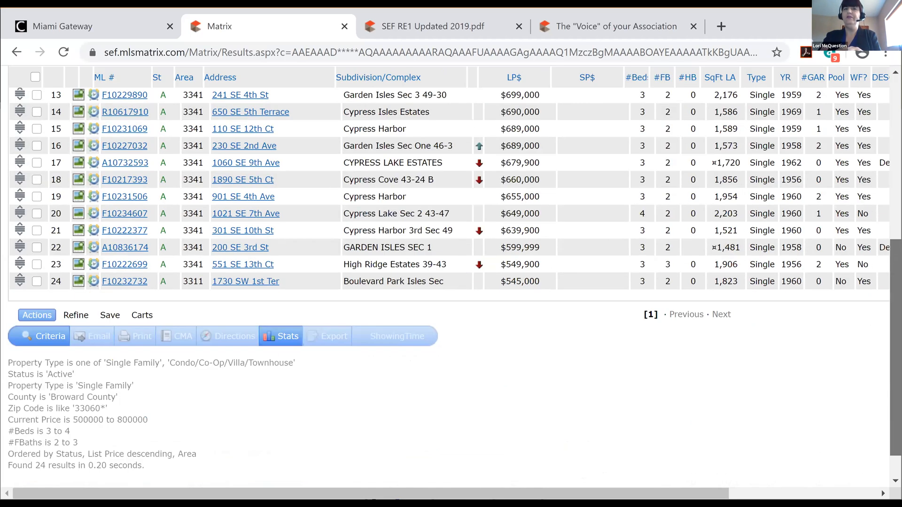
pyautogui.scroll(7, 501, 194)
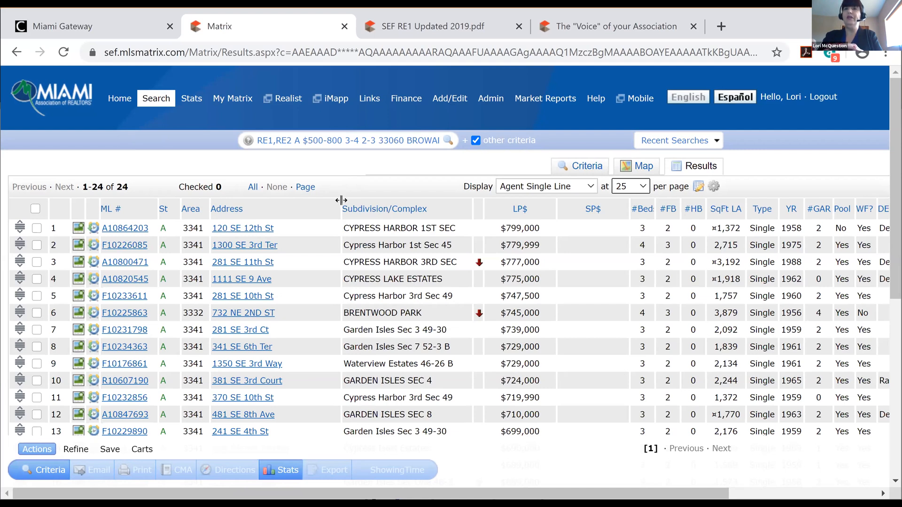
# Narrow the Address column so more columns, including DESGN, fit in the table
pyautogui.moveTo(341, 200); pyautogui.dragTo(285, 214)
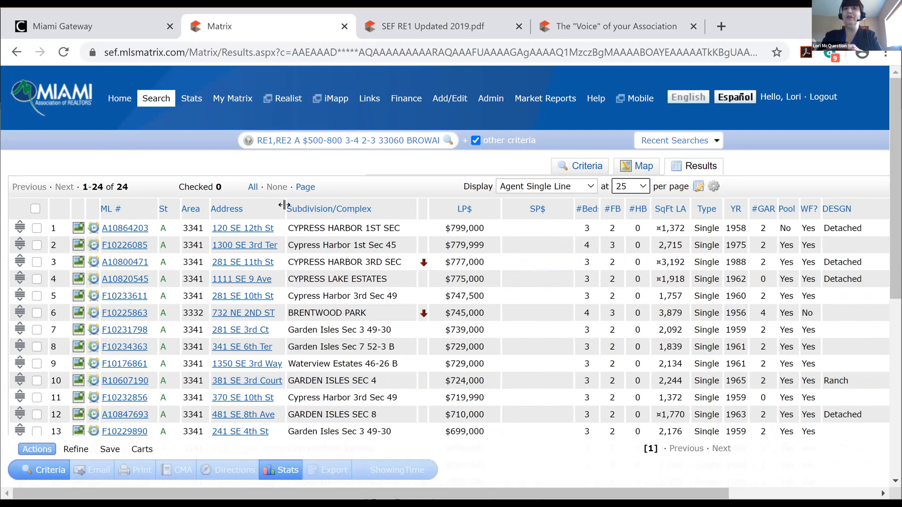
pyautogui.moveTo(285, 206); pyautogui.dragTo(315, 210)
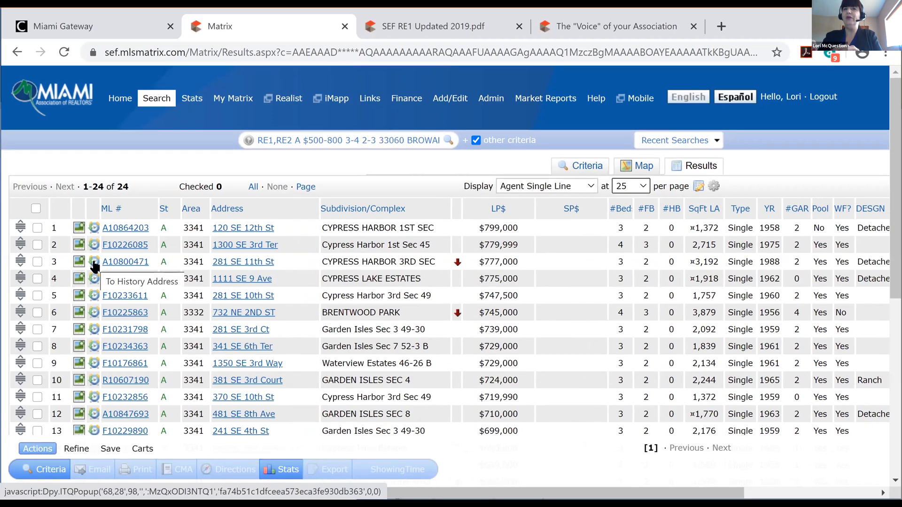
pyautogui.click(93, 262)
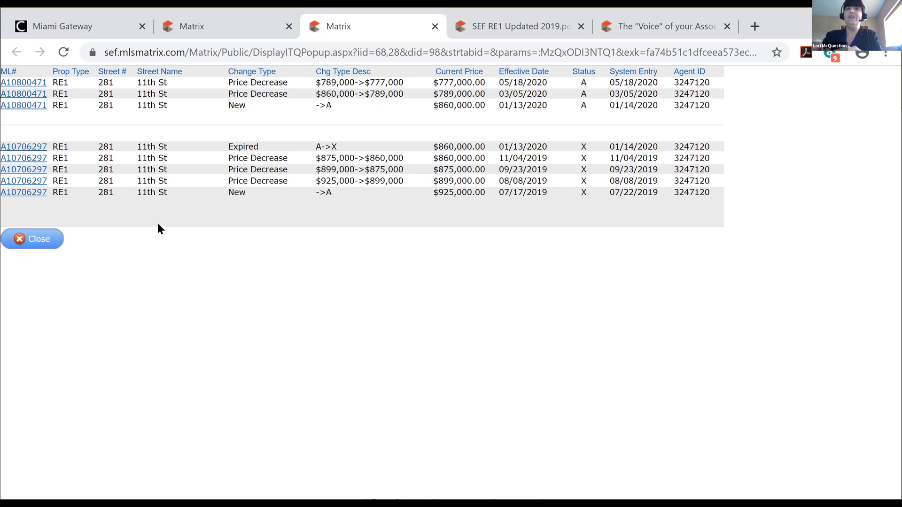
pyautogui.click(41, 240)
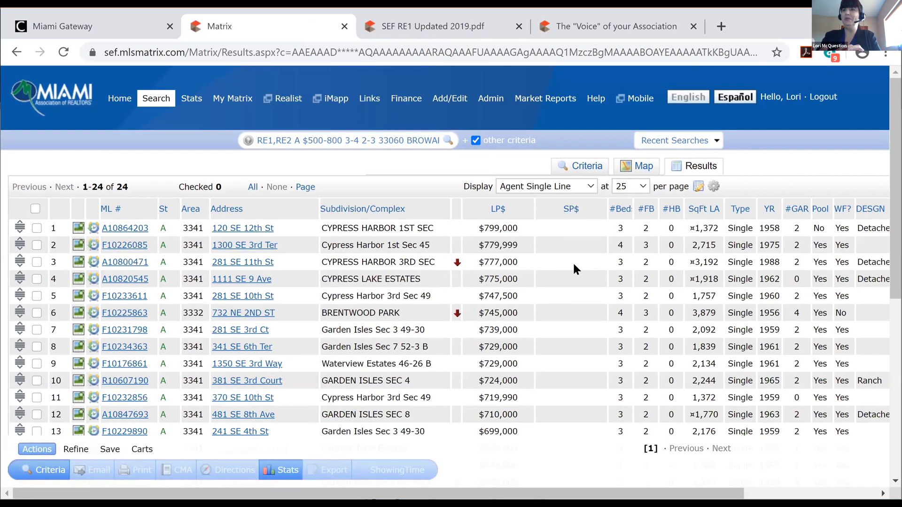
# Sort the listings by LP$ and bring up the SP$ column settings
pyautogui.click(497, 209)
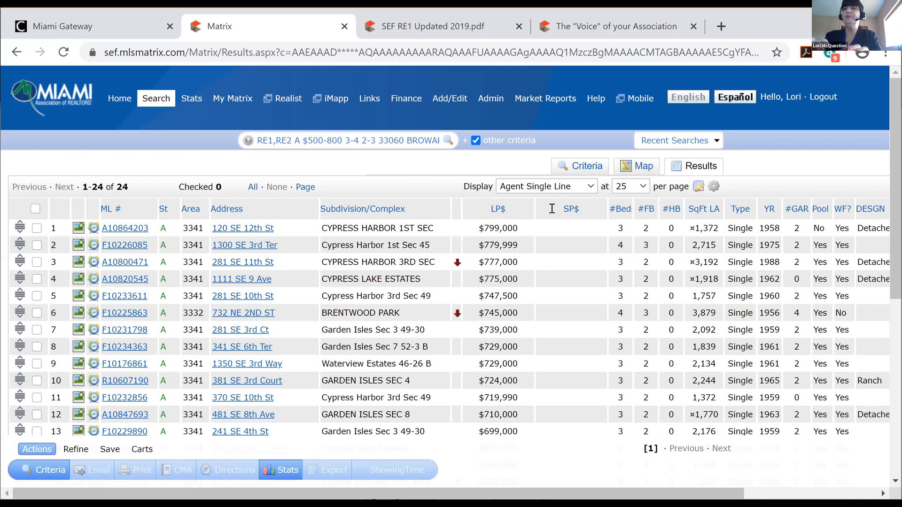
pyautogui.click(551, 208)
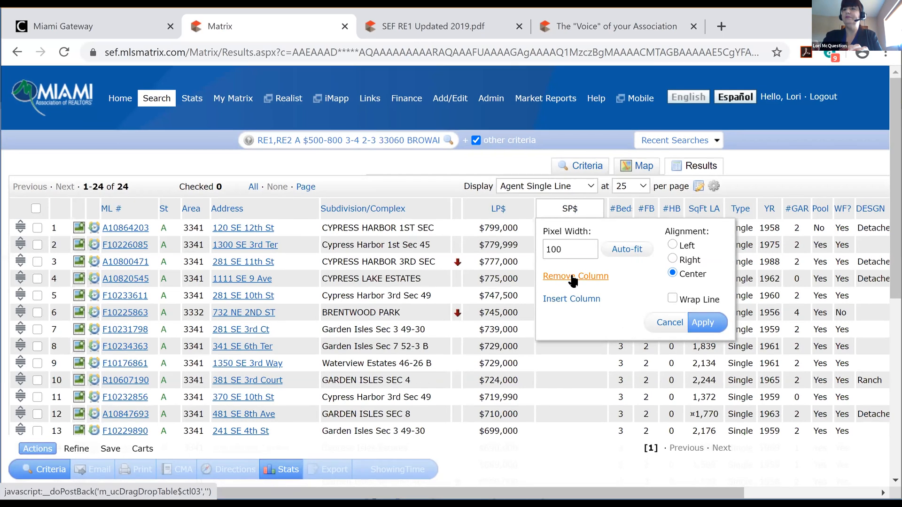
# Remove the SP$ column from the results table so Lot SF shows
pyautogui.click(564, 278)
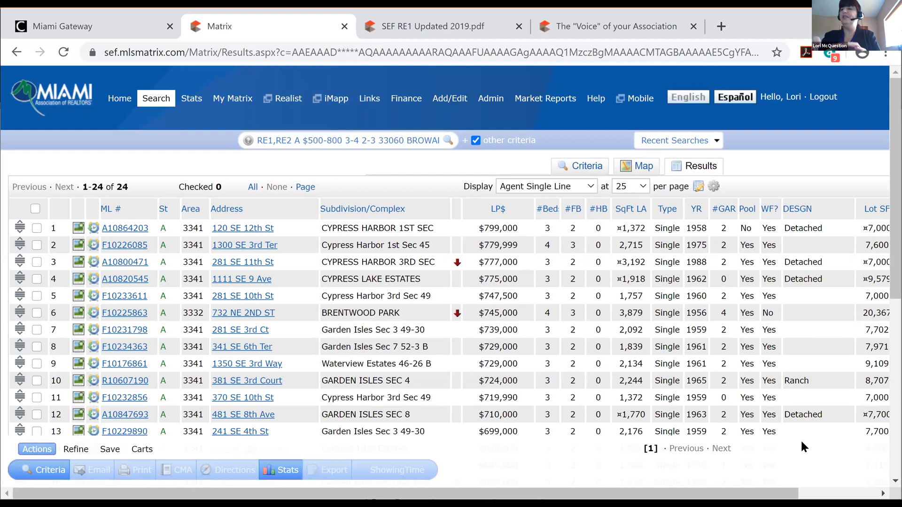
pyautogui.hscroll(3, 445, 282)
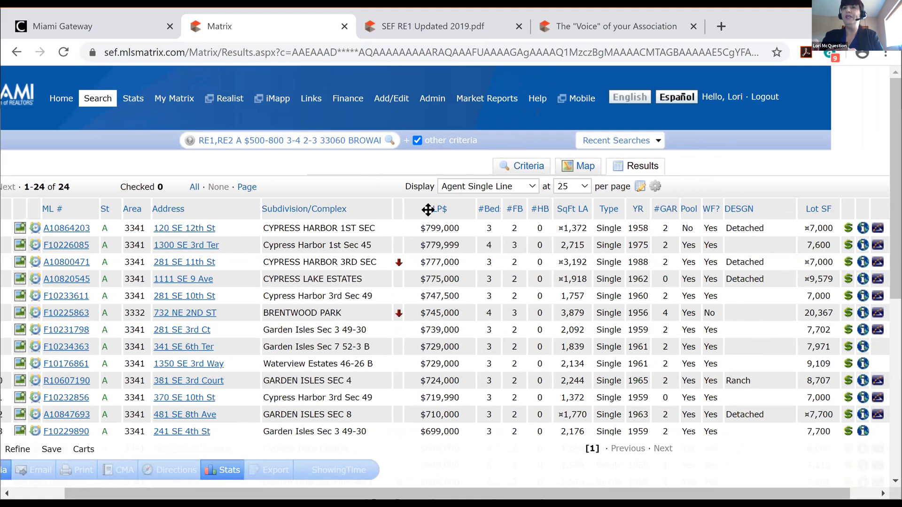
# Insert the 'DOM - Grid' column right after LP$ in the results table
pyautogui.click(469, 208)
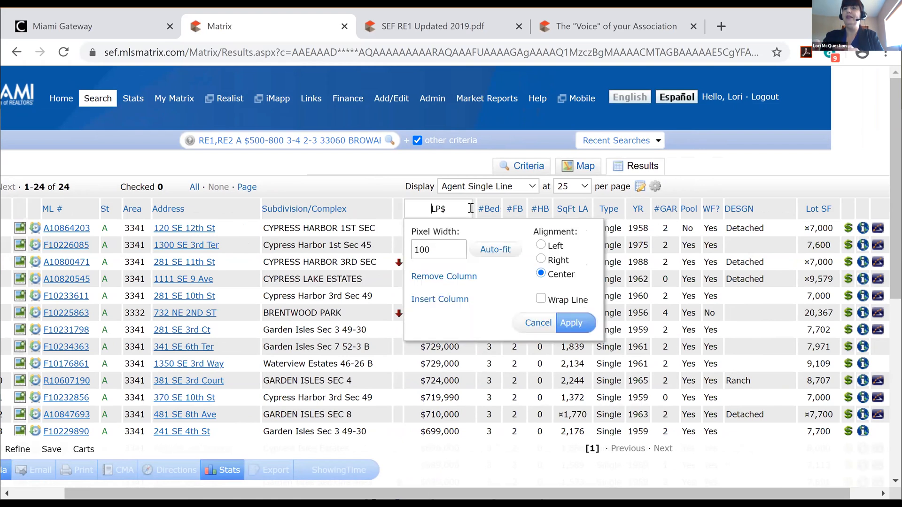
pyautogui.click(452, 300)
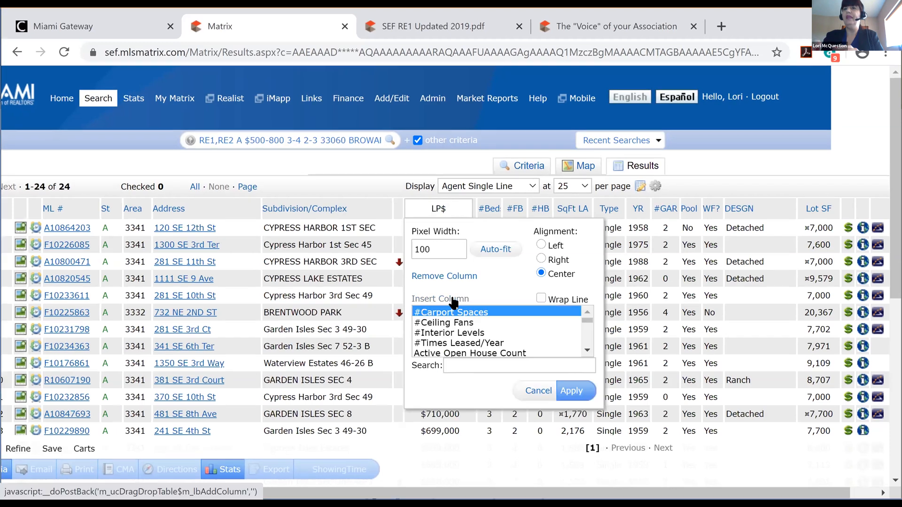
pyautogui.click(466, 361)
pyautogui.write('DOM')
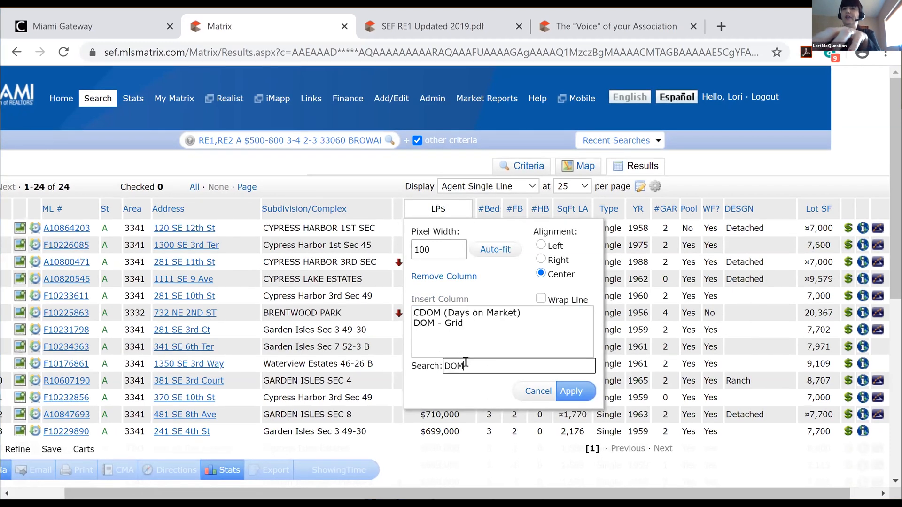
pyautogui.click(442, 322)
pyautogui.click(442, 322)
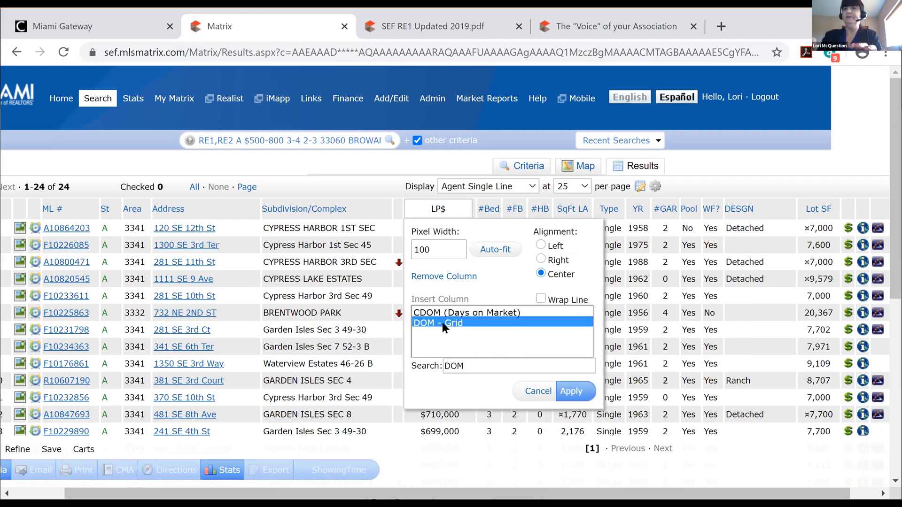
pyautogui.click(572, 392)
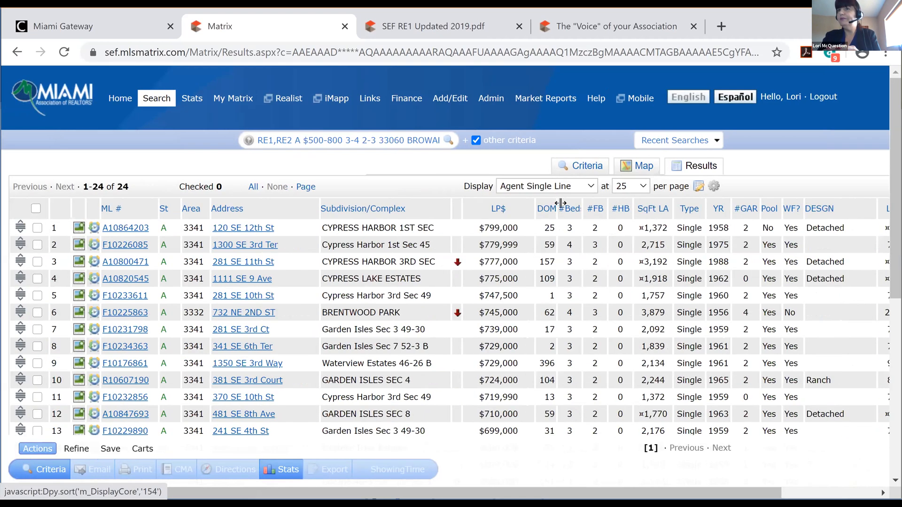
# Widen the DOM column slightly and sort by days on market, longest first
pyautogui.moveTo(555, 203); pyautogui.dragTo(559, 202)
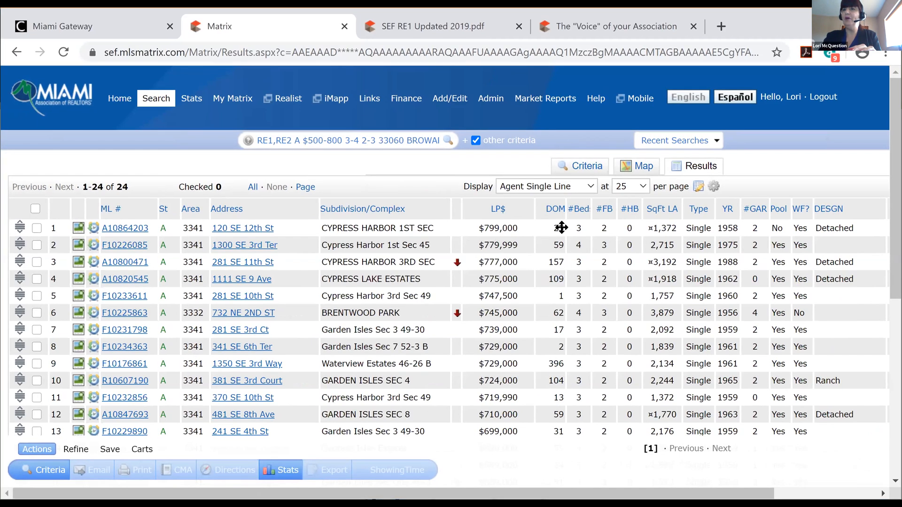
pyautogui.click(555, 210)
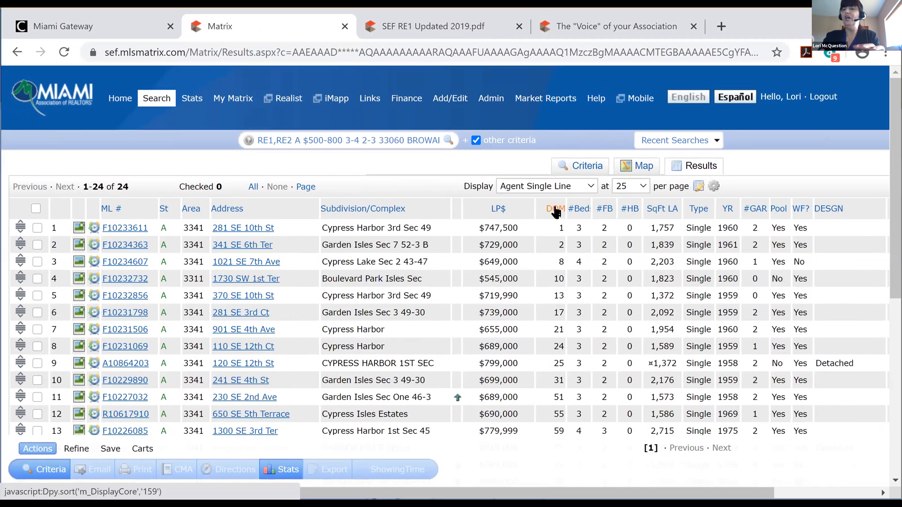
pyautogui.click(556, 209)
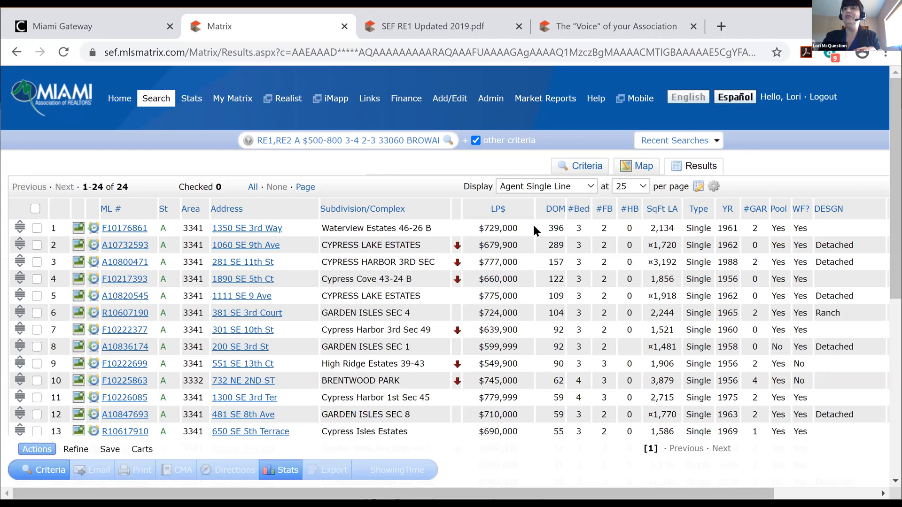
pyautogui.click(557, 210)
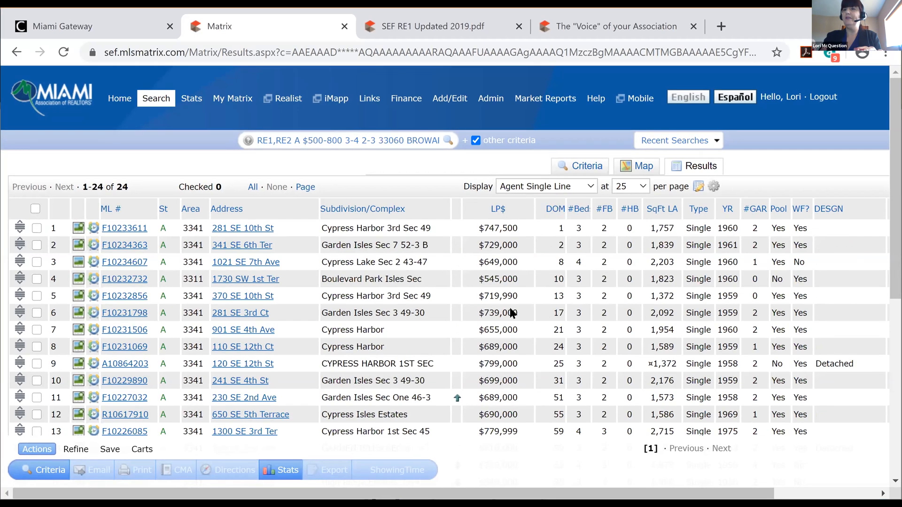
pyautogui.click(556, 210)
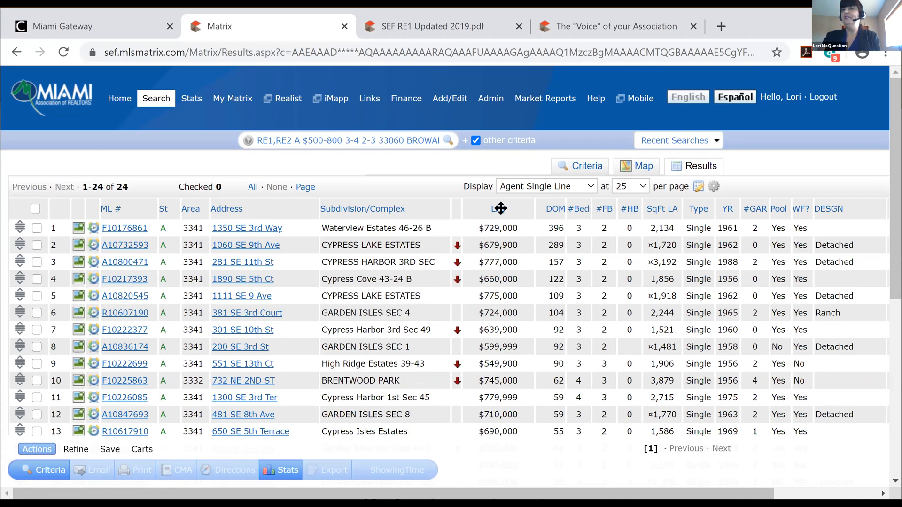
# Remove the DESGN column from the results and narrow the Address column
pyautogui.click(847, 209)
pyautogui.click(709, 276)
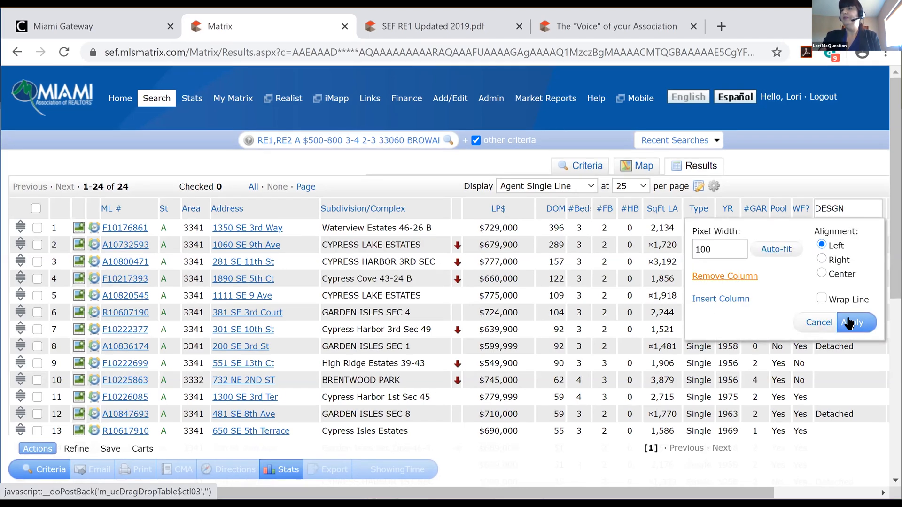
pyautogui.click(848, 322)
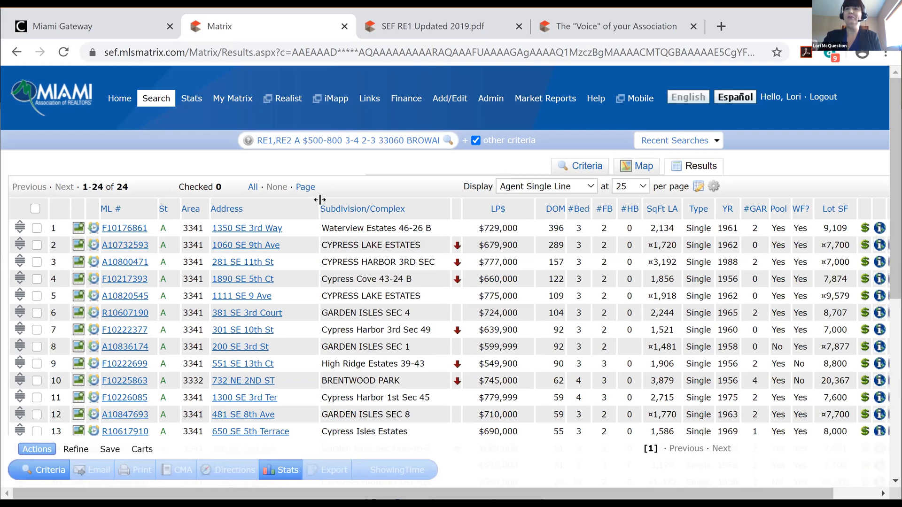
pyautogui.moveTo(319, 199); pyautogui.dragTo(306, 203)
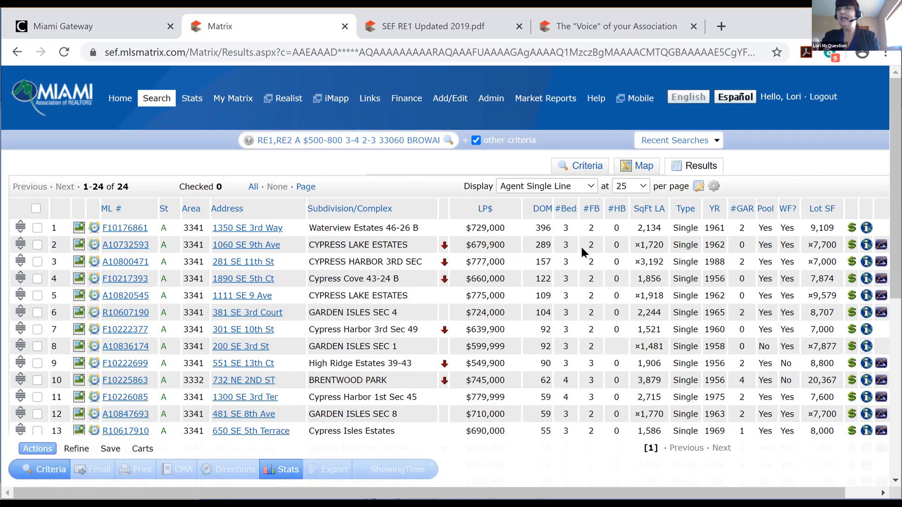
# Sort the results by #Beds descending, then check the top two listings
pyautogui.click(570, 212)
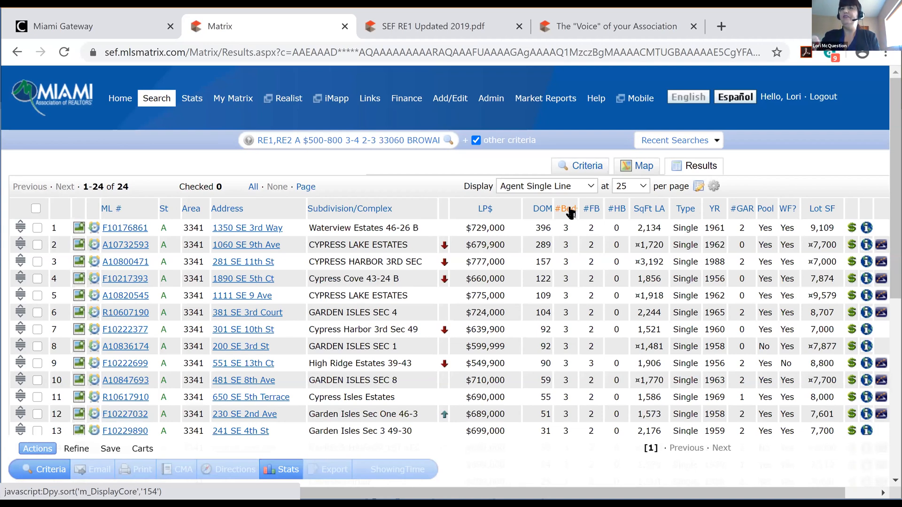
pyautogui.click(570, 213)
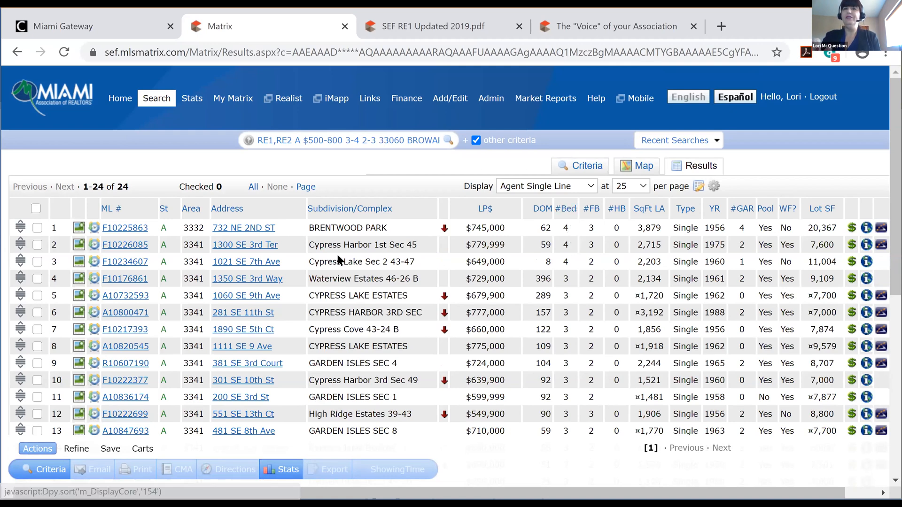
pyautogui.click(37, 229)
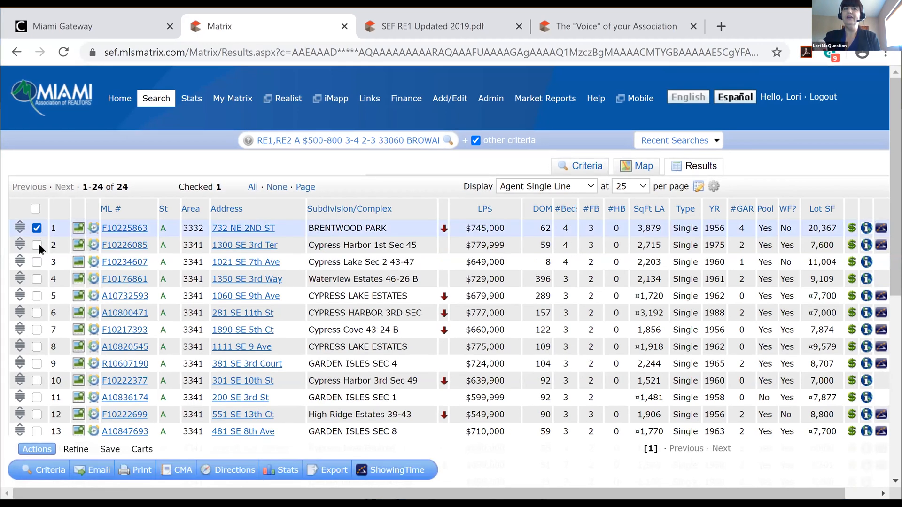
pyautogui.click(37, 245)
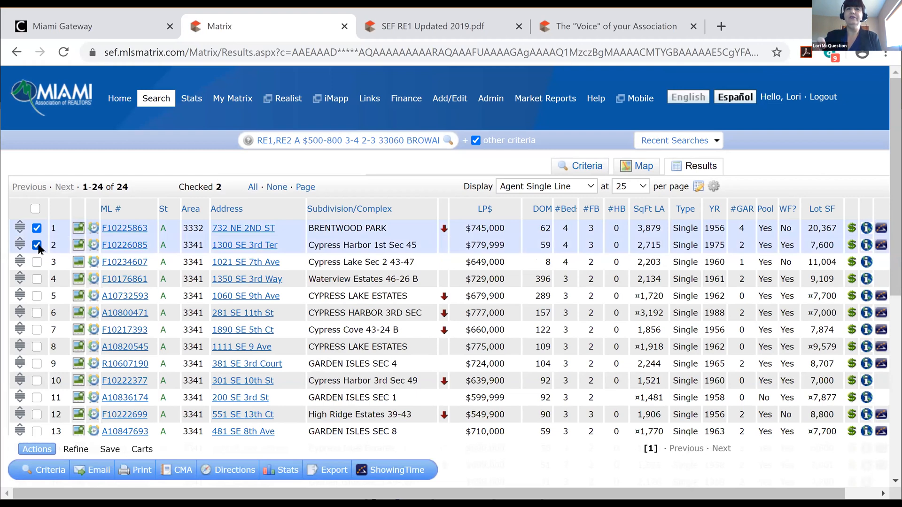
# Discard the checked listings and two more via Refine, then Un-Discard them all
pyautogui.click(76, 450)
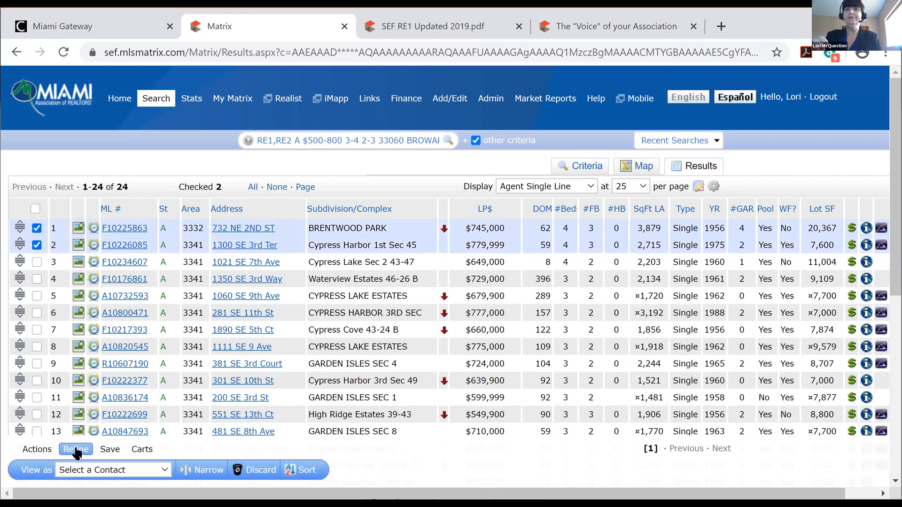
pyautogui.click(263, 471)
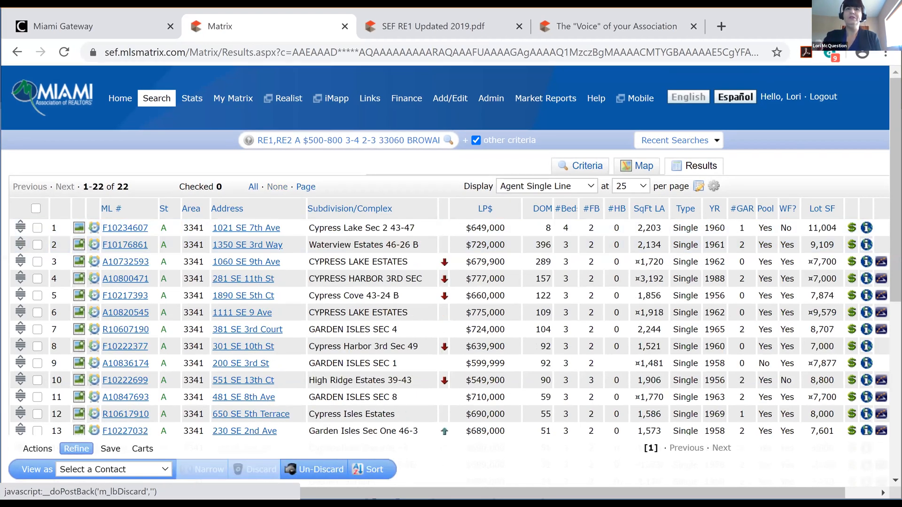
pyautogui.click(37, 228)
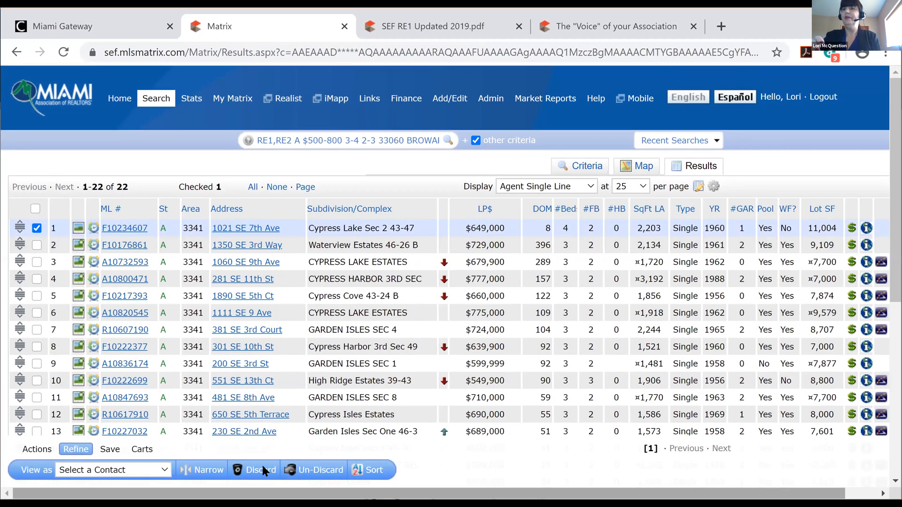
pyautogui.click(262, 470)
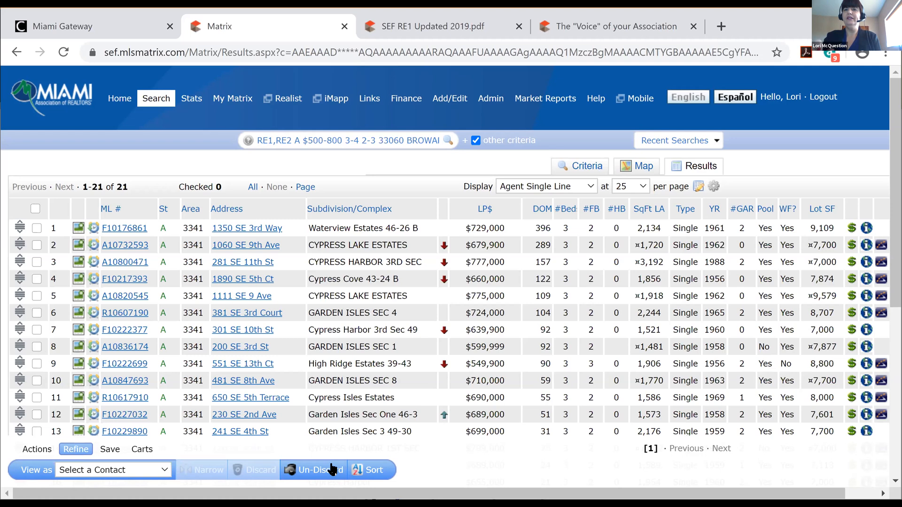
pyautogui.click(262, 471)
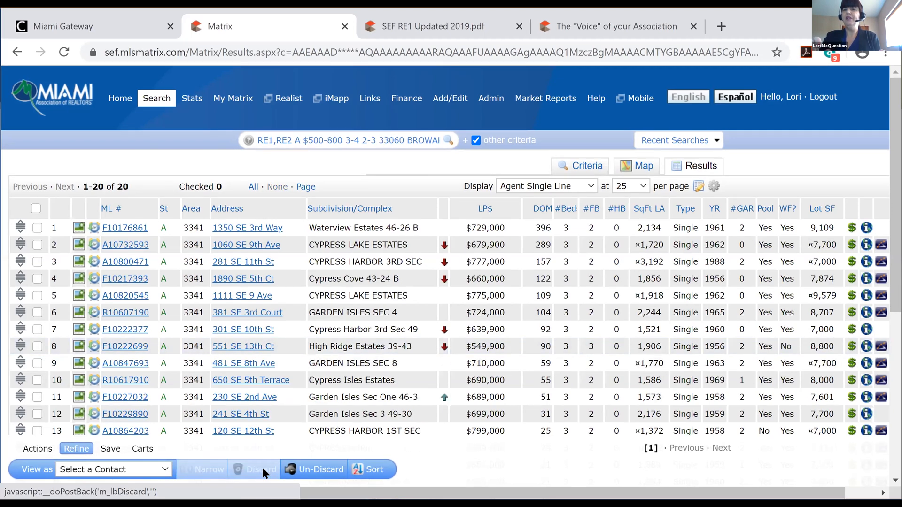
pyautogui.click(334, 471)
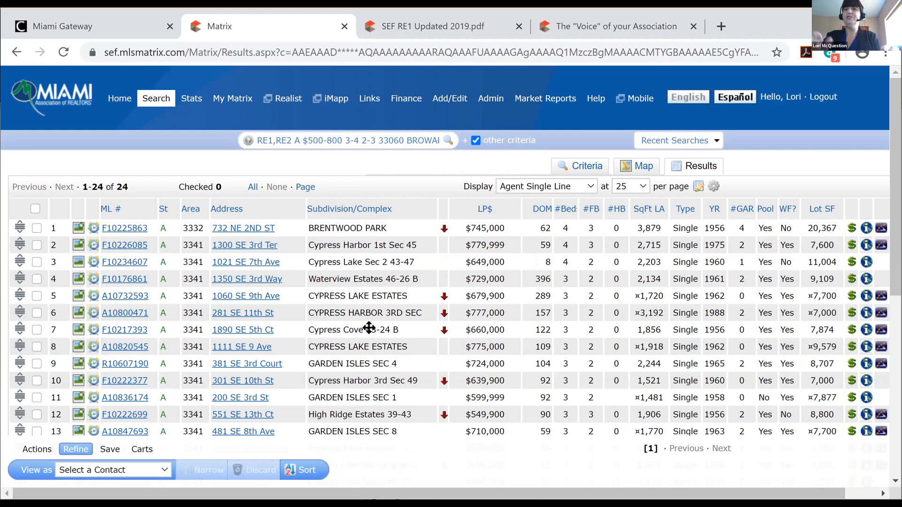
# Sort by Subdivision/Complex and check the eight Cypress Harbor listings in rows 4 through 11
pyautogui.click(347, 210)
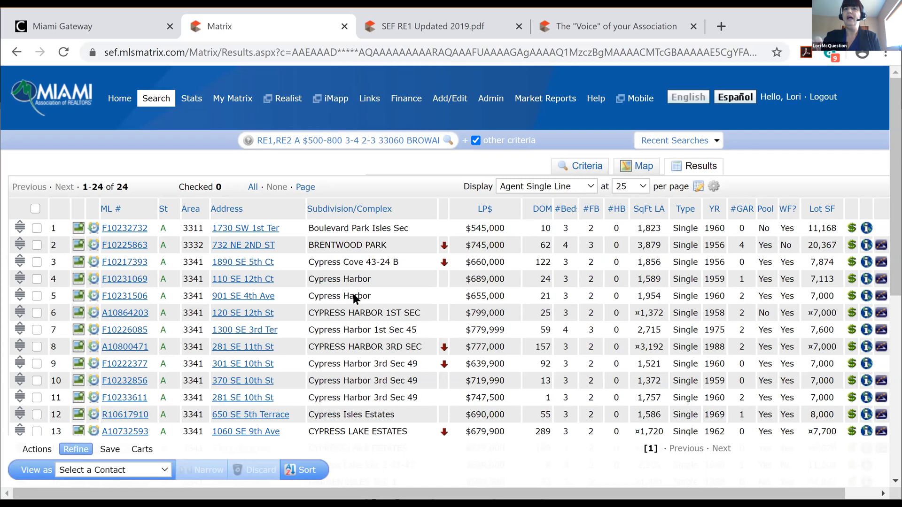
pyautogui.click(36, 279)
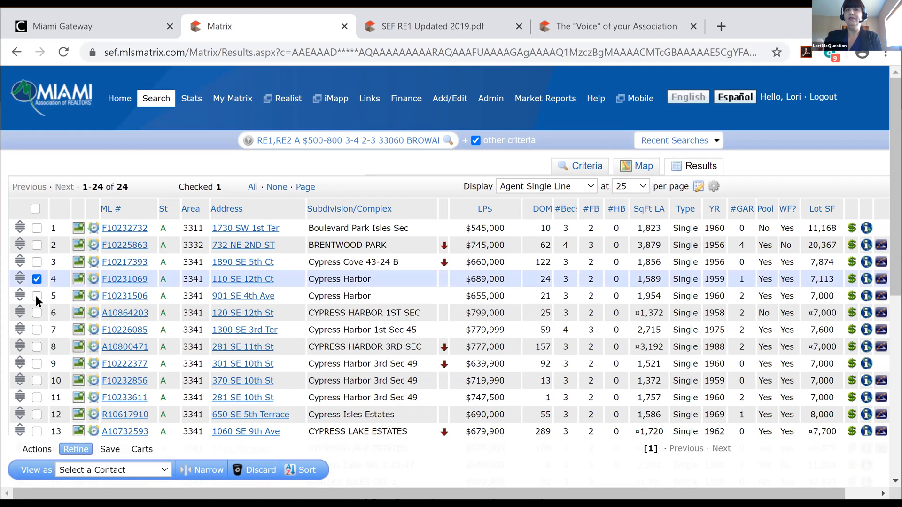
pyautogui.keyDown('shift'); pyautogui.click(36, 330); pyautogui.keyUp('shift')
pyautogui.click(35, 347)
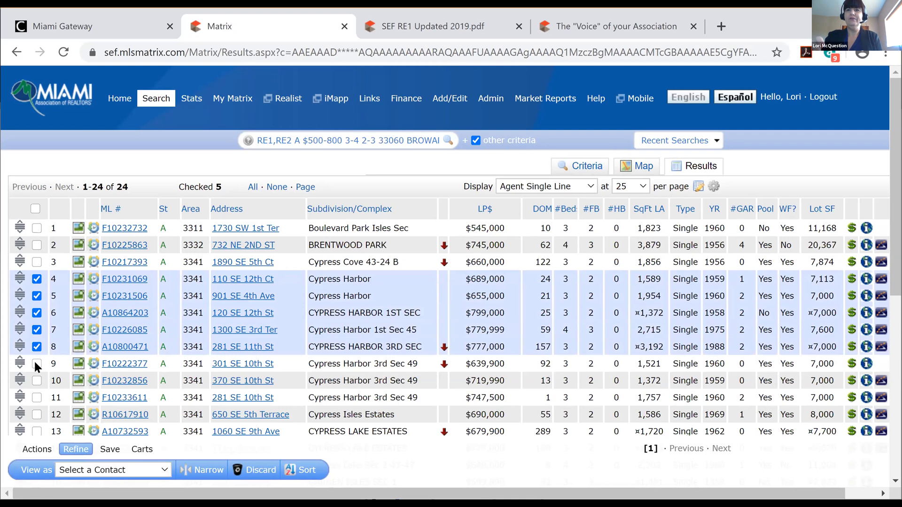
pyautogui.click(36, 364)
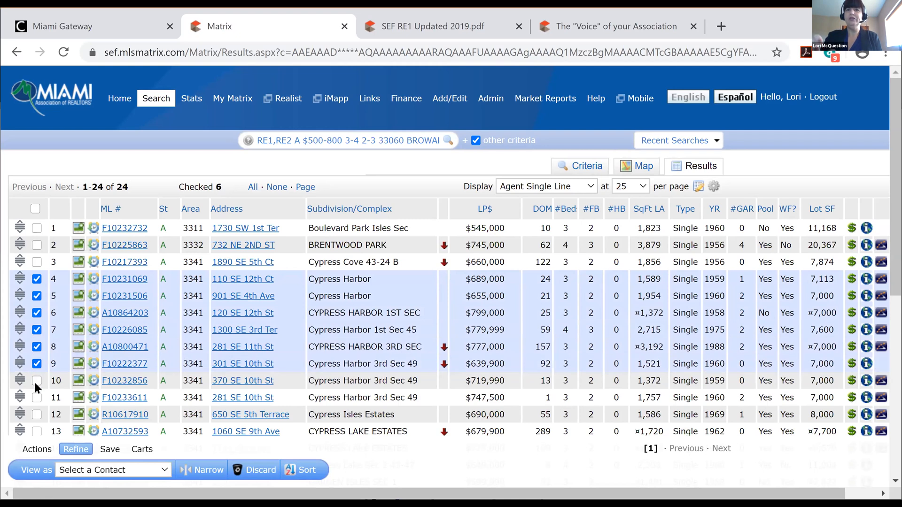
pyautogui.click(36, 380)
pyautogui.click(36, 397)
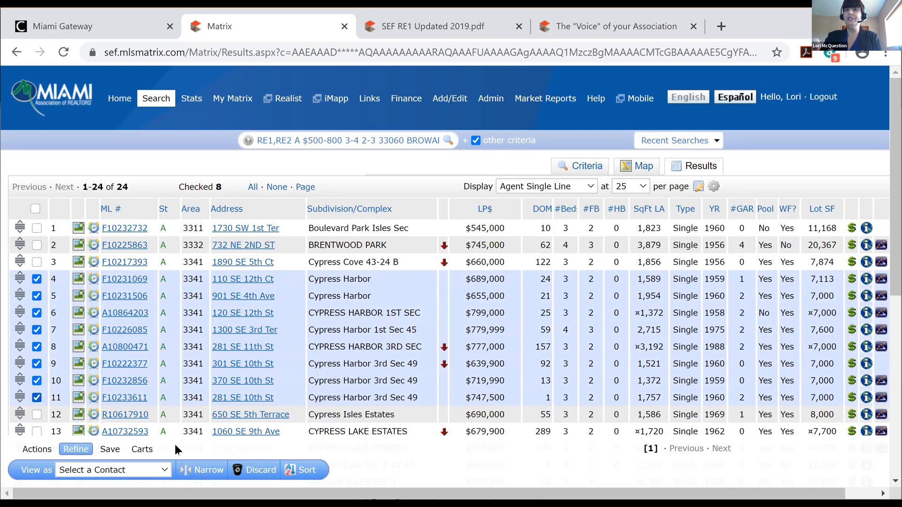
# Narrow to the checked Cypress Harbor listings, glance at Recent Searches, then uncheck all eight
pyautogui.click(210, 471)
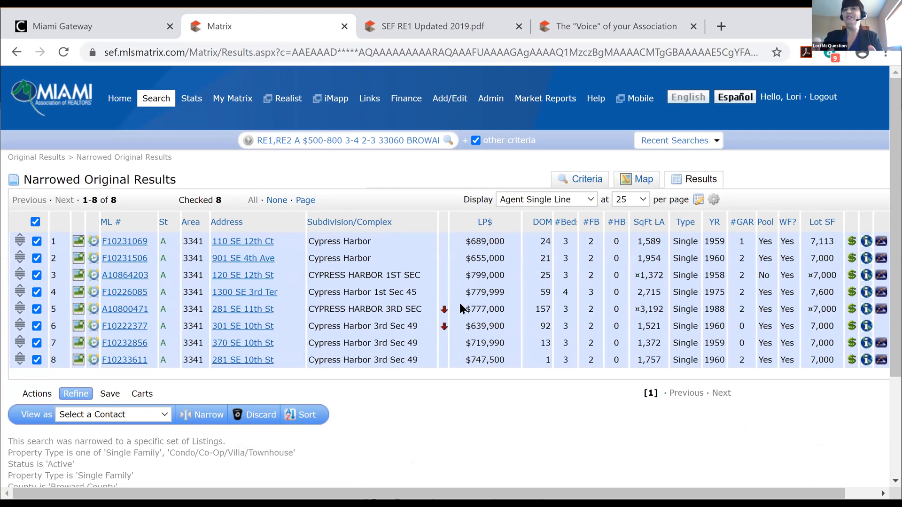
pyautogui.click(717, 140)
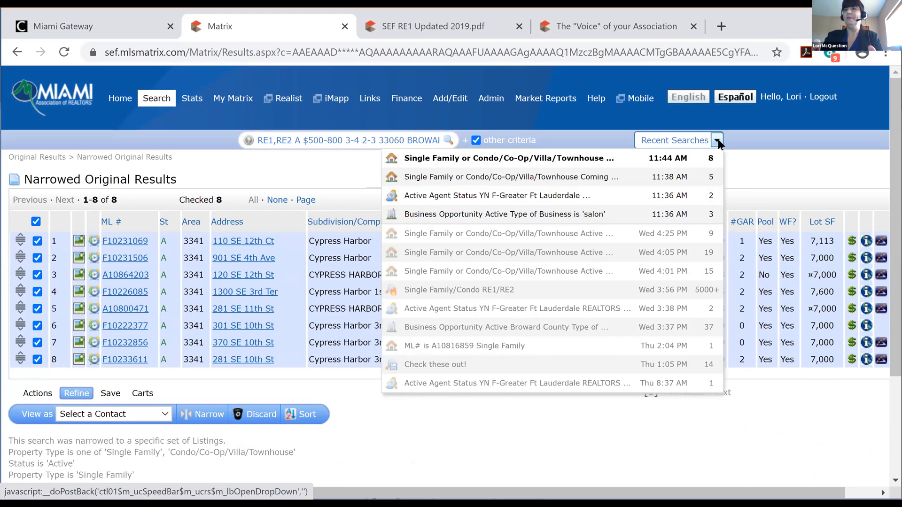
pyautogui.click(717, 141)
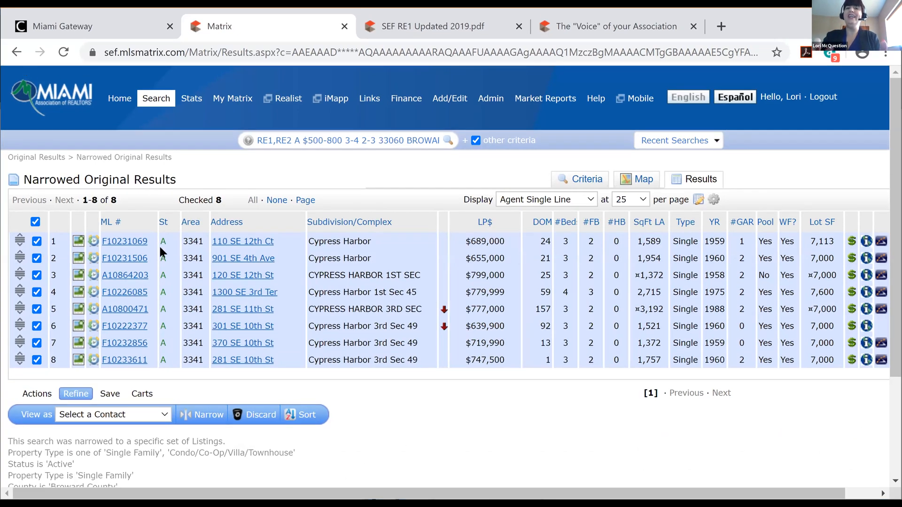
pyautogui.click(595, 179)
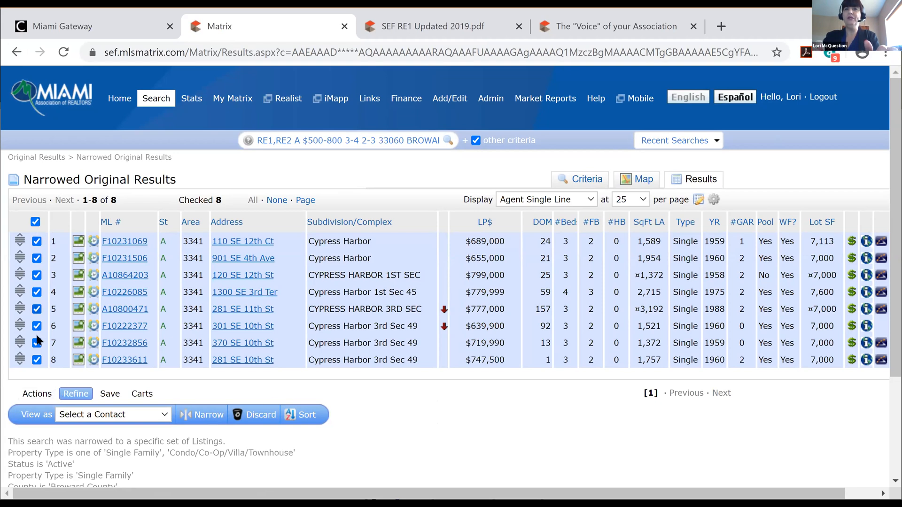
pyautogui.click(36, 222)
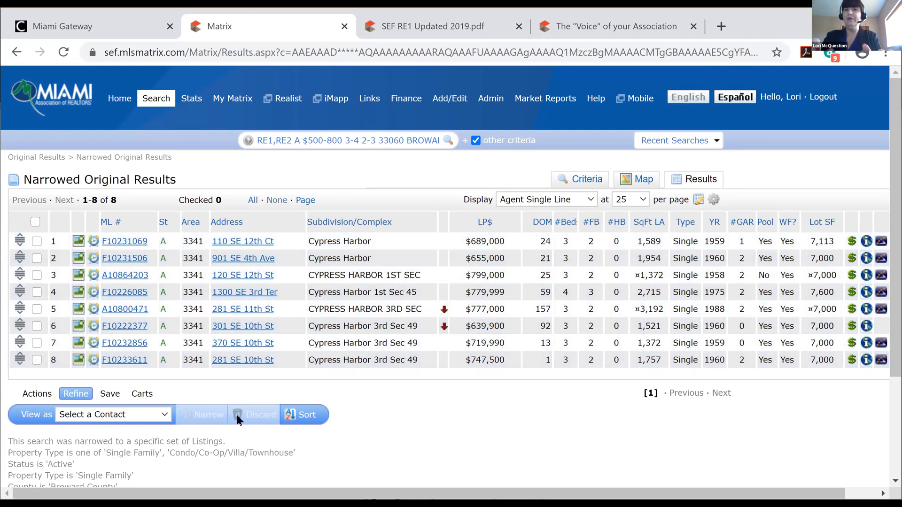
# From the Actions tab, check all eight Cypress Harbor listings and start an Email 8 Listings form
pyautogui.click(43, 393)
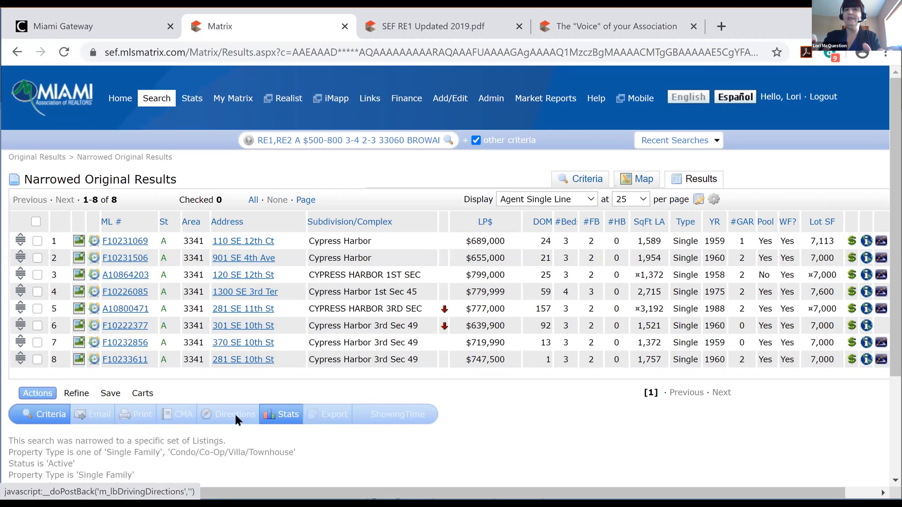
pyautogui.click(35, 221)
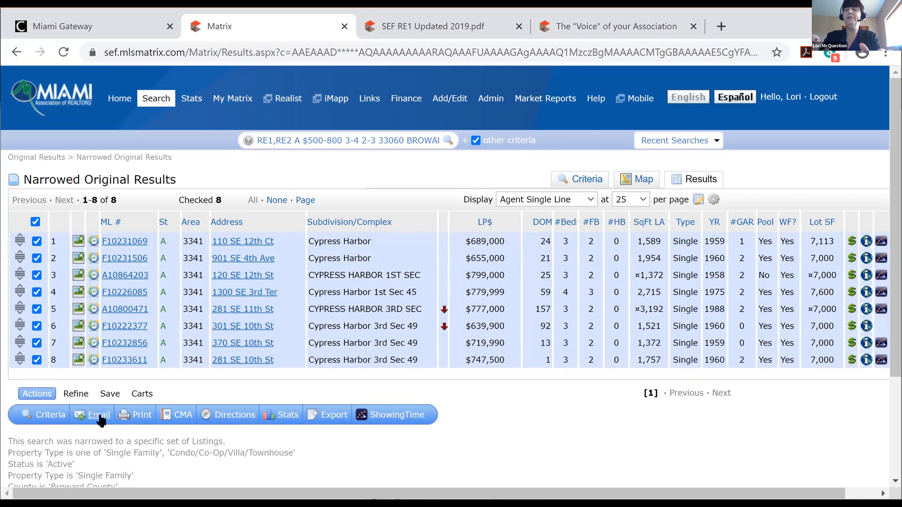
pyautogui.click(99, 416)
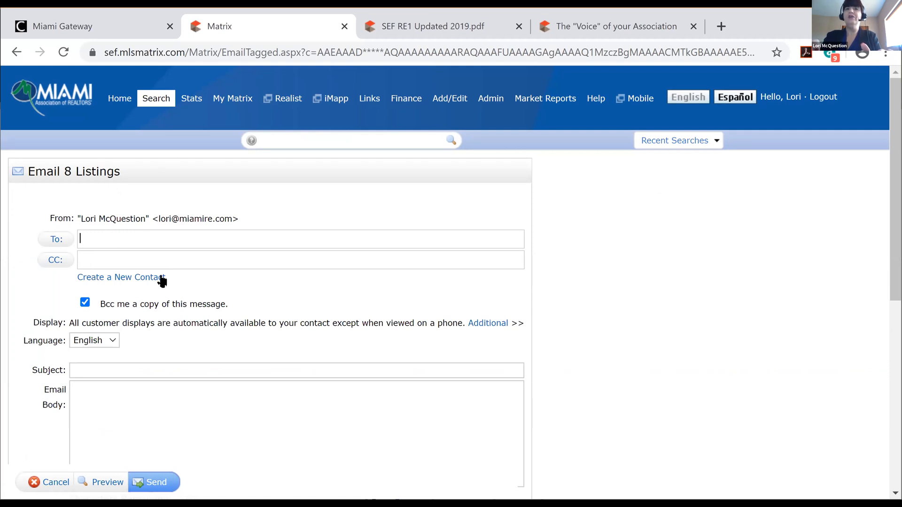
# Fill in the email subject 'Pompano Beach homes for you', leaving recipients and language unchanged
pyautogui.click(58, 239)
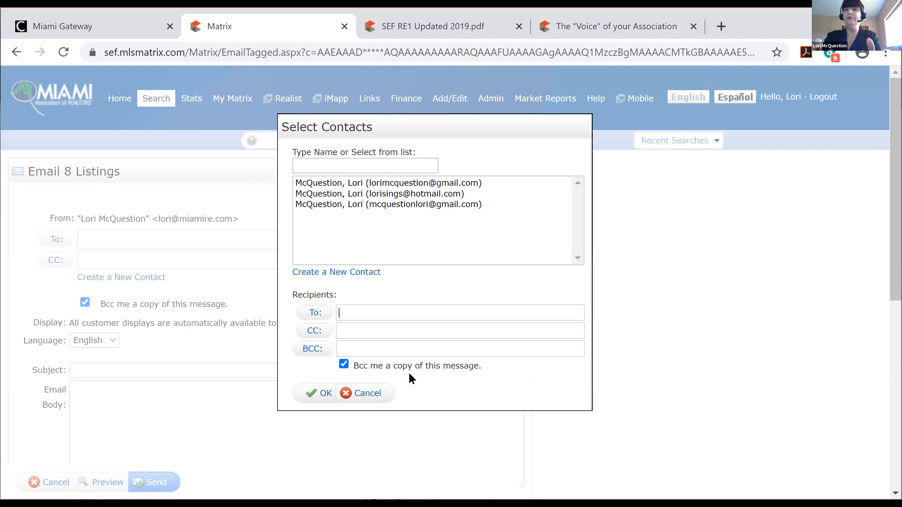
pyautogui.click(386, 392)
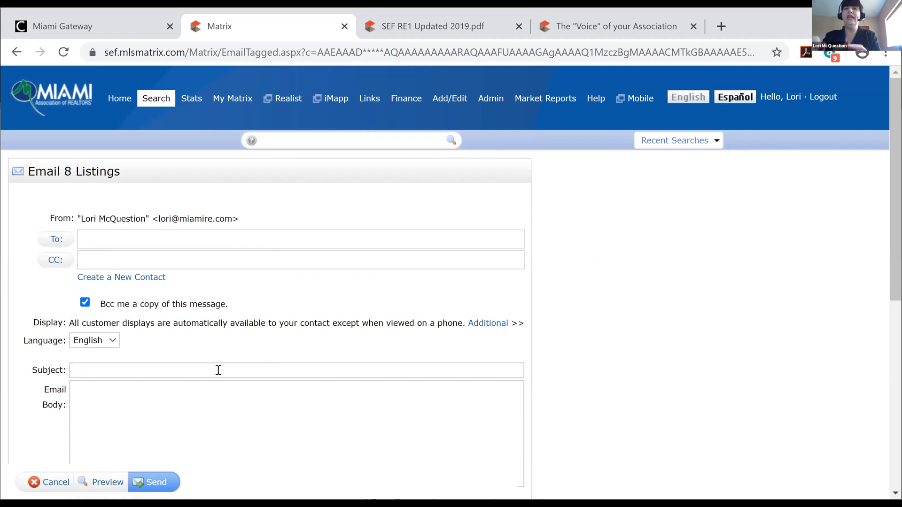
pyautogui.click(111, 339)
pyautogui.click(113, 341)
pyautogui.click(107, 369)
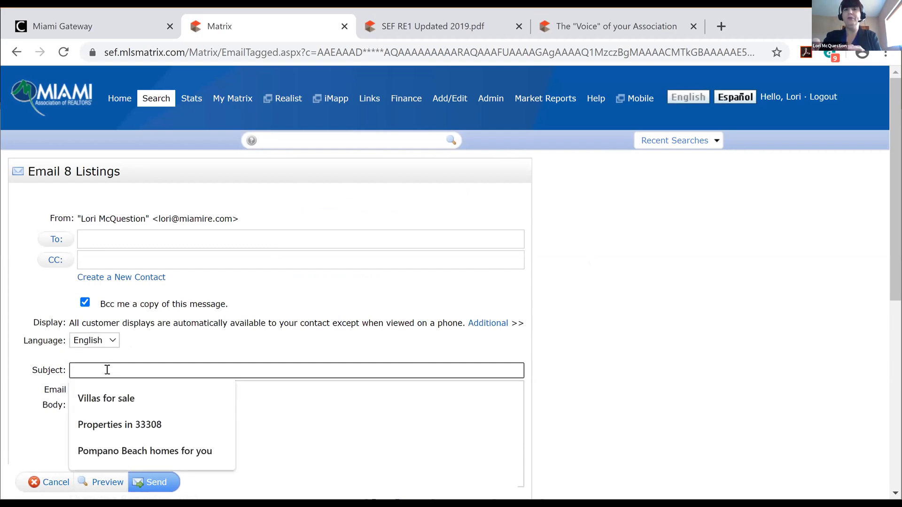
pyautogui.click(201, 453)
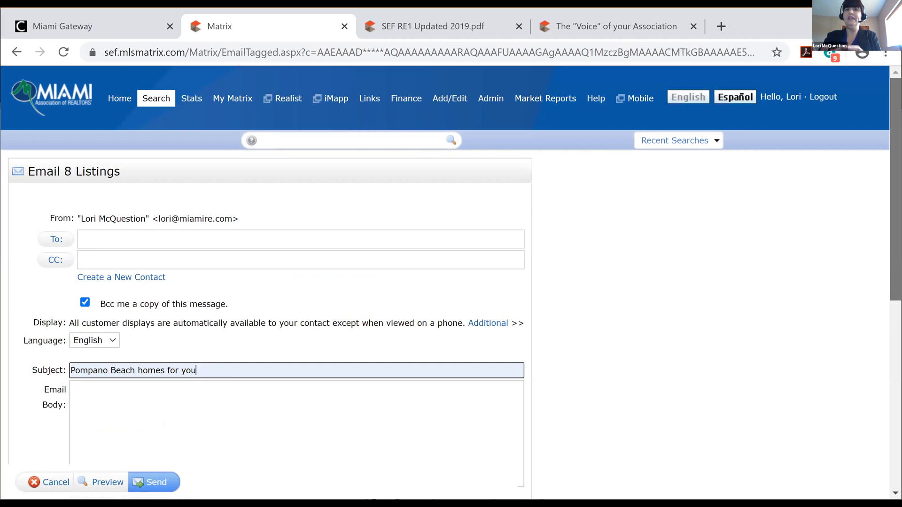
# Scroll the email form past the signature to the Cancel, Preview and Send buttons
pyautogui.scroll(-2, 895, 234)
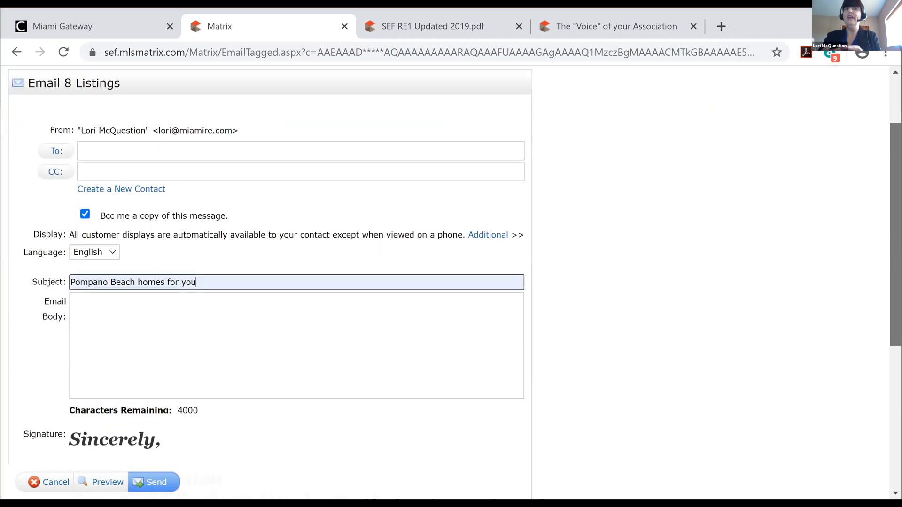
pyautogui.scroll(-1, 451, 281)
pyautogui.scroll(-1, 451, 282)
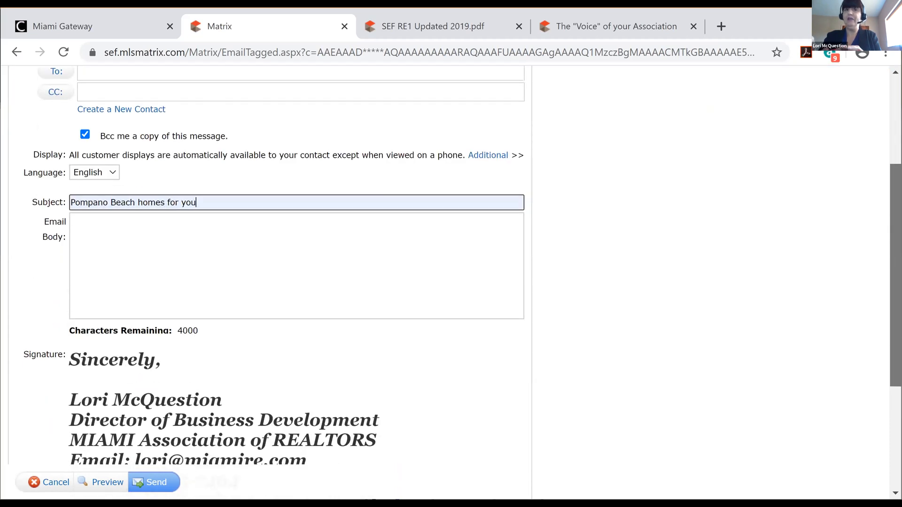
pyautogui.scroll(-1, 451, 282)
pyautogui.scroll(-1, 451, 282)
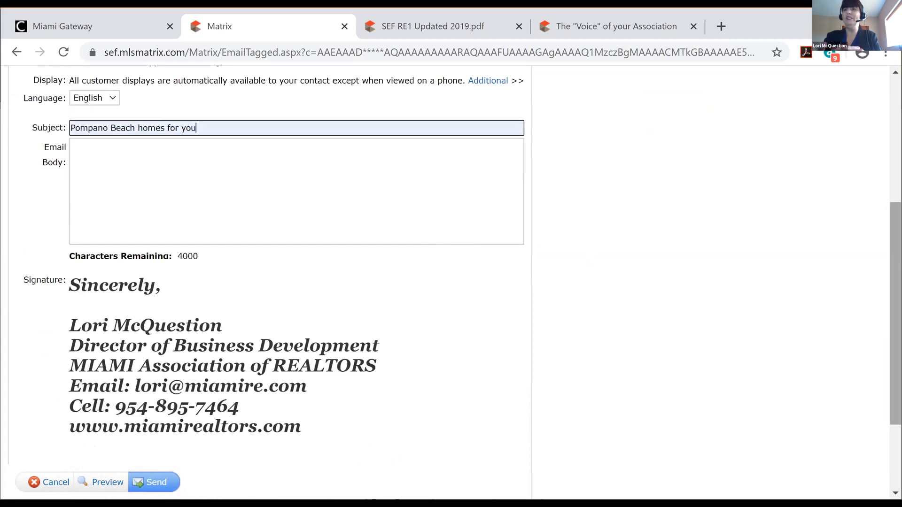
pyautogui.scroll(-1, 451, 282)
pyautogui.scroll(-2, 451, 282)
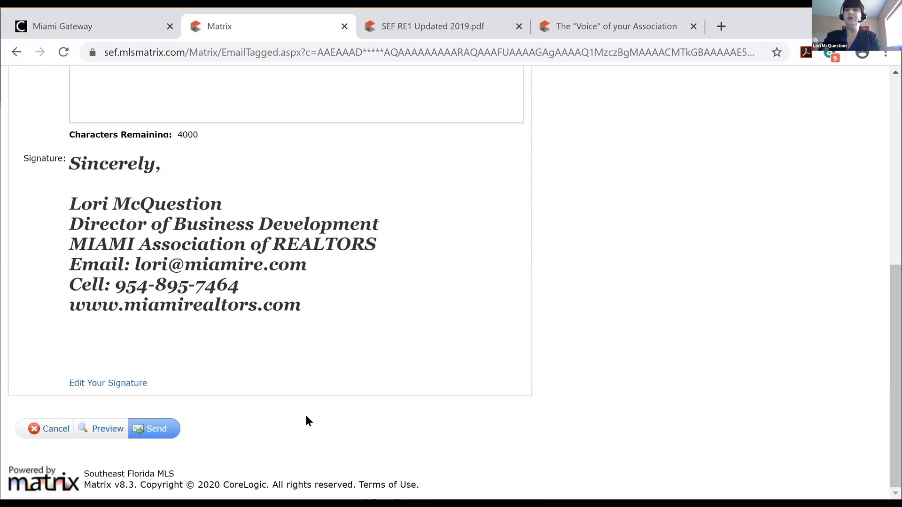
# Preview the email as the client sees it, browsing the listing cards and enlarging the first photo
pyautogui.click(108, 430)
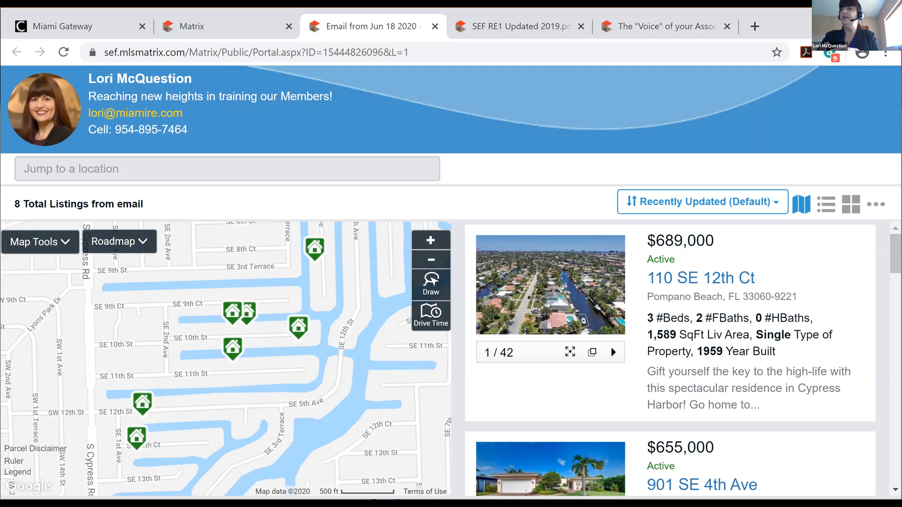
pyautogui.scroll(-1, 695, 294)
pyautogui.scroll(1, 696, 294)
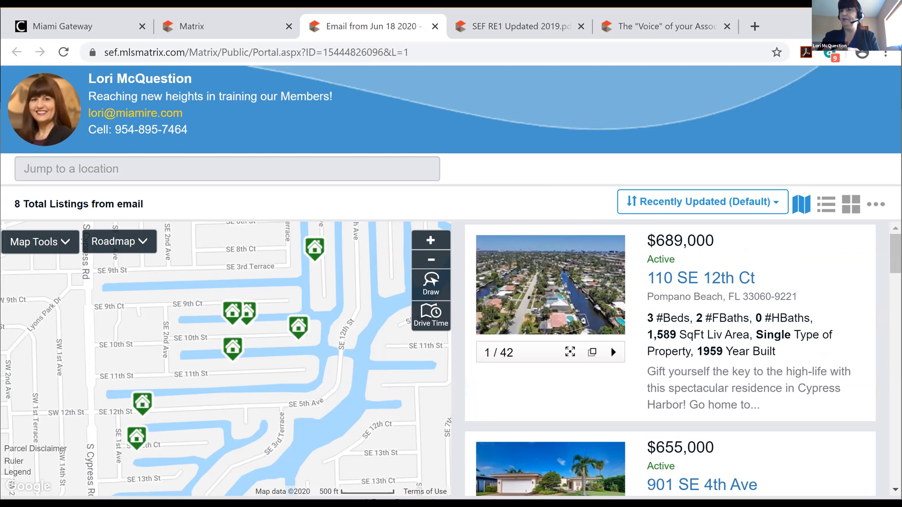
pyautogui.scroll(-2, 670, 359)
pyautogui.scroll(-5, 670, 359)
pyautogui.scroll(-6, 671, 359)
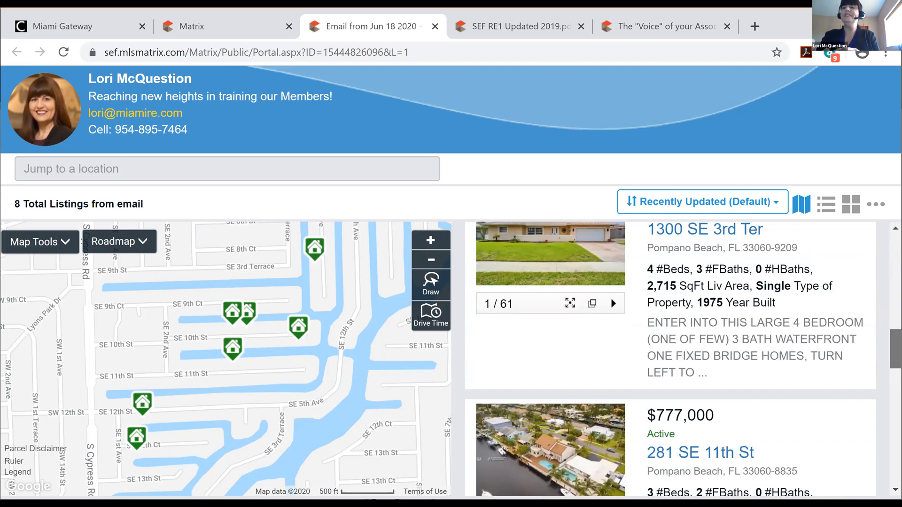
pyautogui.scroll(-9, 670, 360)
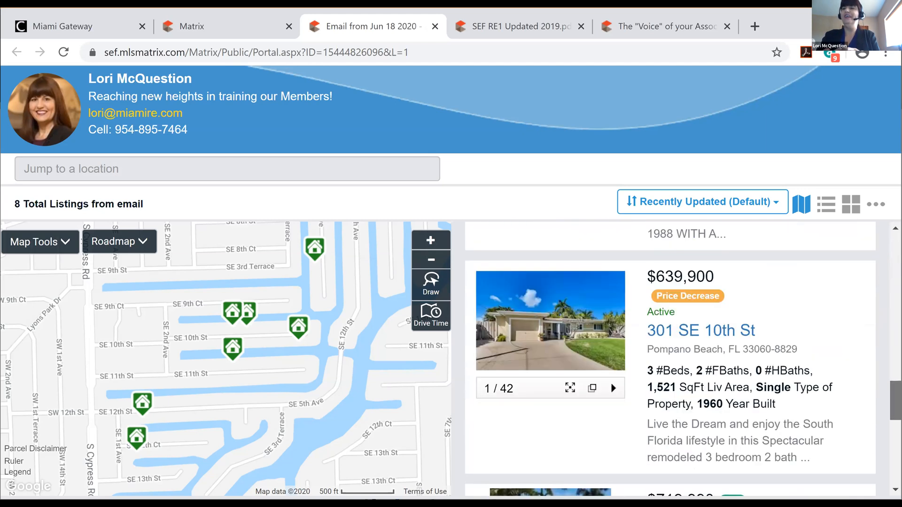
pyautogui.scroll(-5, 670, 359)
pyautogui.scroll(-5, 671, 359)
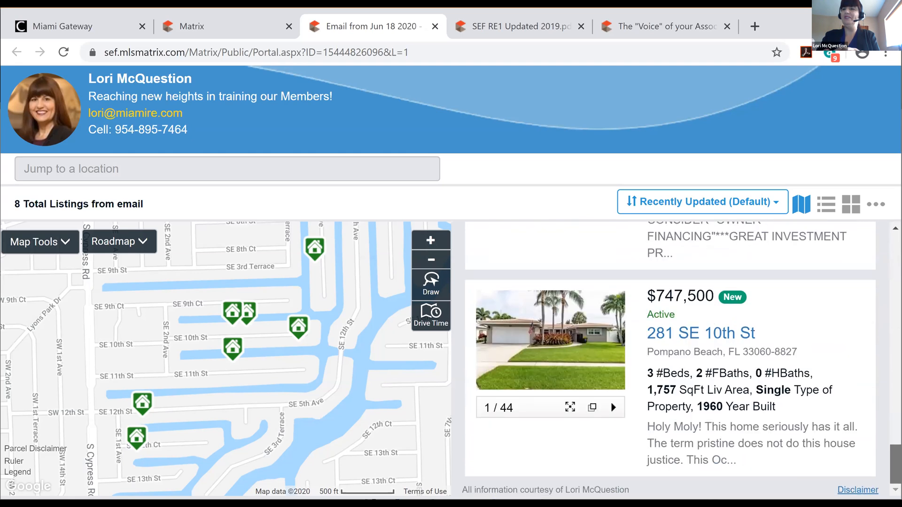
pyautogui.scroll(5, 670, 359)
pyautogui.scroll(-5, 670, 359)
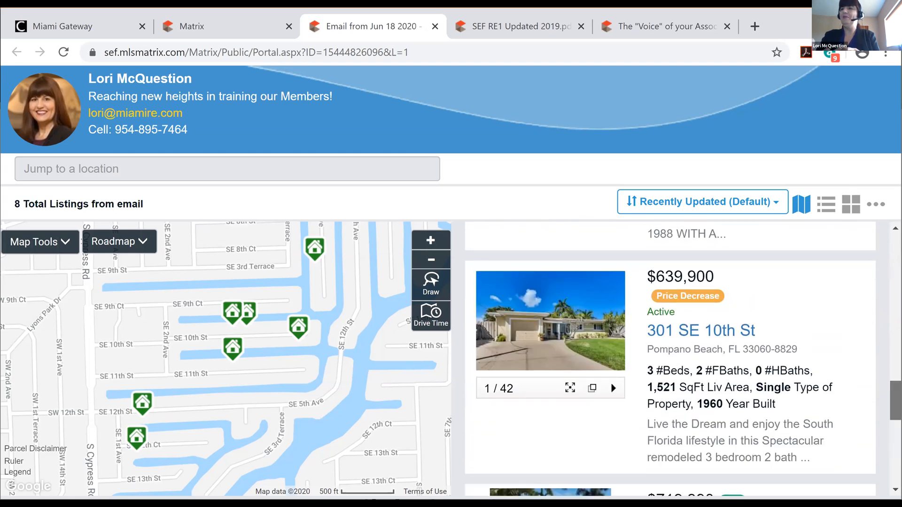
pyautogui.scroll(15, 670, 359)
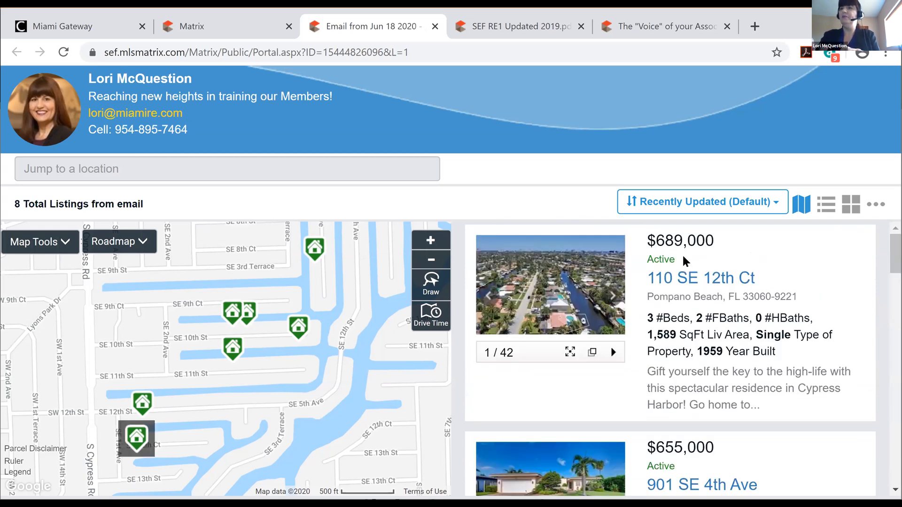
pyautogui.click(569, 295)
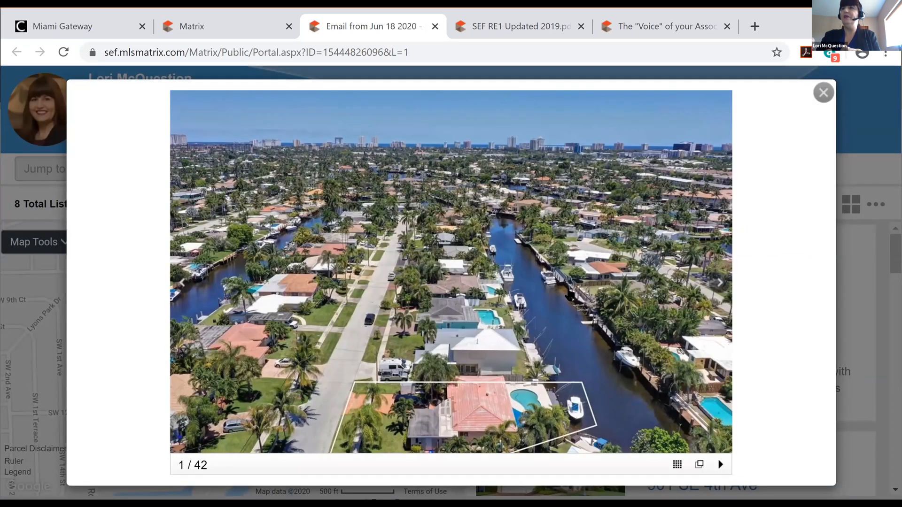
pyautogui.click(822, 92)
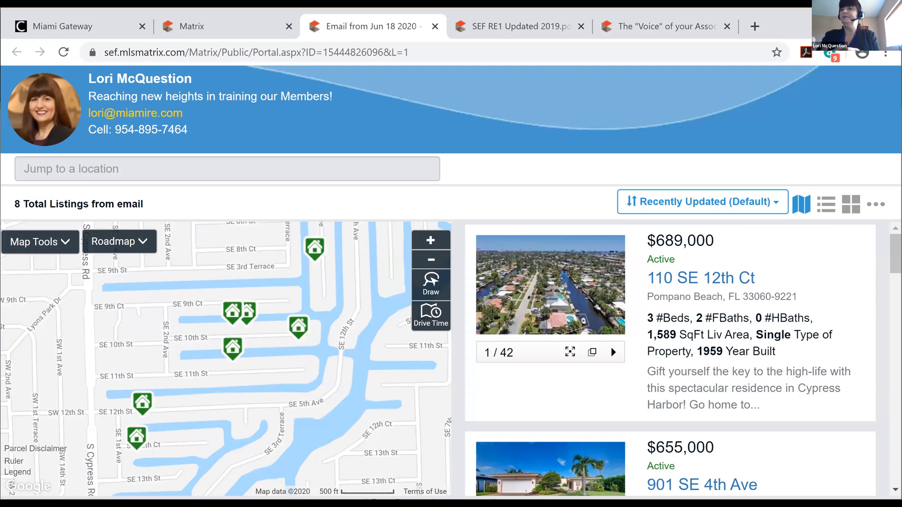
pyautogui.click(701, 278)
pyautogui.scroll(-8, 445, 281)
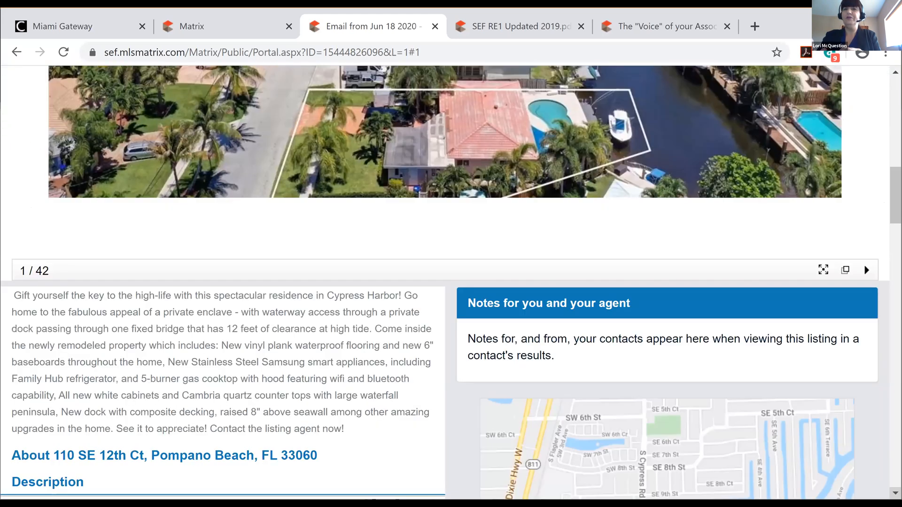
pyautogui.scroll(-3, 451, 282)
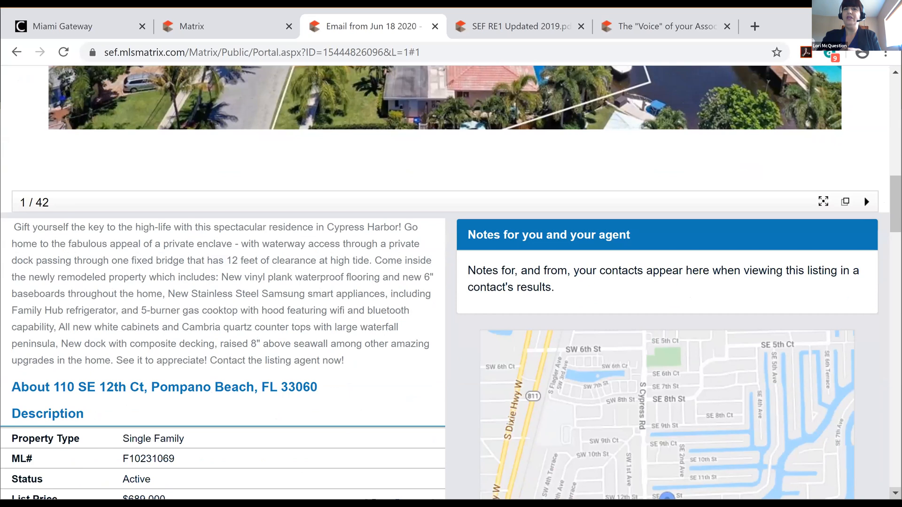
pyautogui.scroll(-3, 451, 282)
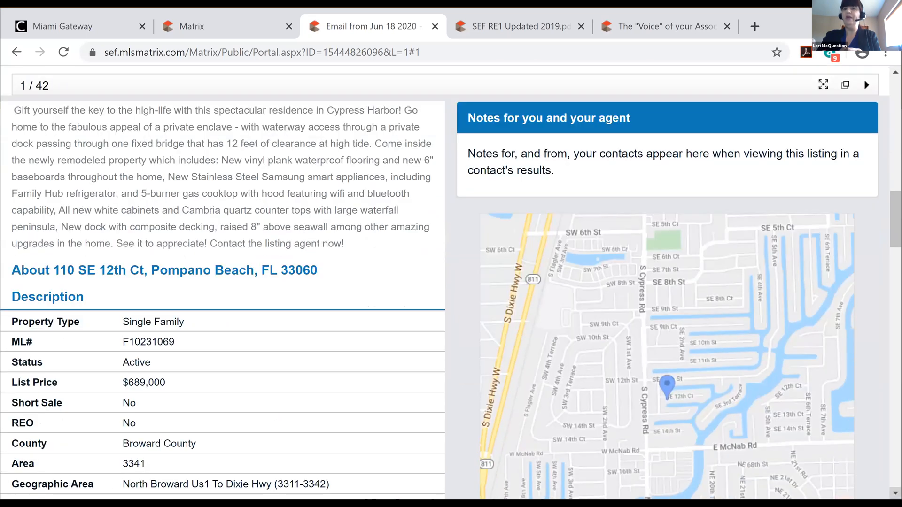
pyautogui.scroll(-2, 450, 281)
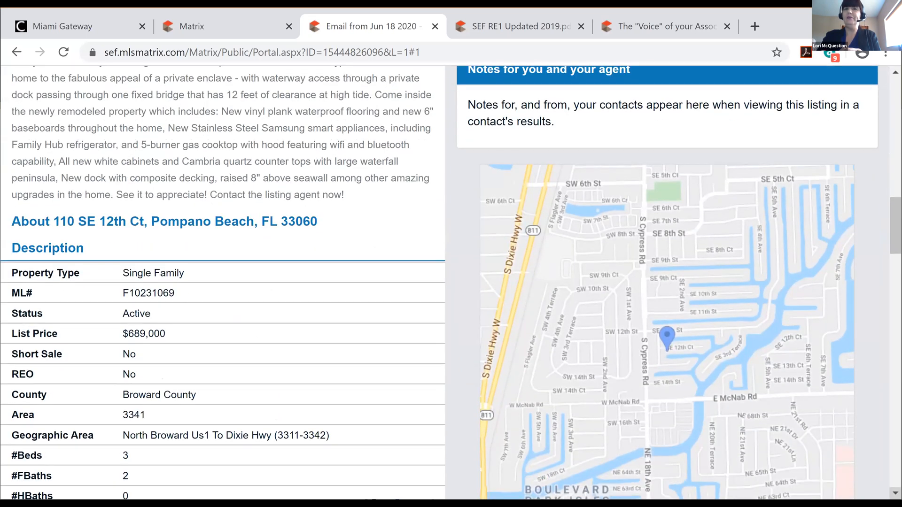
pyautogui.scroll(-5, 451, 282)
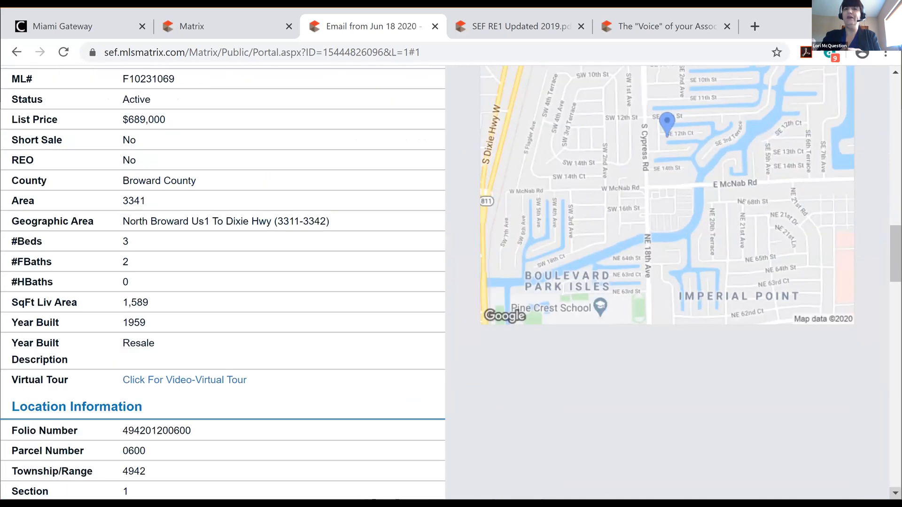
pyautogui.scroll(-7, 450, 282)
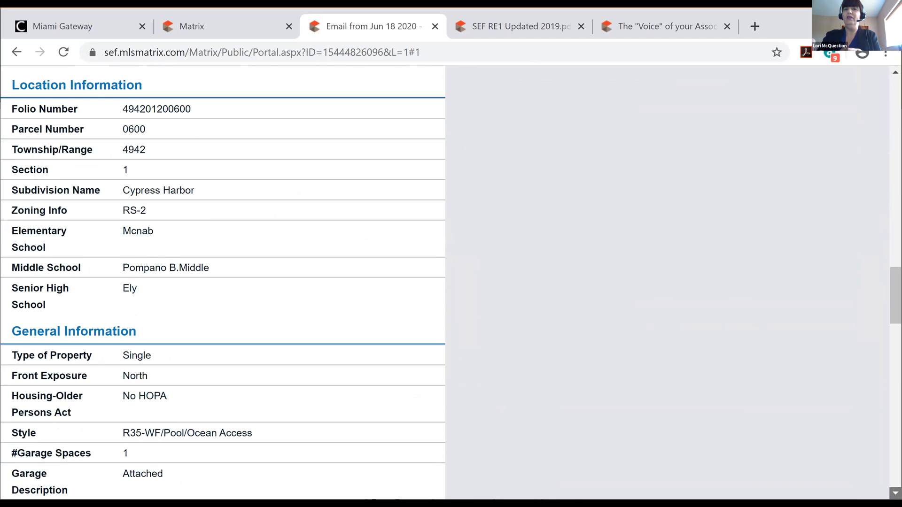
pyautogui.scroll(-8, 223, 282)
pyautogui.scroll(-19, 223, 282)
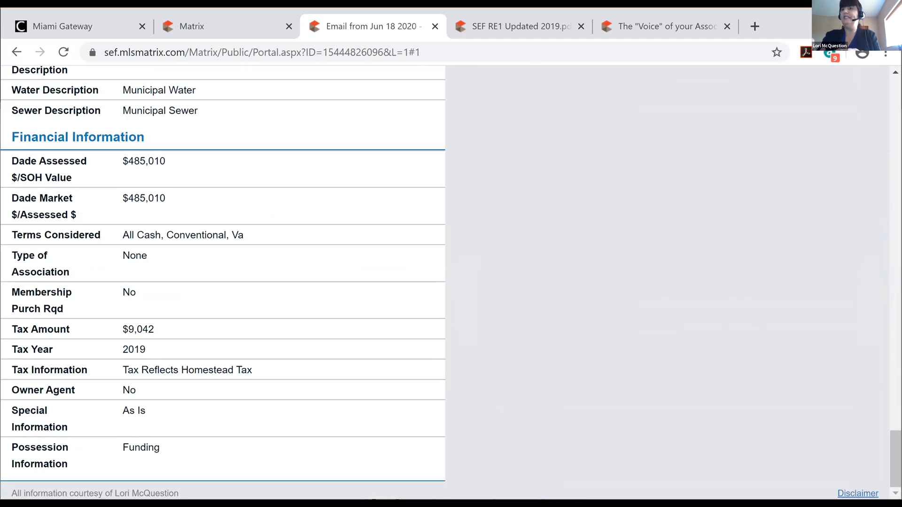
pyautogui.scroll(20, 223, 282)
pyautogui.scroll(15, 504, 151)
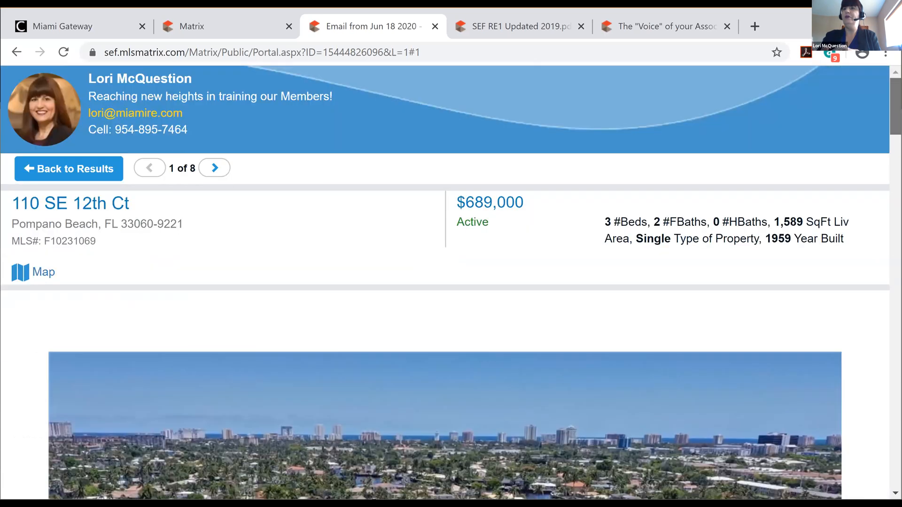
# Go back to the 8 emailed listings and change the sort from Recently Updated to ListPrice
pyautogui.click(74, 169)
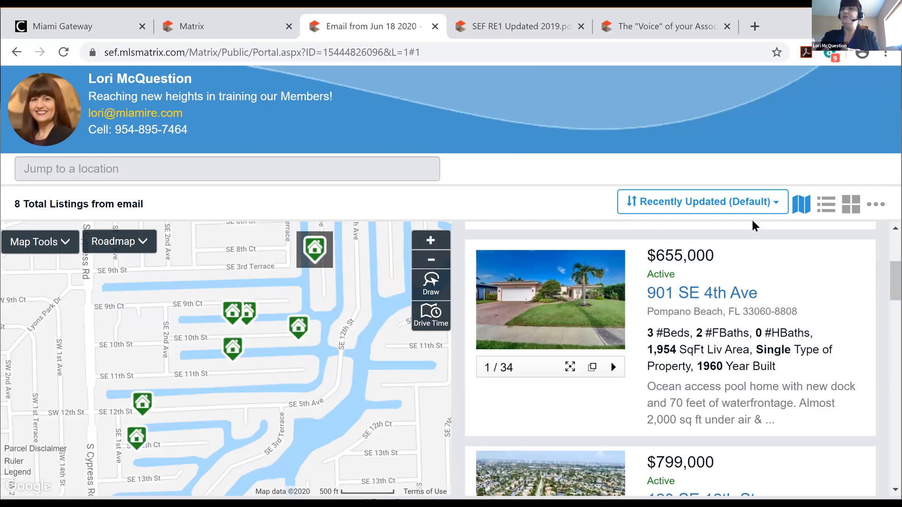
pyautogui.click(776, 206)
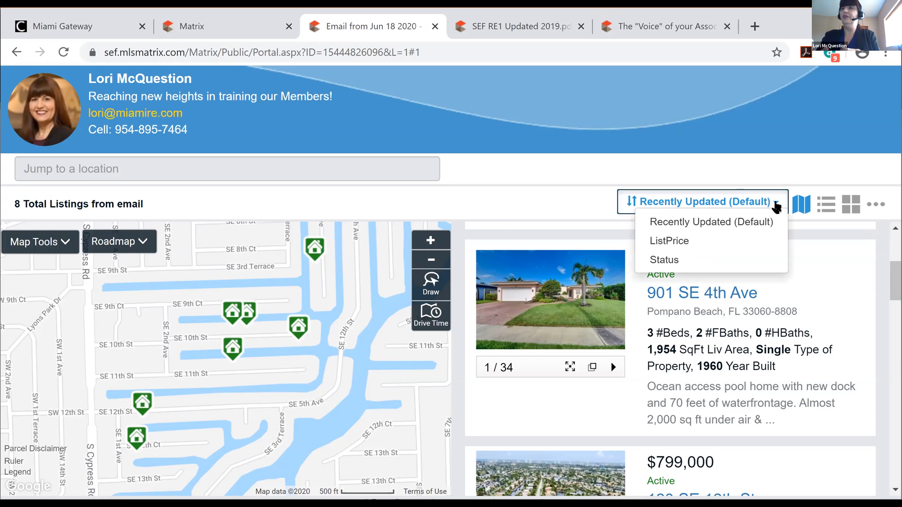
pyautogui.click(775, 206)
pyautogui.click(775, 207)
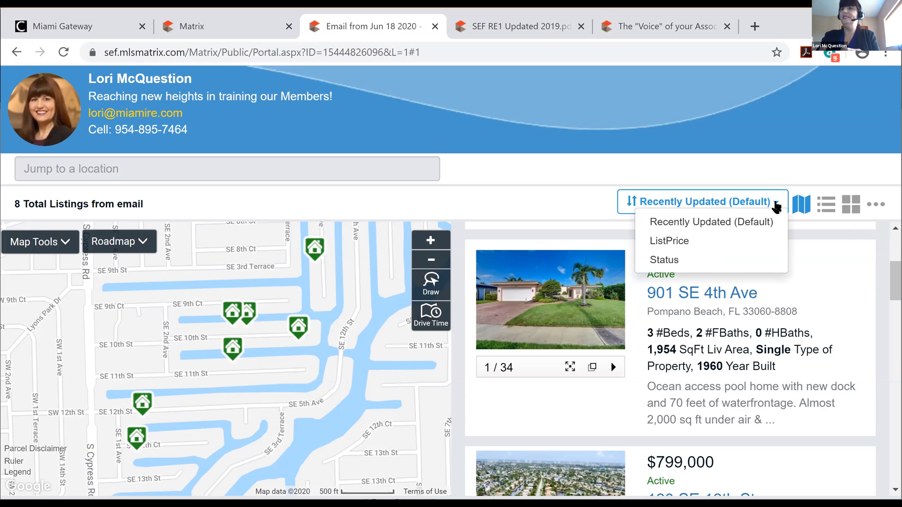
pyautogui.click(678, 241)
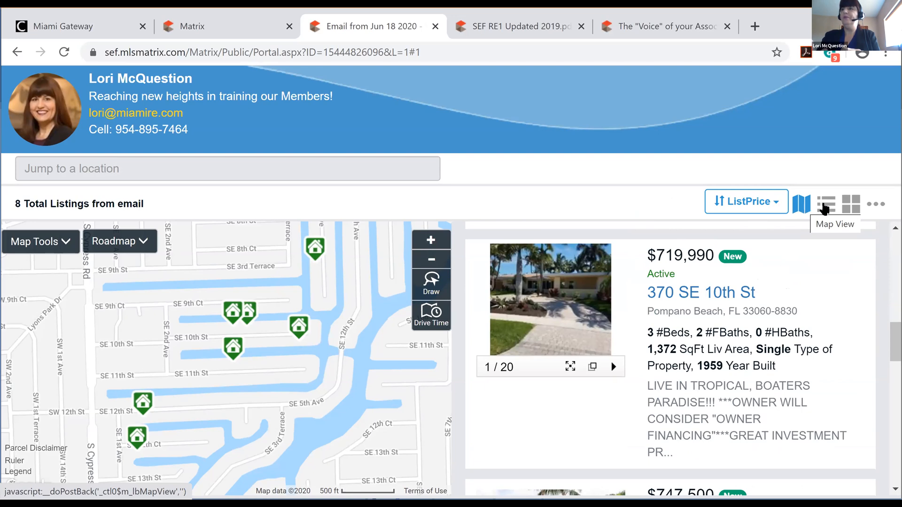
# Switch the listings to full-width rows, then grid cards, and open the display format dropdown
pyautogui.click(827, 208)
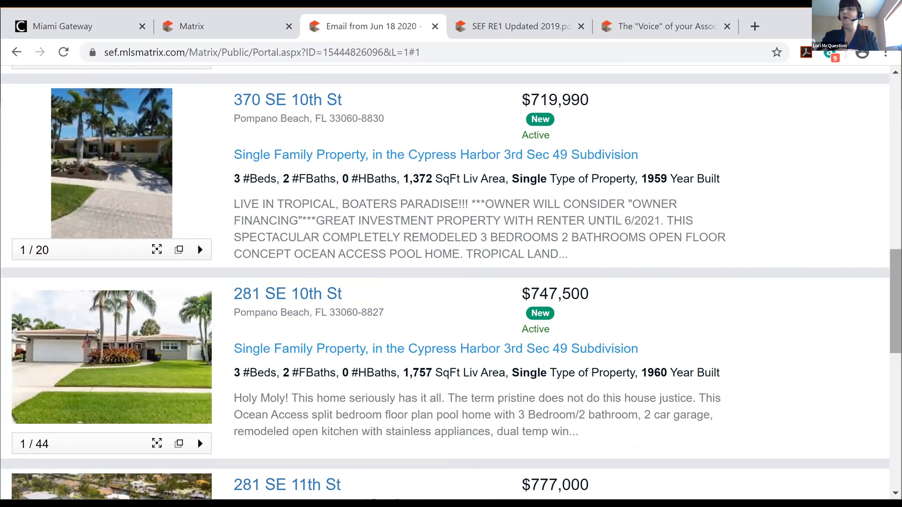
pyautogui.scroll(20, 450, 281)
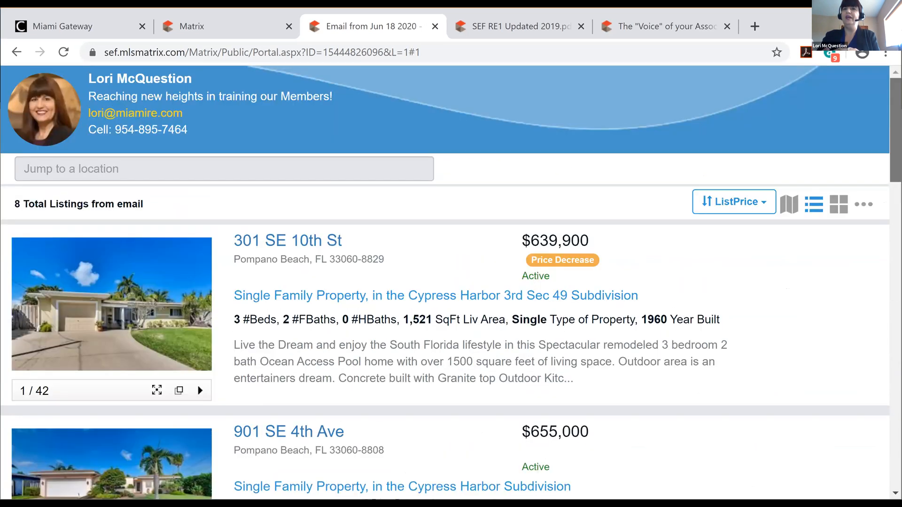
pyautogui.click(839, 204)
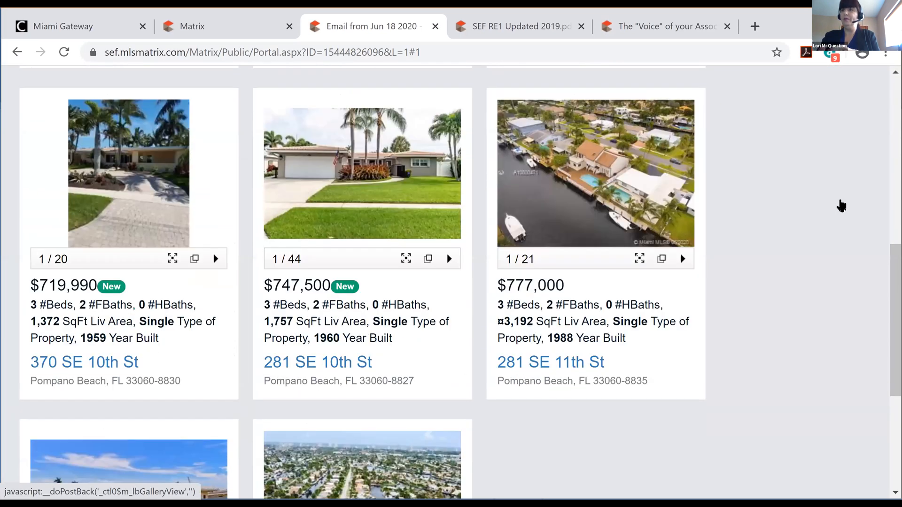
pyautogui.scroll(2, 451, 281)
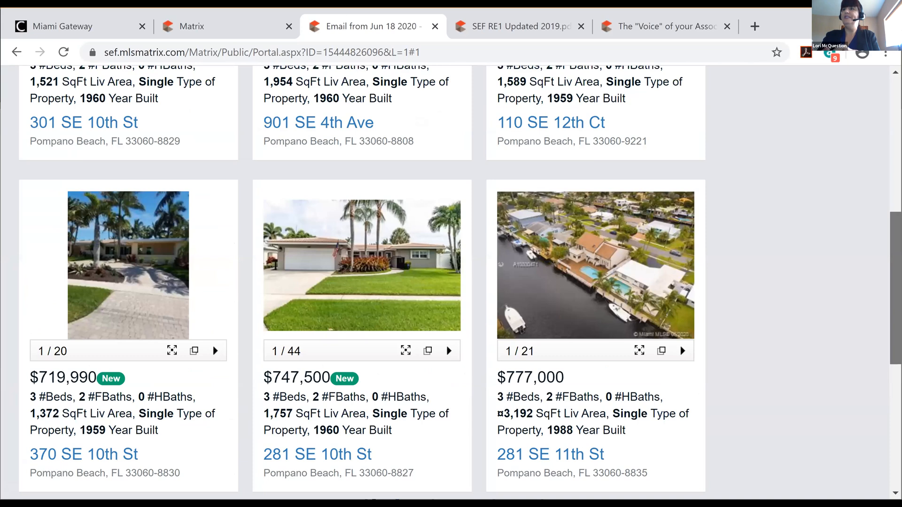
pyautogui.scroll(6, 450, 281)
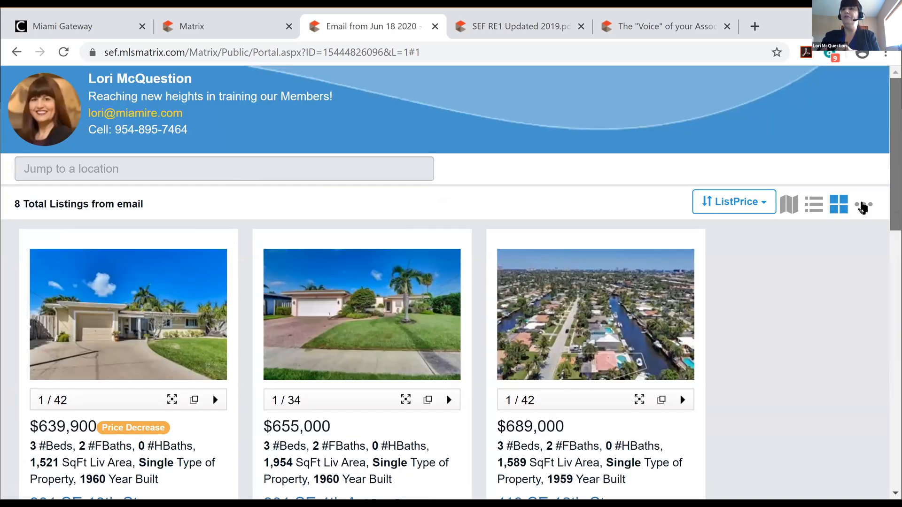
pyautogui.click(863, 205)
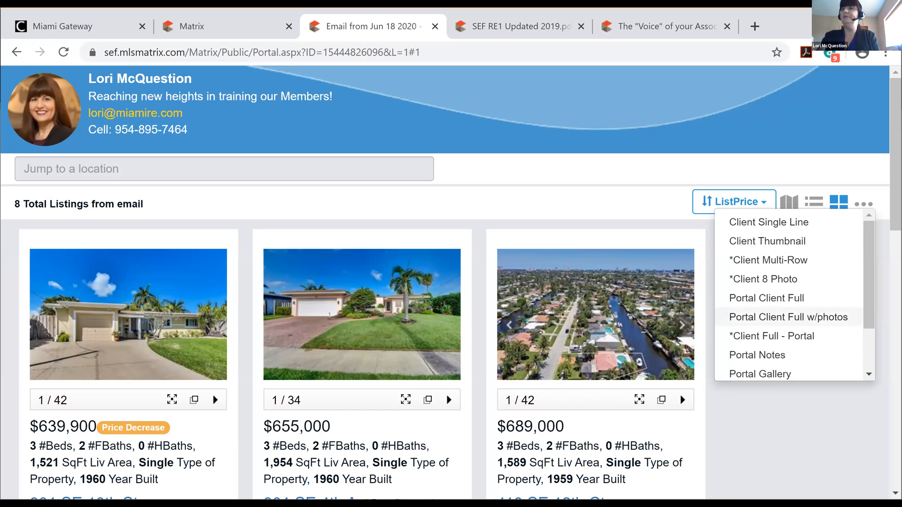
# Dismiss the display format list, keeping the ListPrice-sorted grid starting at $639,900
pyautogui.click(528, 201)
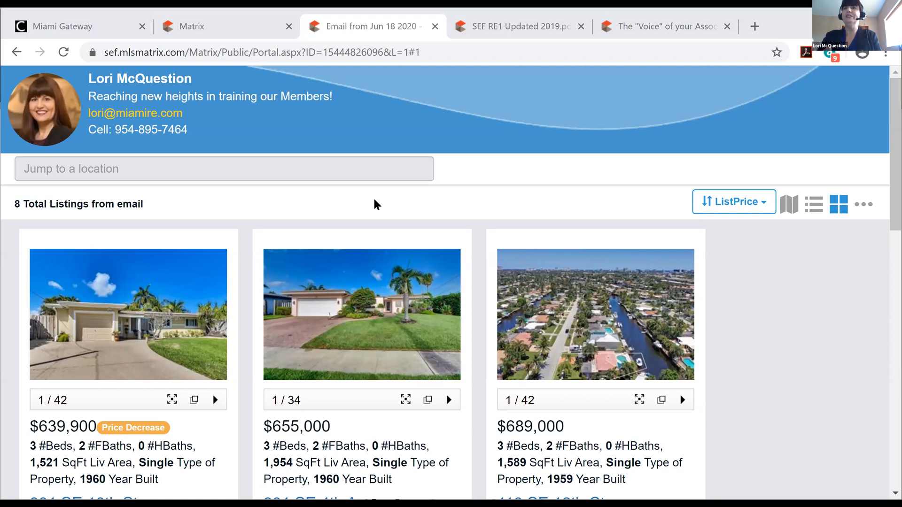
# Open the RE1/RE2 Single Family/Condo search criteria page
pyautogui.click(235, 21)
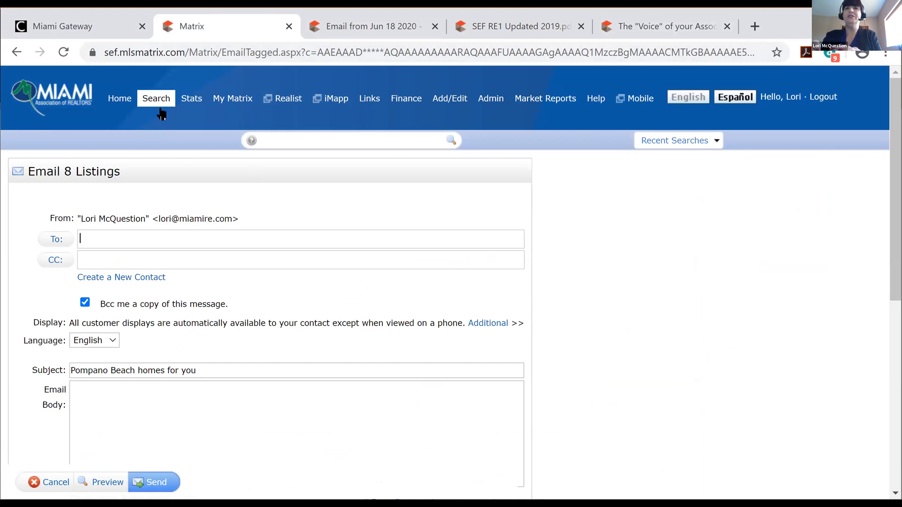
pyautogui.click(174, 117)
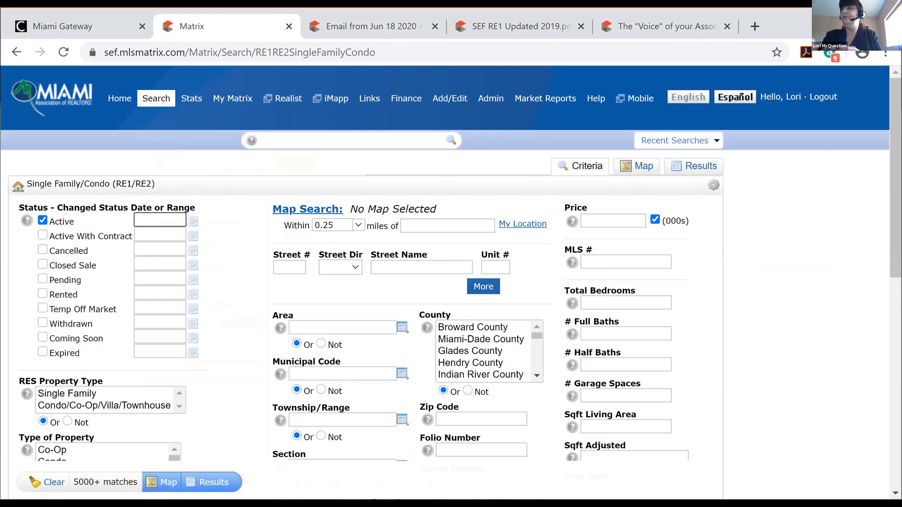
pyautogui.scroll(-10, 379, 444)
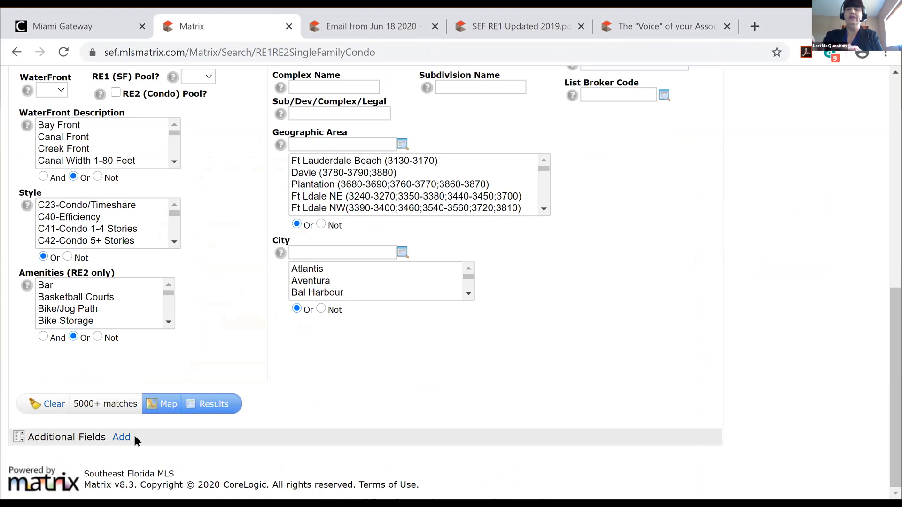
# Search the additional fields for 'parking', add Parking Restrictions, and return to the search form
pyautogui.click(121, 437)
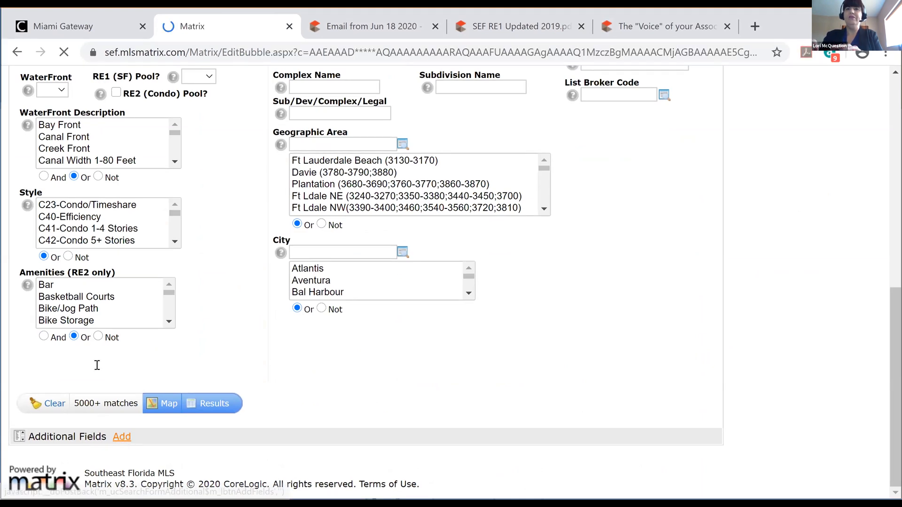
pyautogui.write('ve')
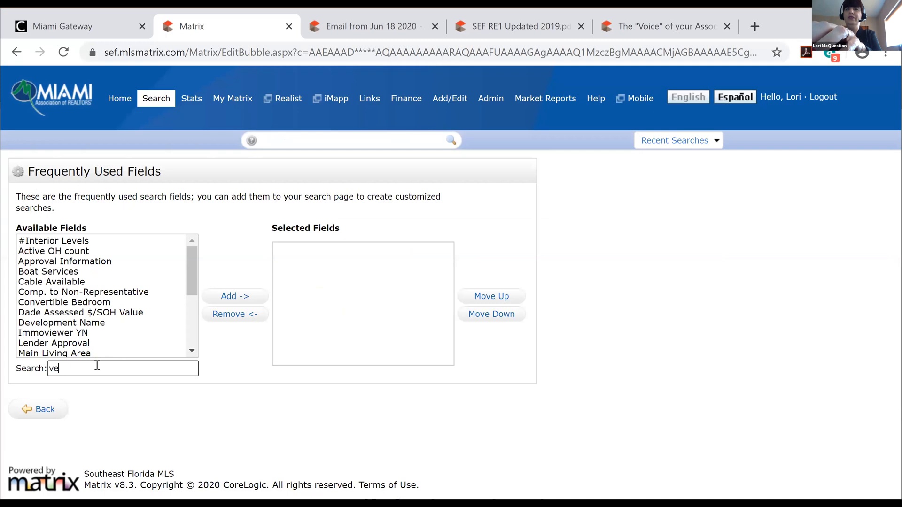
pyautogui.write('hocle')
pyautogui.press('BackSpace')
pyautogui.press('BackSpace')
pyautogui.press('BackSpace')
pyautogui.press('BackSpace')
pyautogui.write('icle')
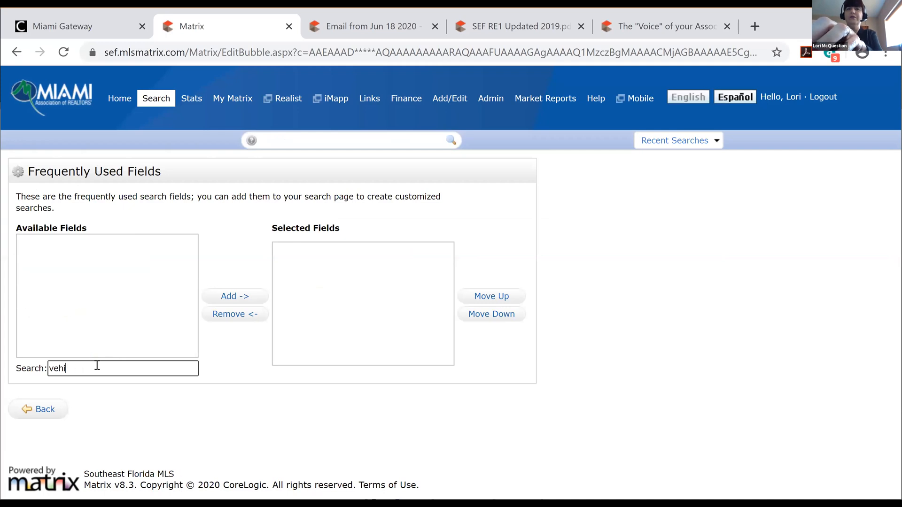
pyautogui.press('BackSpace')
pyautogui.press('BackSpace')
pyautogui.press('BackSpace')
pyautogui.press('BackSpace')
pyautogui.press('BackSpace')
pyautogui.press('BackSpace')
pyautogui.press('BackSpace')
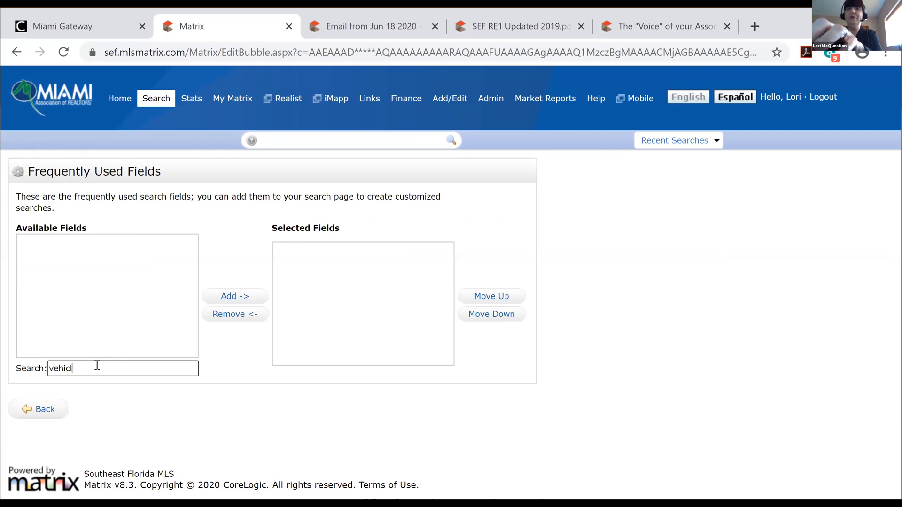
pyautogui.write('tru')
pyautogui.press('BackSpace')
pyautogui.write('ruck')
pyautogui.press('BackSpace')
pyautogui.press('BackSpace')
pyautogui.press('BackSpace')
pyautogui.press('BackSpace')
pyautogui.press('BackSpace')
pyautogui.write('work')
pyautogui.press('BackSpace')
pyautogui.press('BackSpace')
pyautogui.press('BackSpace')
pyautogui.press('BackSpace')
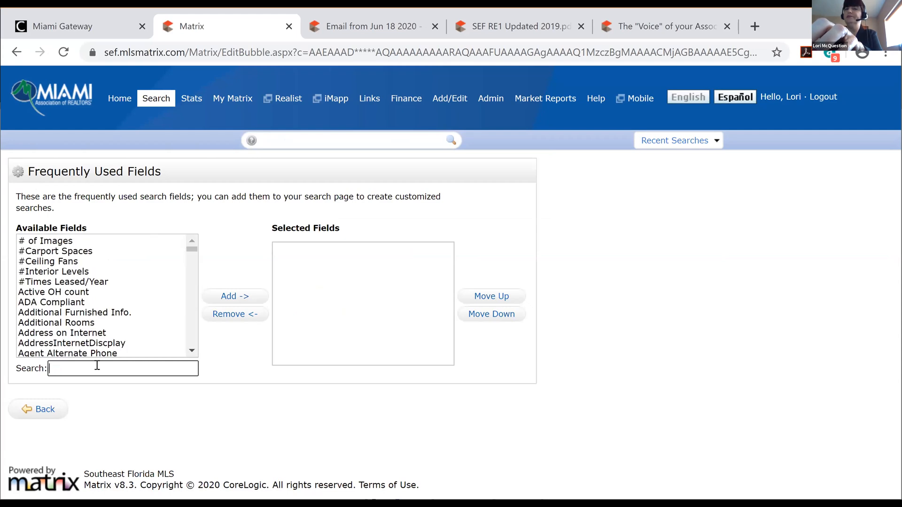
pyautogui.write('par')
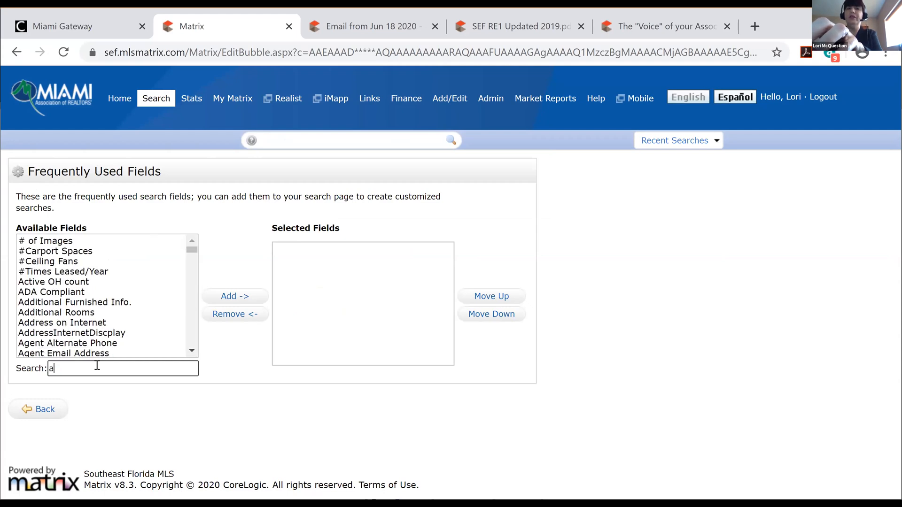
pyautogui.write('king')
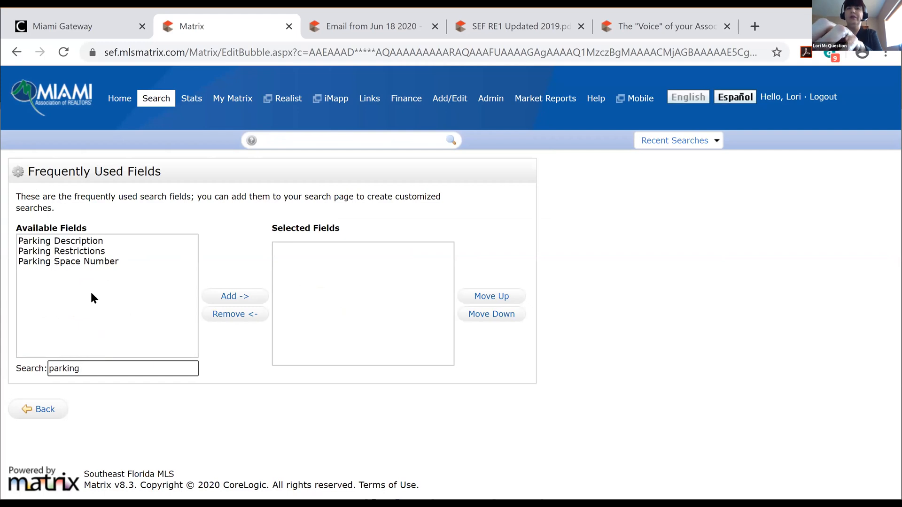
pyautogui.click(66, 250)
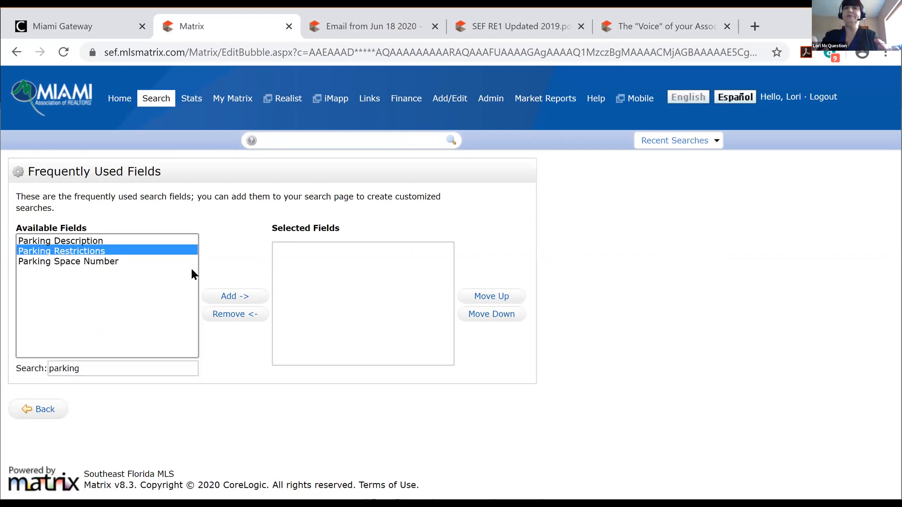
pyautogui.click(230, 295)
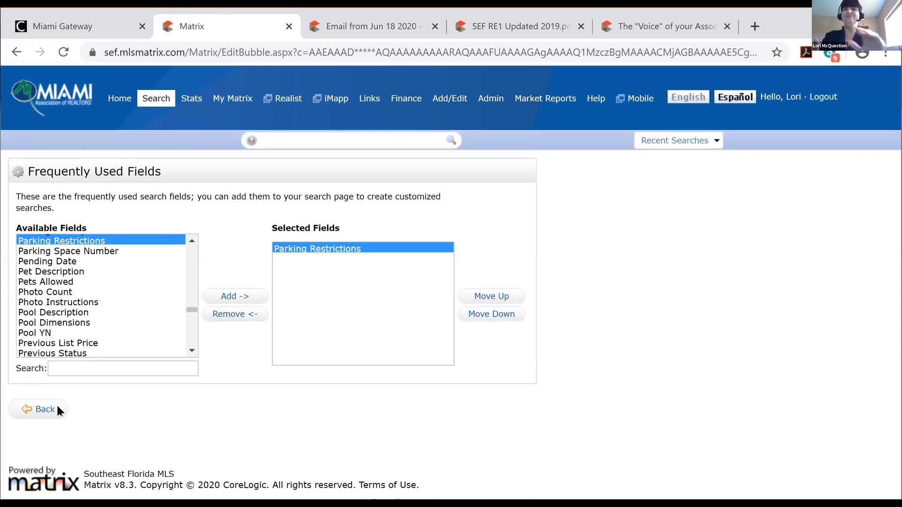
pyautogui.click(44, 409)
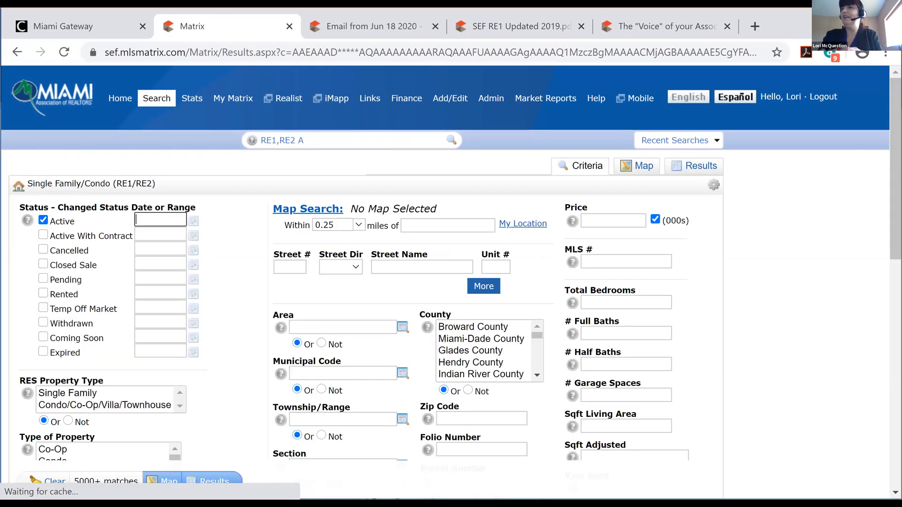
# Under Parking Restrictions, select No Motorcycle and No Trucks/Trailers and set the criterion to Not
pyautogui.moveTo(895, 169); pyautogui.dragTo(895, 397)
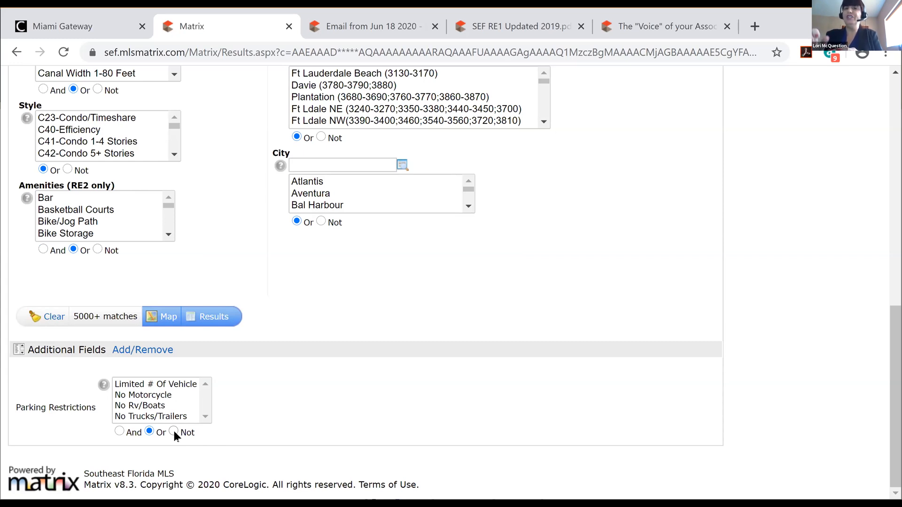
pyautogui.click(164, 397)
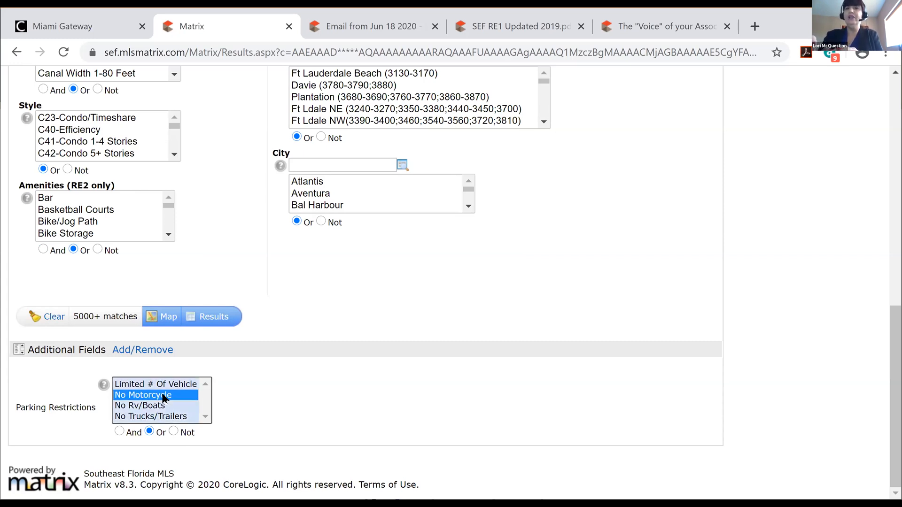
pyautogui.click(173, 429)
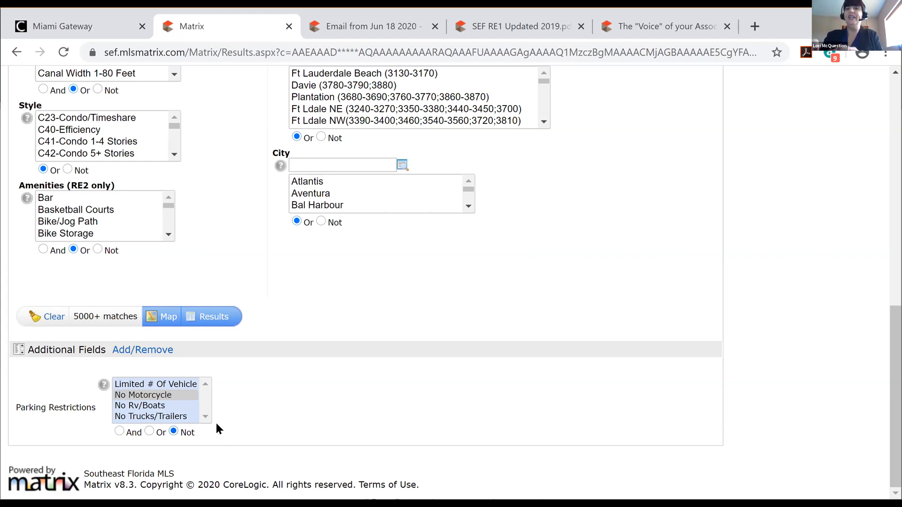
pyautogui.keyDown('ctrl'); pyautogui.click(179, 416); pyautogui.keyUp('ctrl')
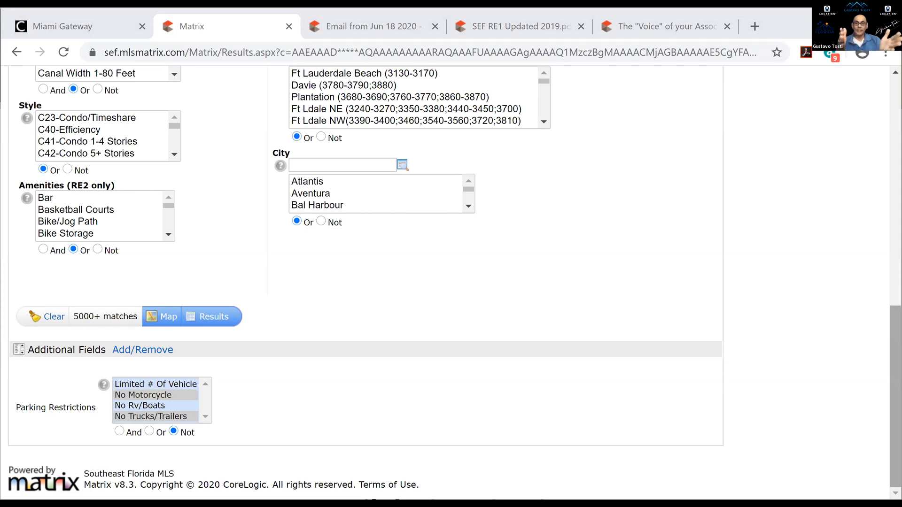
# Scroll back to the top and open the My Matrix menu
pyautogui.scroll(5, 451, 282)
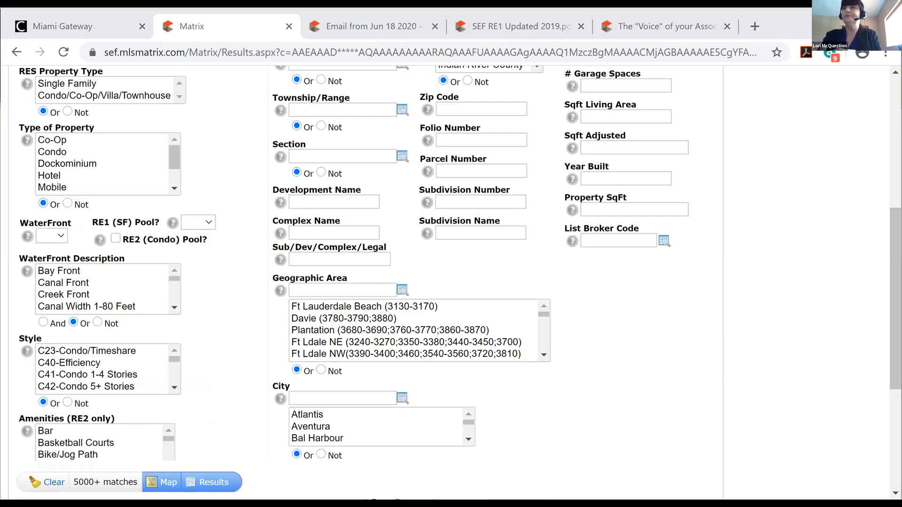
pyautogui.scroll(7, 173, 100)
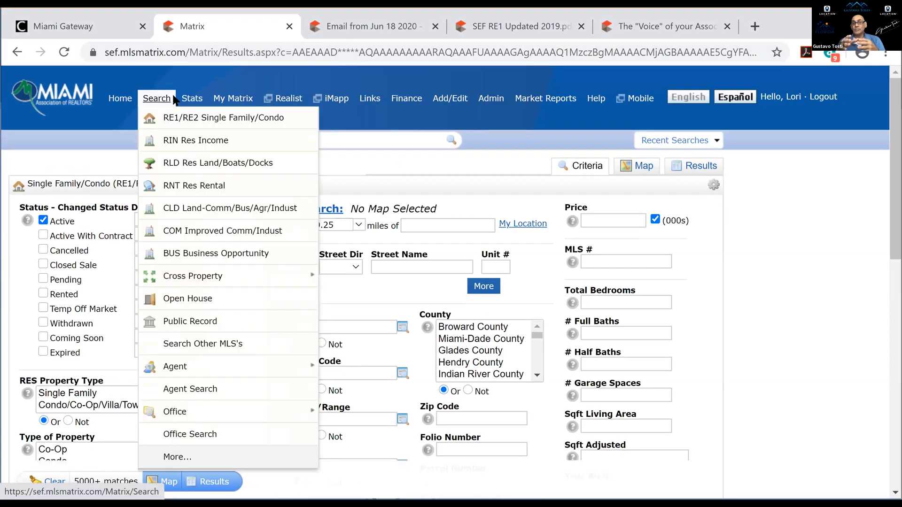
pyautogui.moveTo(245, 102)
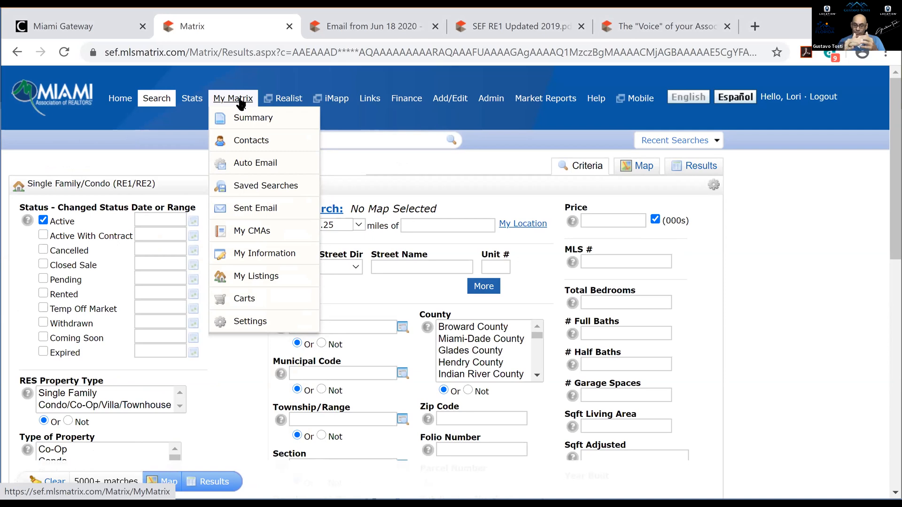
# Choose Auto Email from the My Matrix menu to view the empty Auto Emails list
pyautogui.click(249, 165)
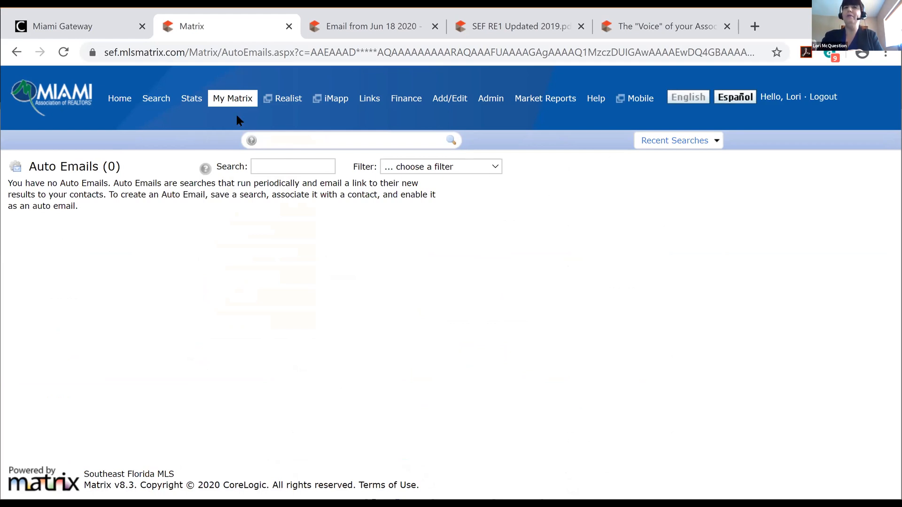
pyautogui.moveTo(231, 99)
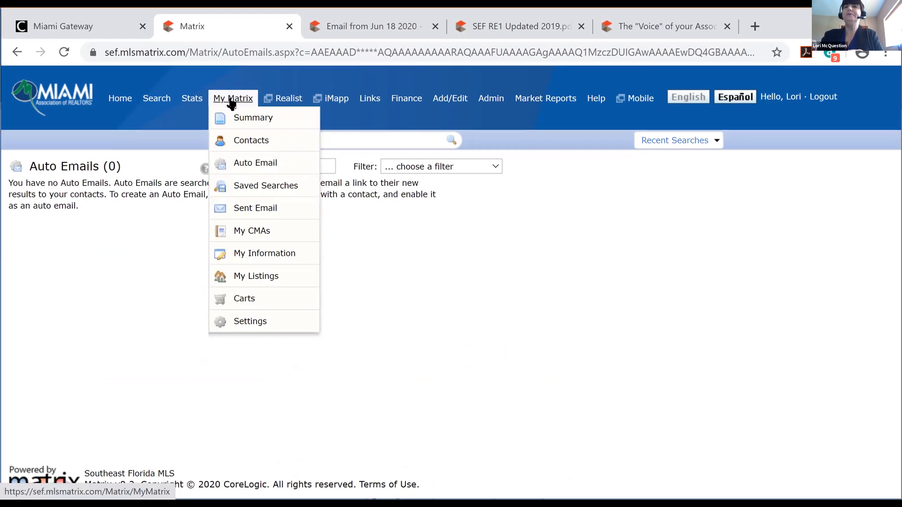
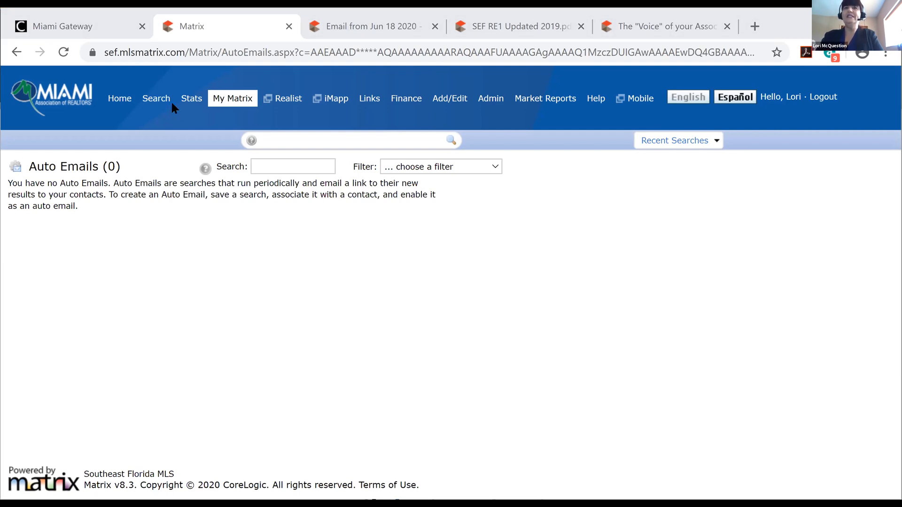
# Reveal the Search dropdown listing the property search types
pyautogui.moveTo(155, 98)
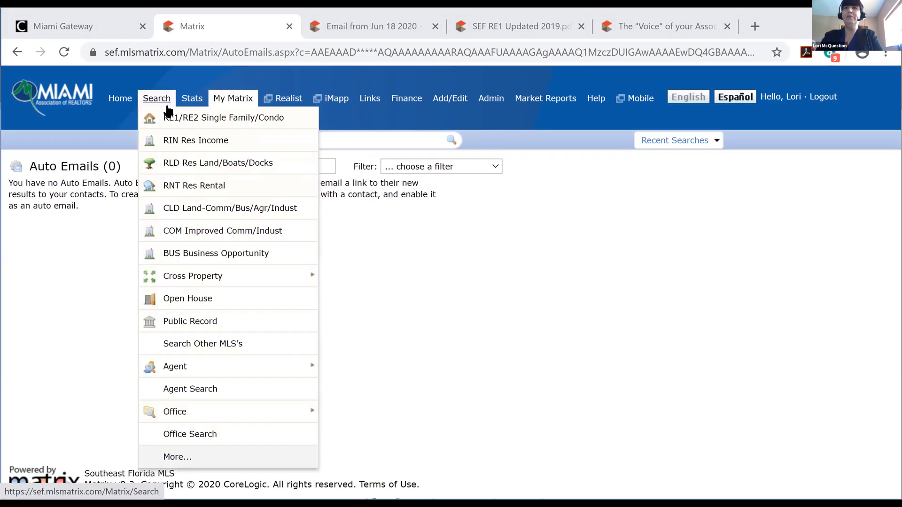
# Start an RE1/RE2 Single Family/Condo search with both property types, Broward County and zip 33060
pyautogui.click(180, 119)
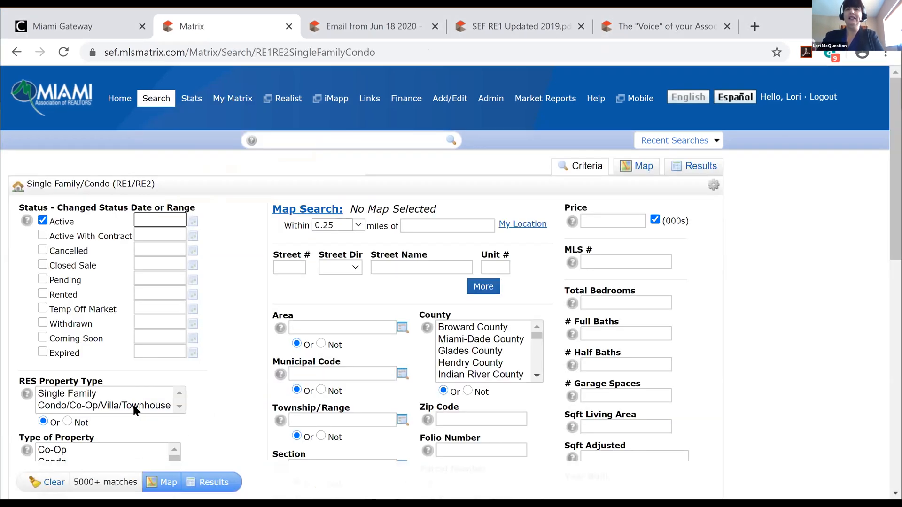
pyautogui.click(135, 406)
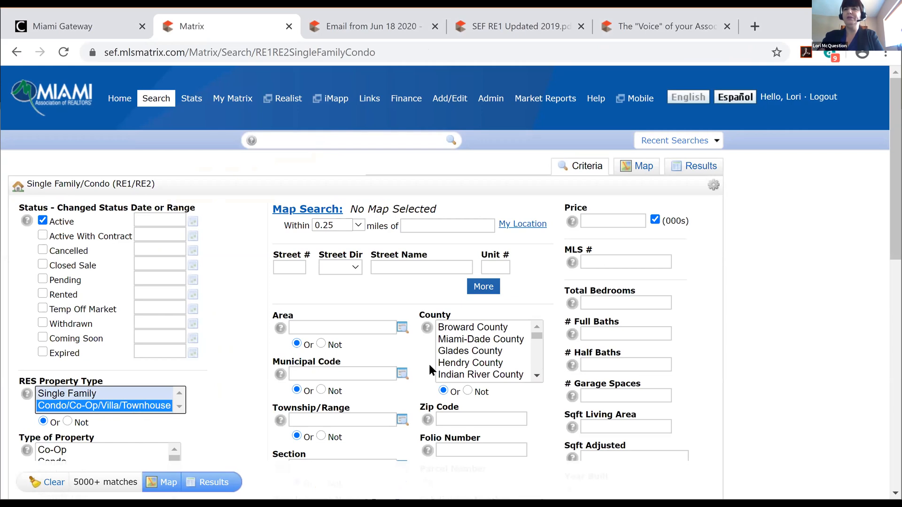
pyautogui.click(487, 324)
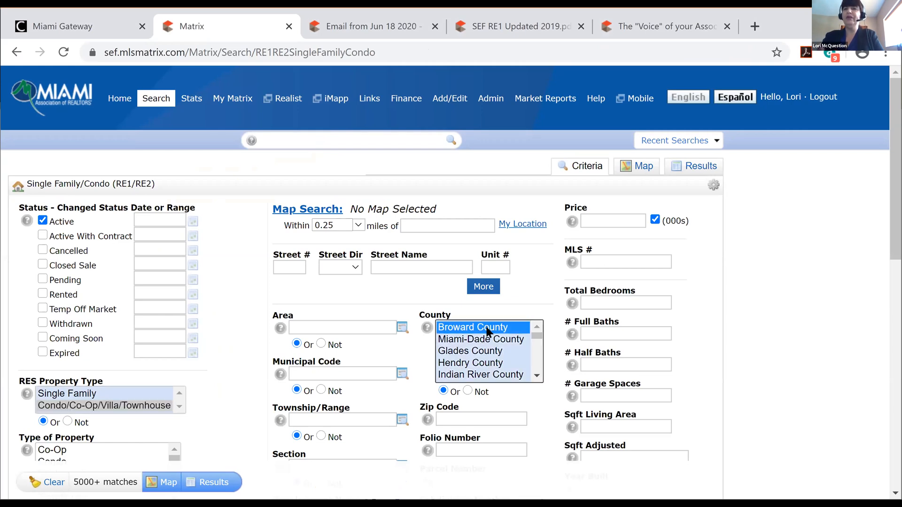
pyautogui.click(484, 416)
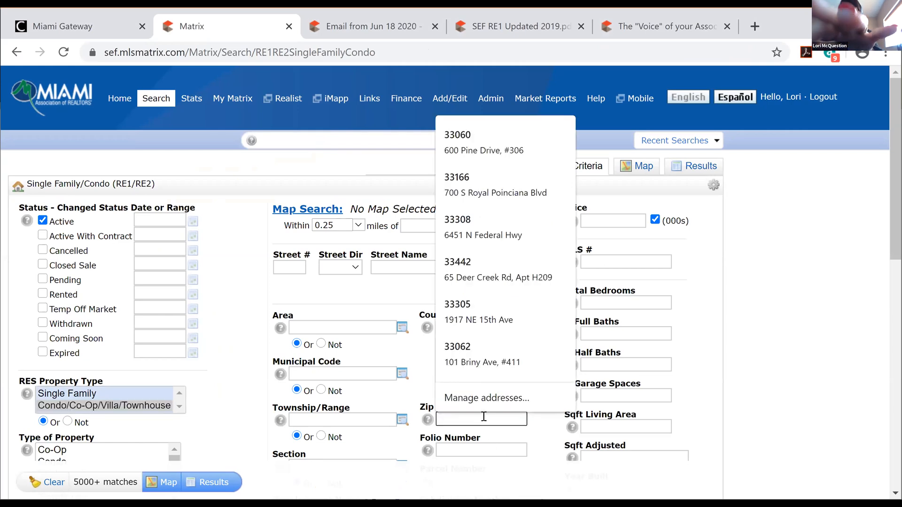
pyautogui.write('33060')
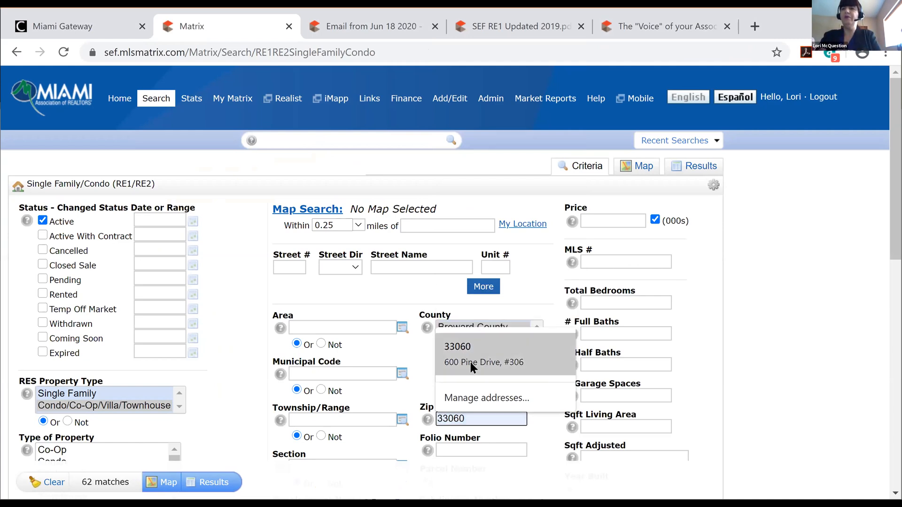
pyautogui.click(828, 399)
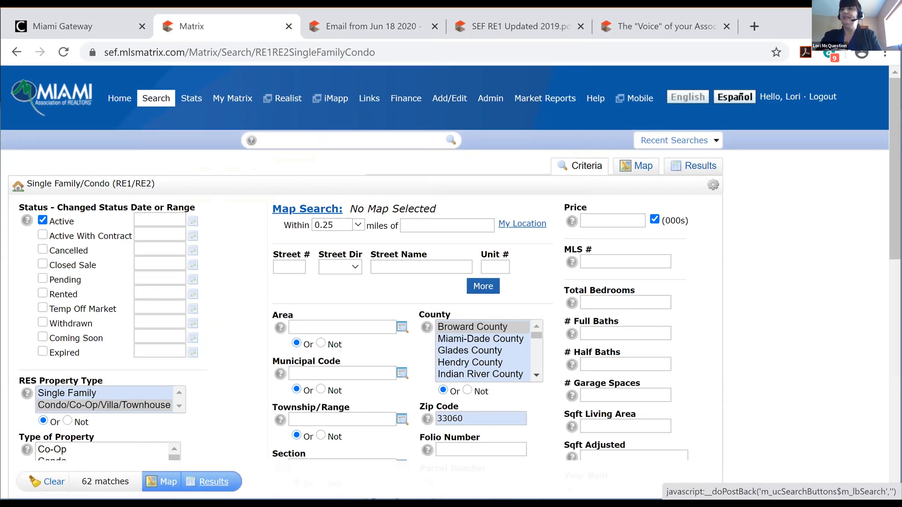
pyautogui.scroll(-2, 451, 263)
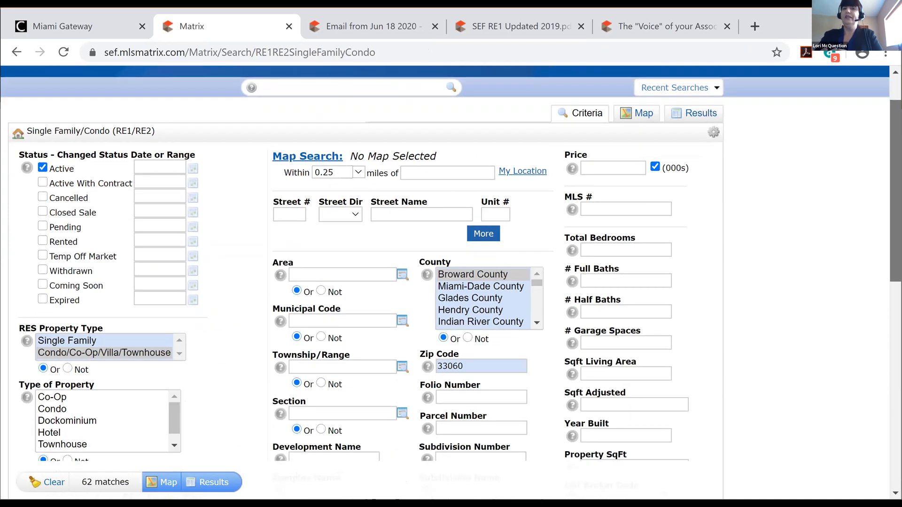
pyautogui.scroll(-10, 451, 281)
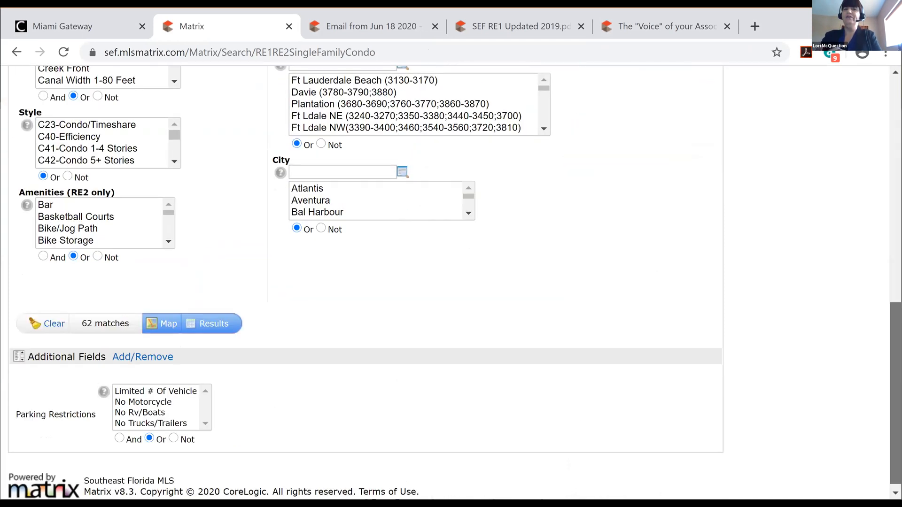
# Remove Parking Restrictions from the additional search fields
pyautogui.click(143, 352)
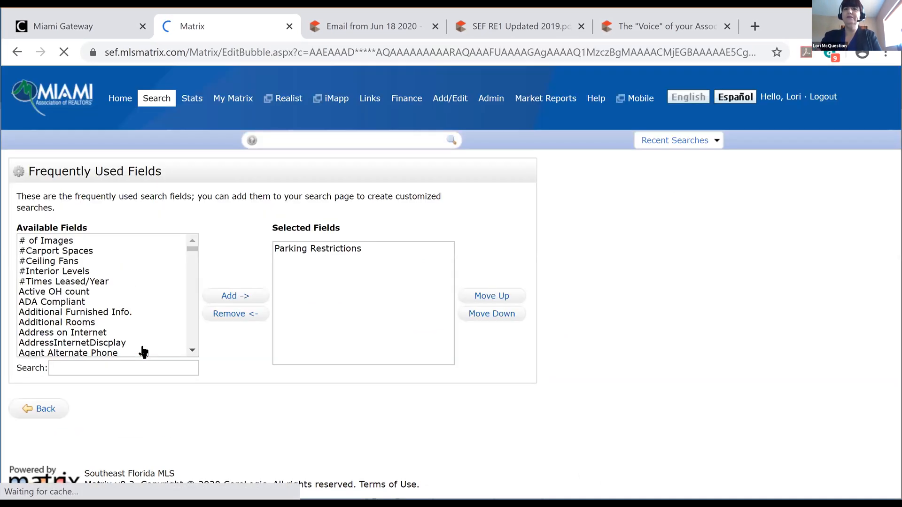
pyautogui.click(329, 246)
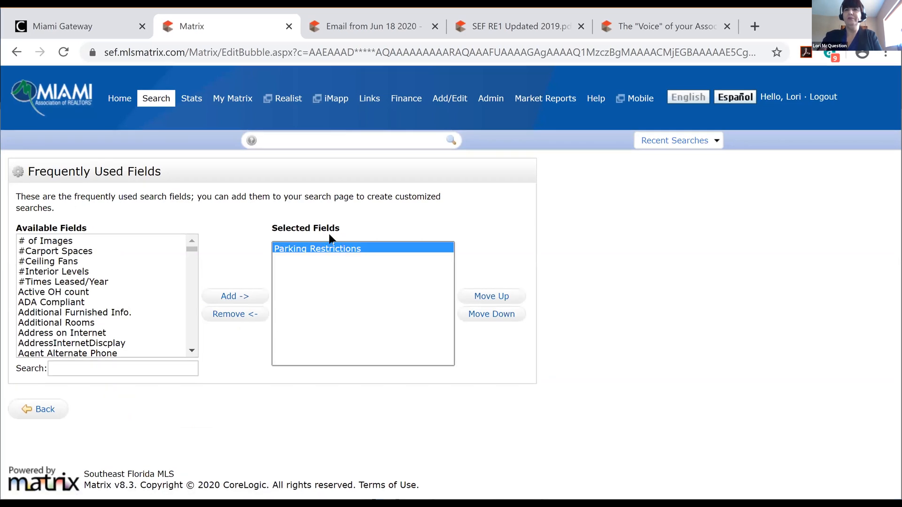
pyautogui.click(236, 321)
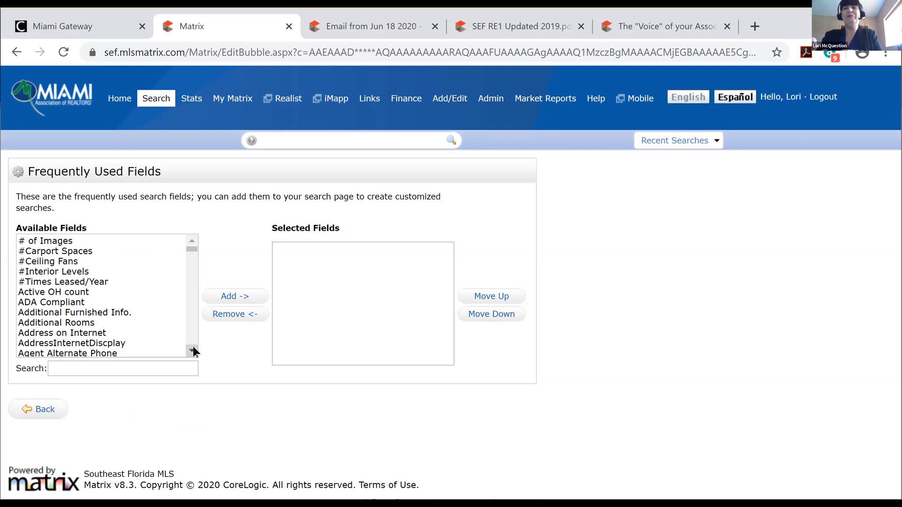
# Add the HOPA field to the additional search fields and return to the search form
pyautogui.click(157, 367)
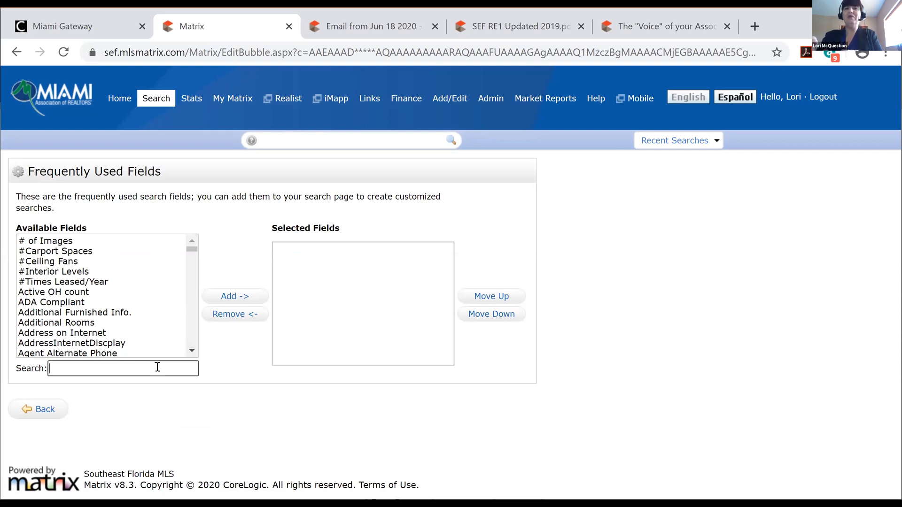
pyautogui.write('H')
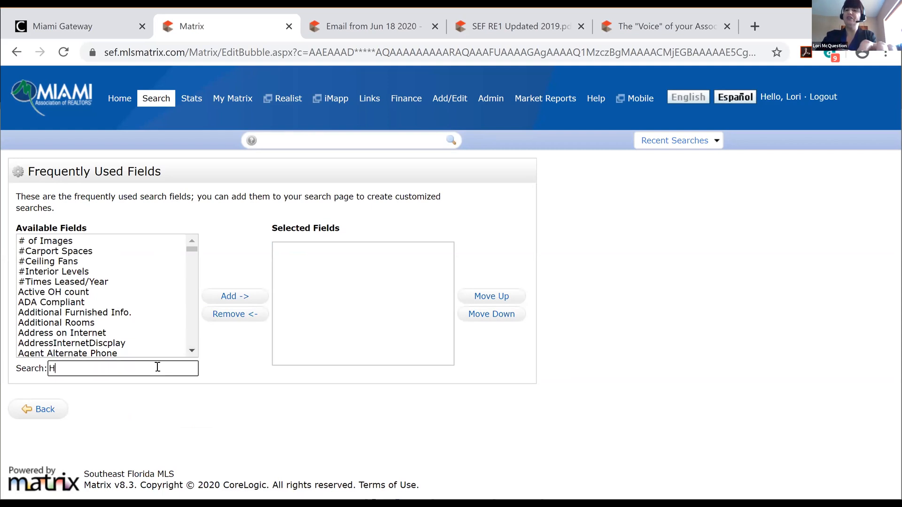
pyautogui.write('OPA')
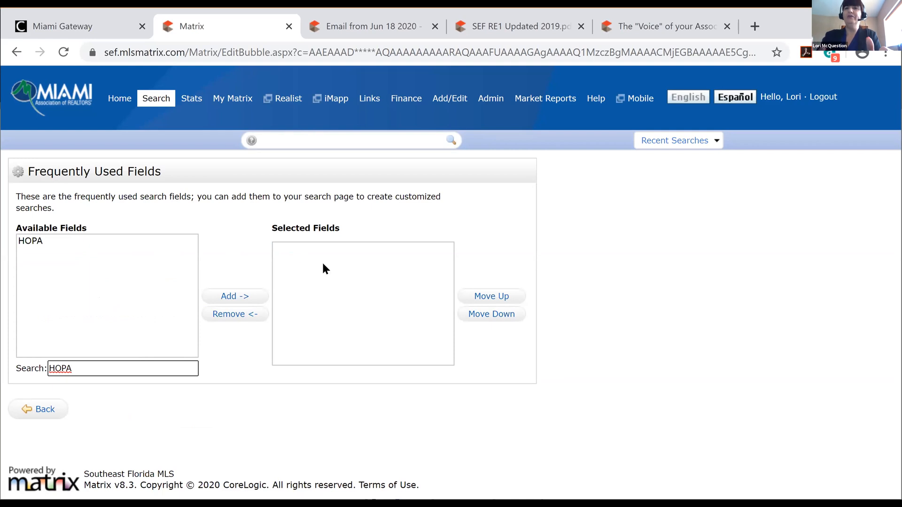
pyautogui.click(233, 296)
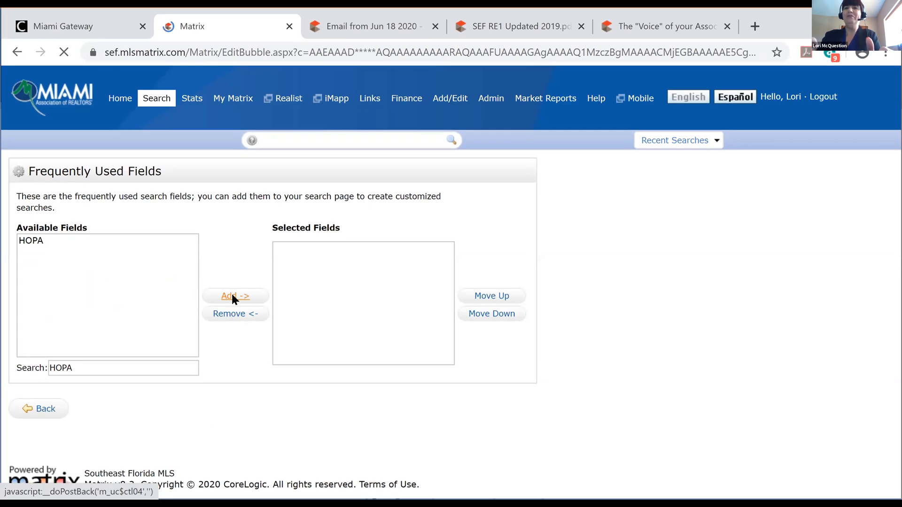
pyautogui.click(121, 368)
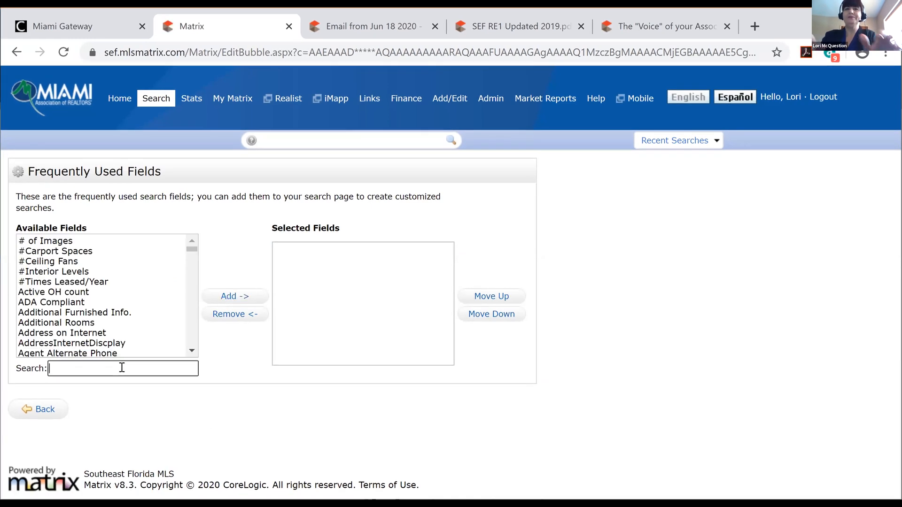
pyautogui.write('hopa')
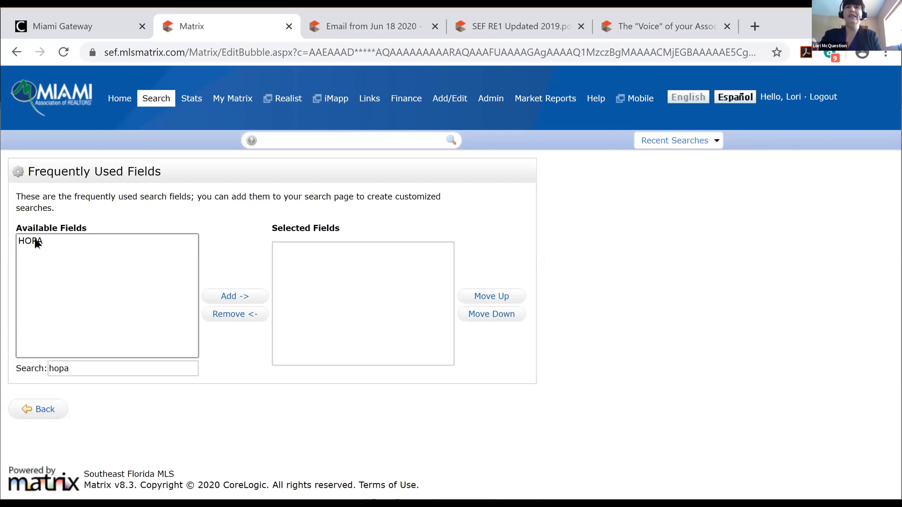
pyautogui.click(37, 241)
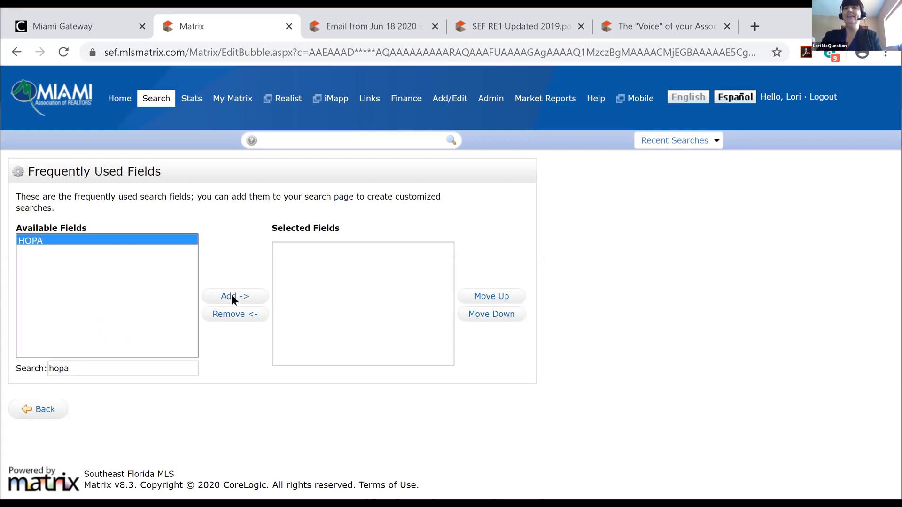
pyautogui.click(231, 295)
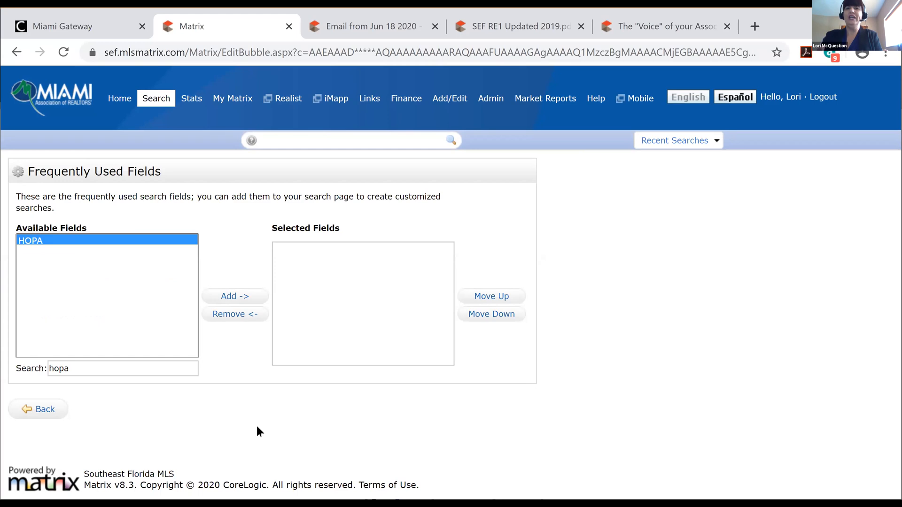
pyautogui.click(47, 410)
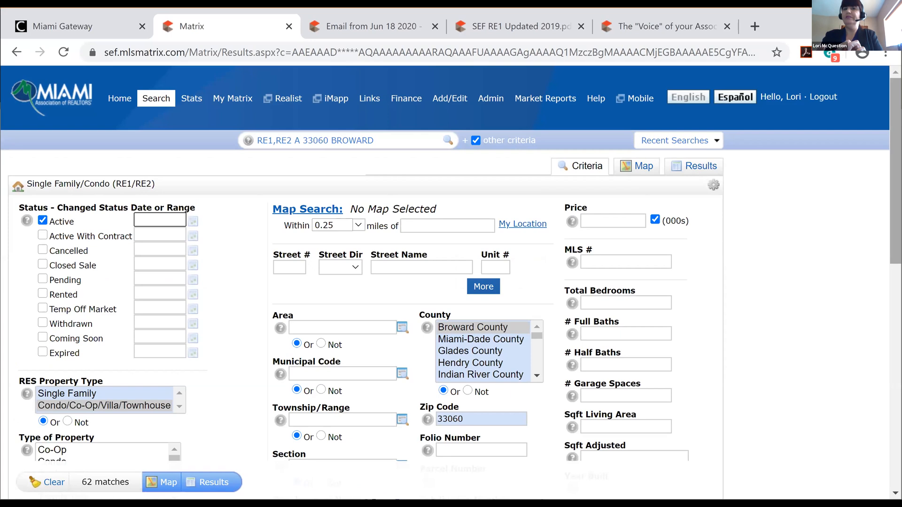
# Set the HOPA field to No HOPA and run the search, narrowing results to 49
pyautogui.scroll(-3, 878, 325)
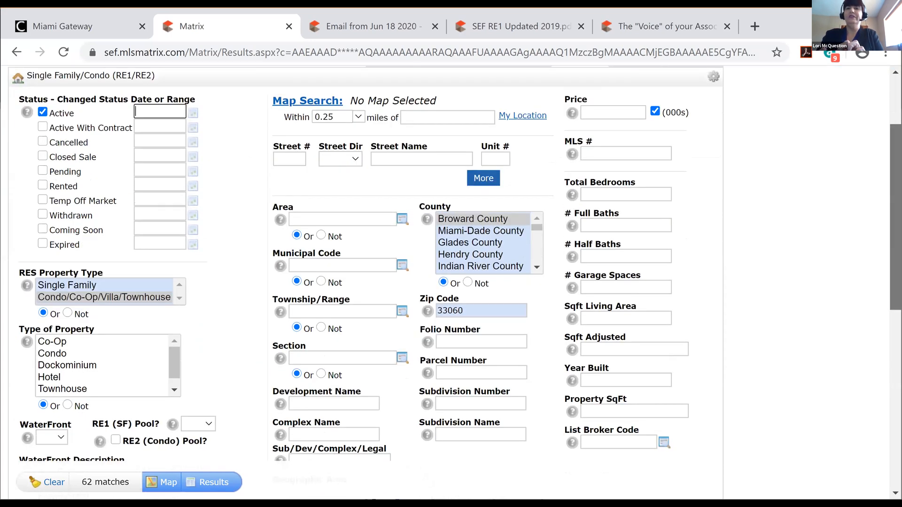
pyautogui.scroll(-11, 369, 488)
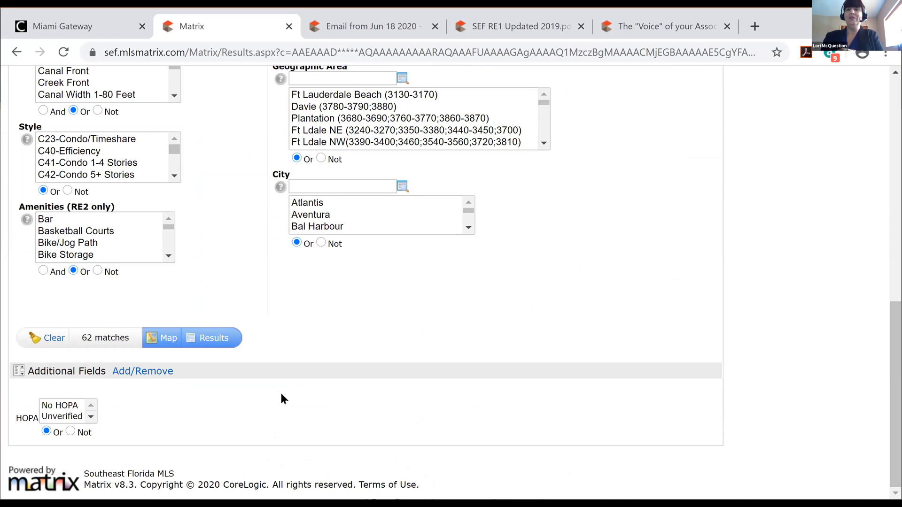
pyautogui.click(91, 417)
pyautogui.click(91, 406)
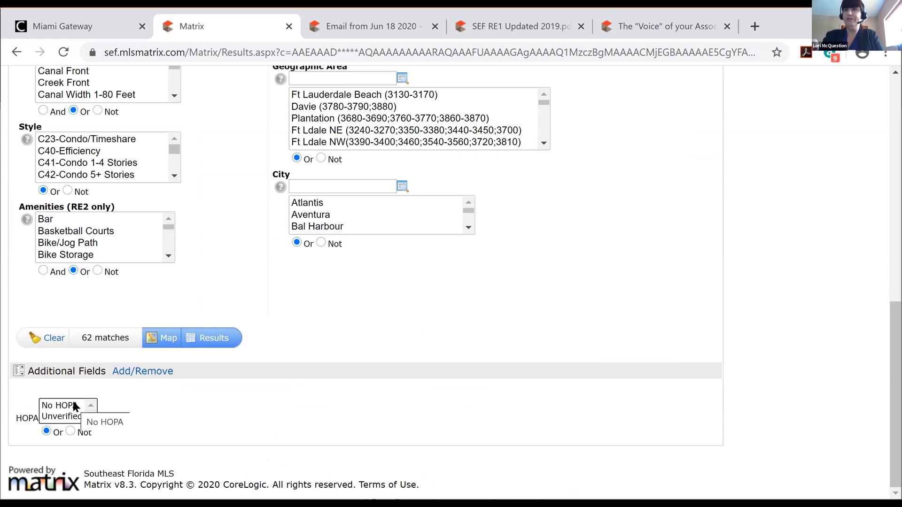
pyautogui.click(91, 416)
pyautogui.click(91, 405)
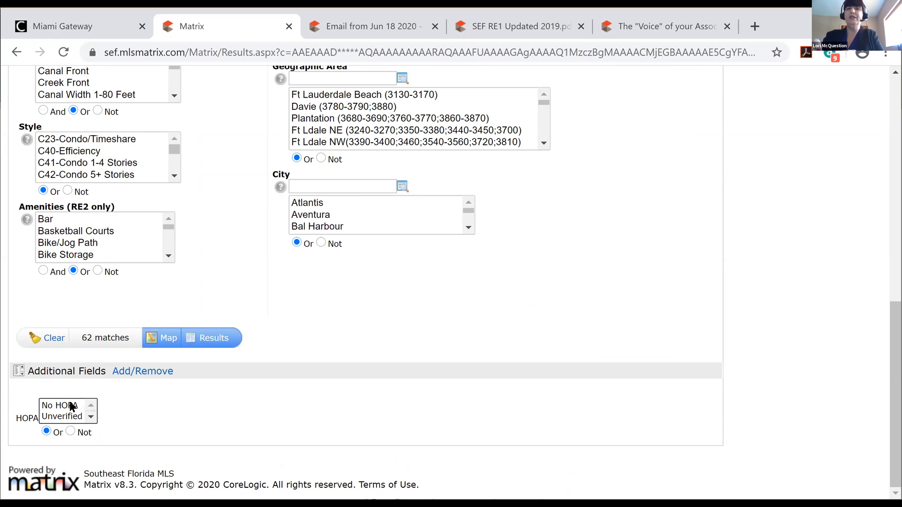
pyautogui.click(70, 404)
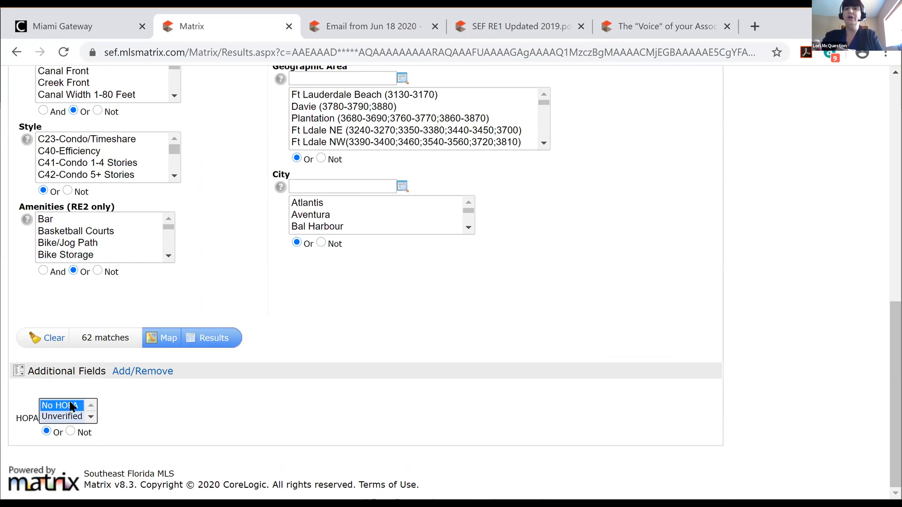
pyautogui.click(216, 341)
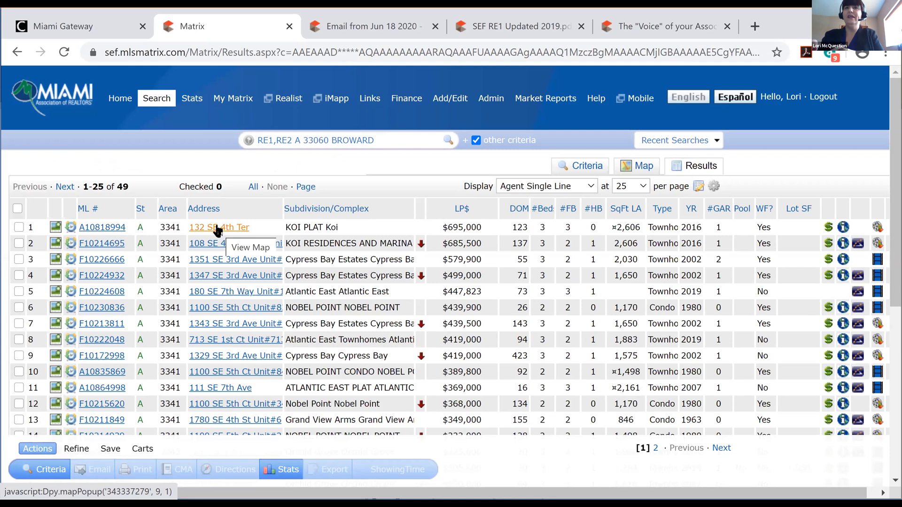
# Open the full listing for ML# A10818994 and check that HOPA reads No HOPA
pyautogui.click(106, 230)
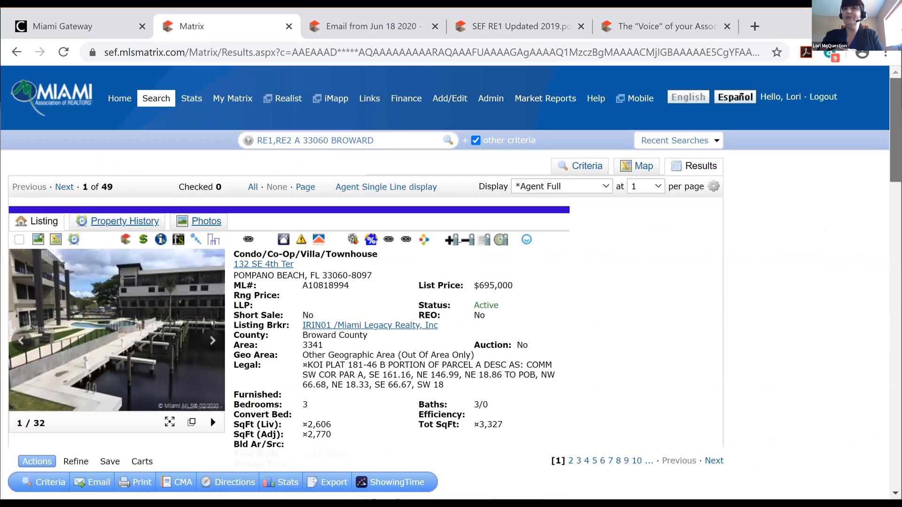
pyautogui.moveTo(895, 131); pyautogui.dragTo(895, 219)
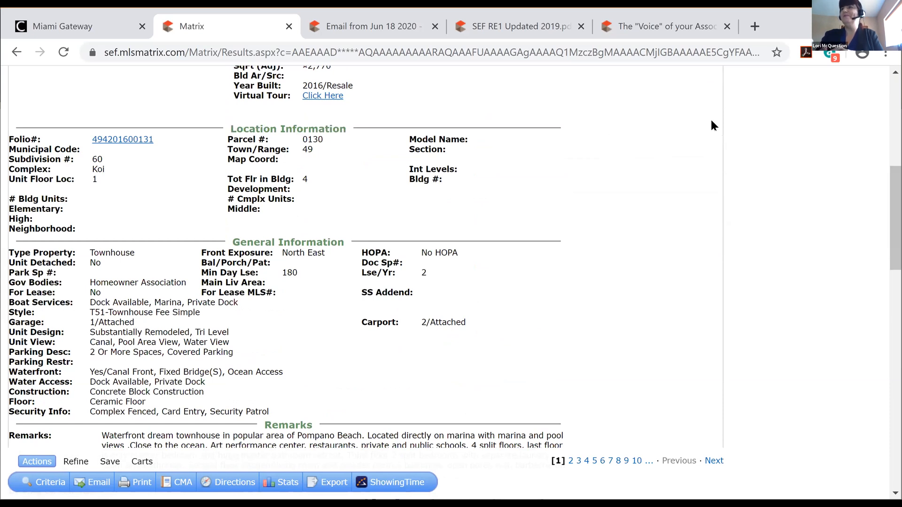
pyautogui.scroll(8, 710, 125)
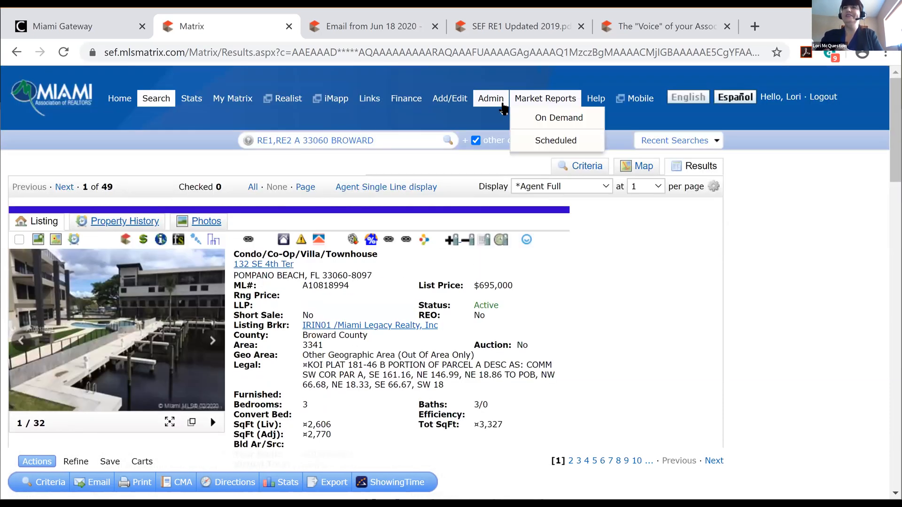